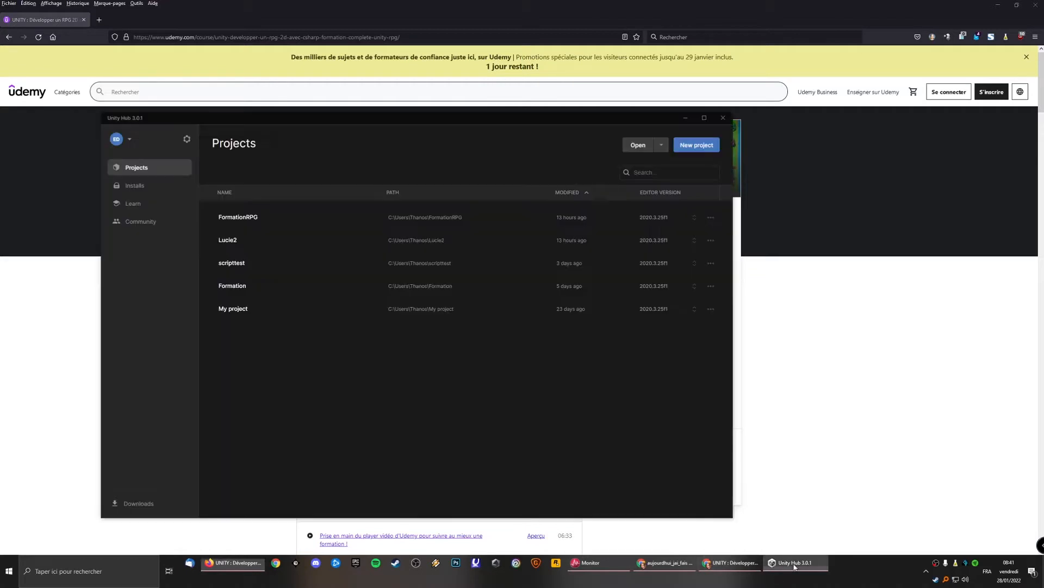
Create a new project in Unity Hub from the 2D Core template, named Video youtube.
left_click(797, 562)
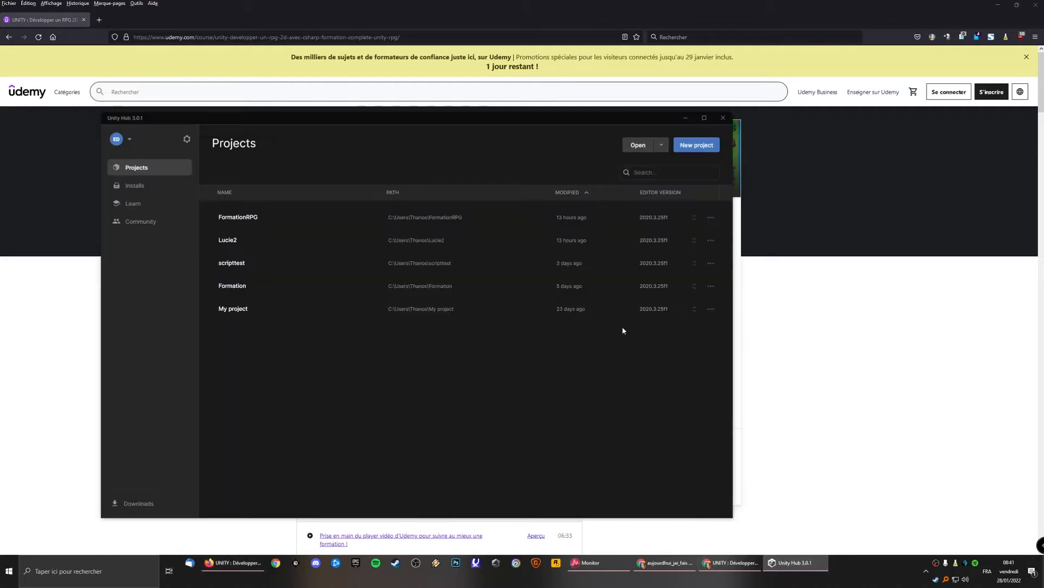
left_click_drag(465, 131, 561, 105)
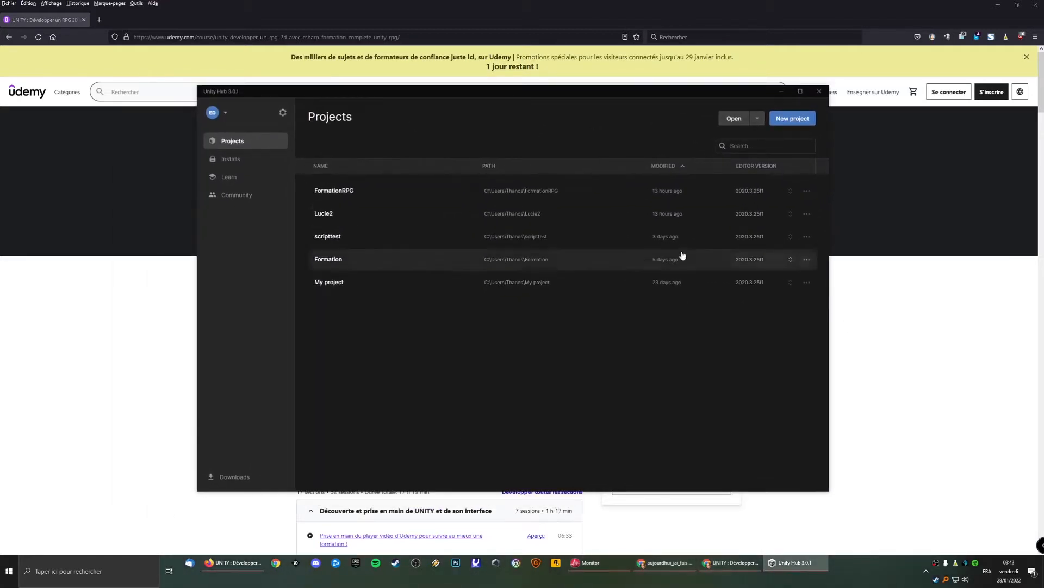
left_click(793, 118)
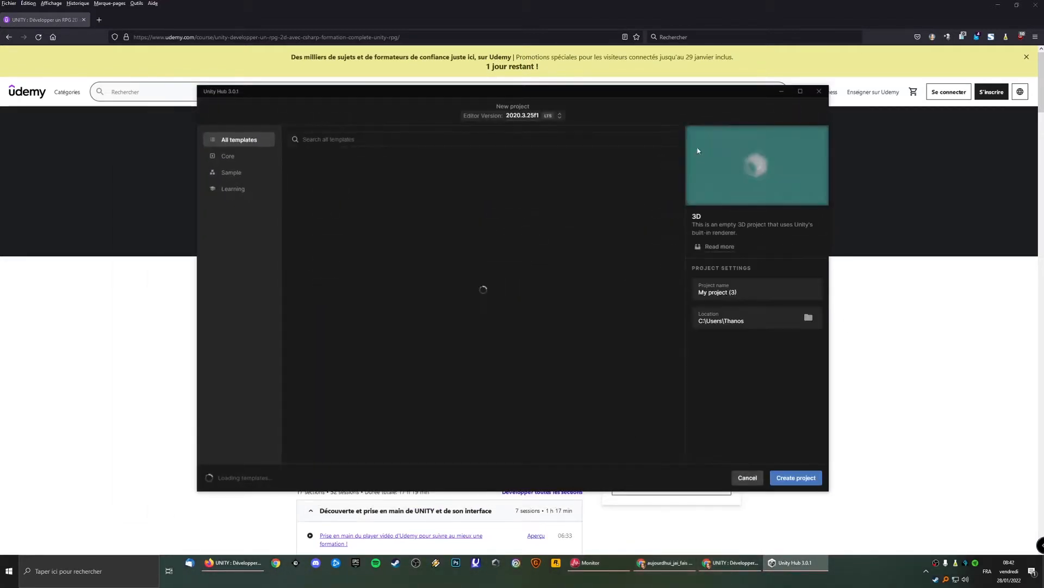
left_click(333, 170)
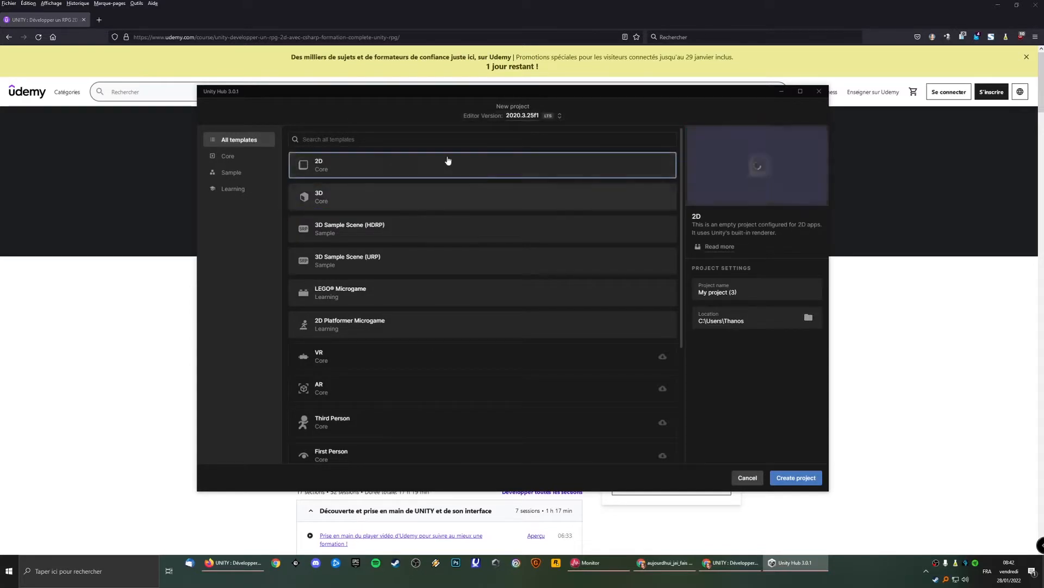
left_click(783, 291)
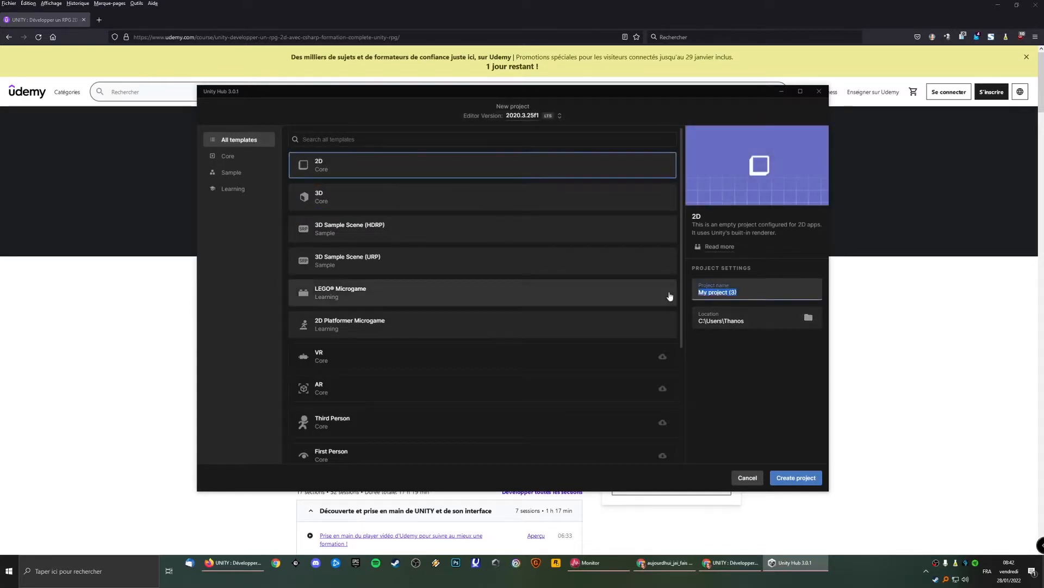
type("Video youtube")
left_click(797, 481)
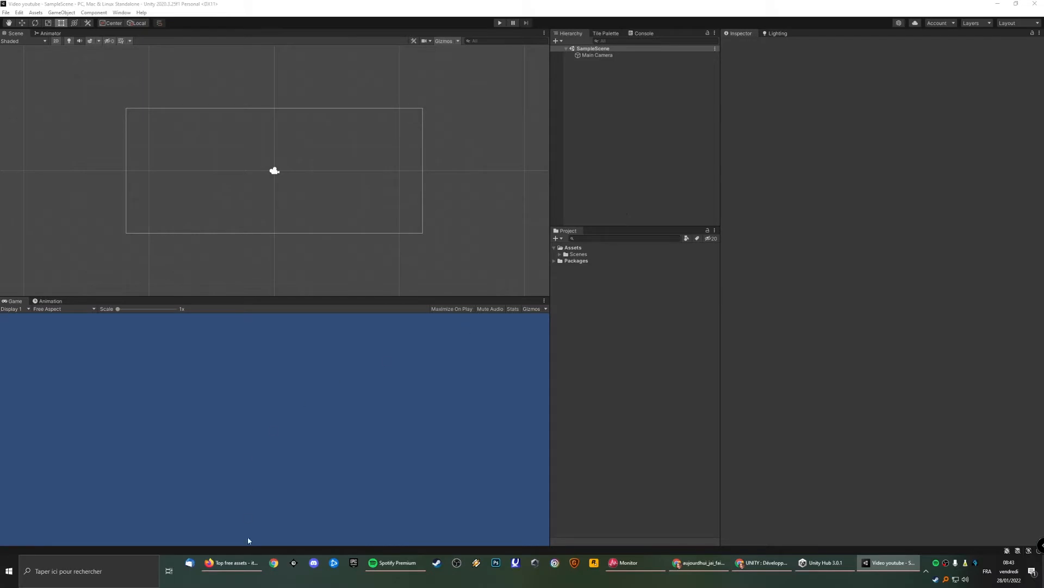
Switch to Firefox and view the Serene Village - revamped tileset page among itch.io's top free game assets.
left_click(234, 563)
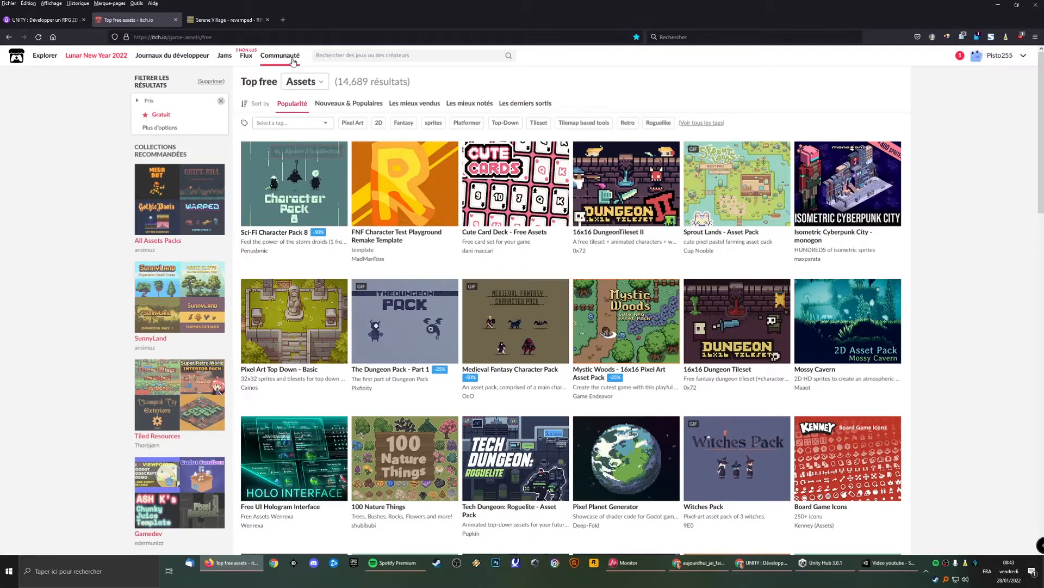
double_click(207, 37)
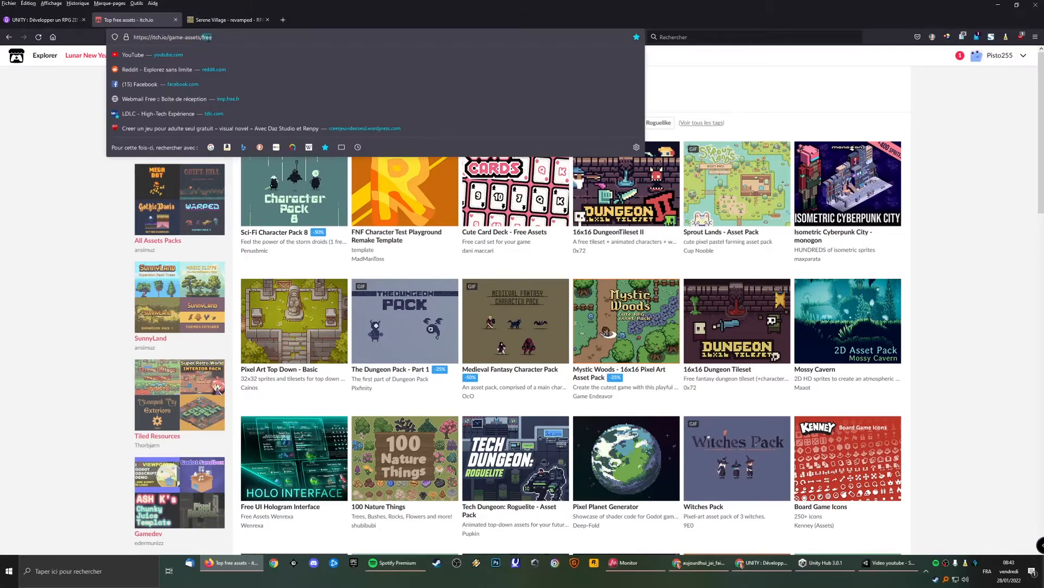
scroll(370, 392, "down", 6)
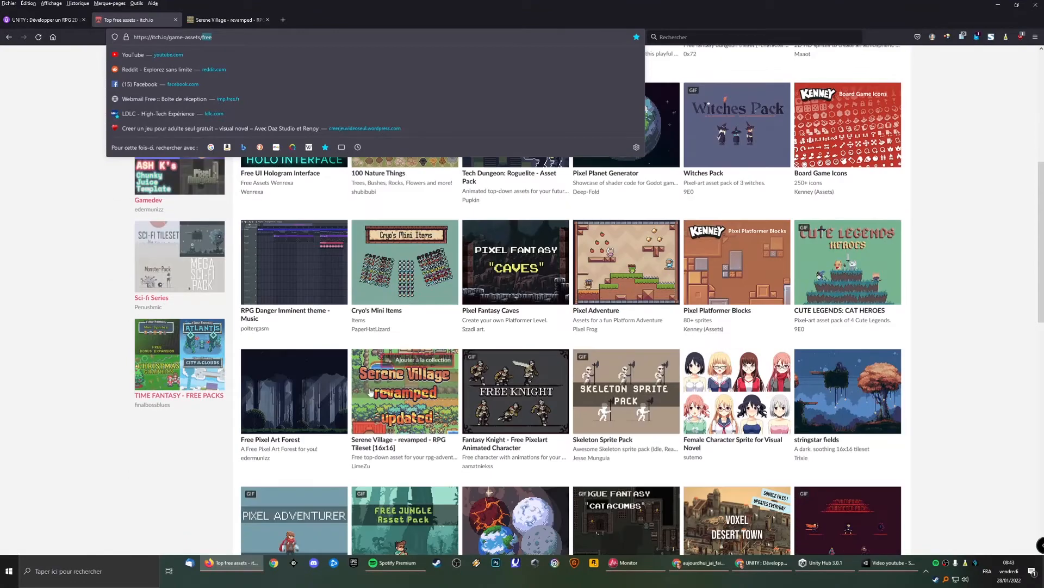
left_click(371, 391)
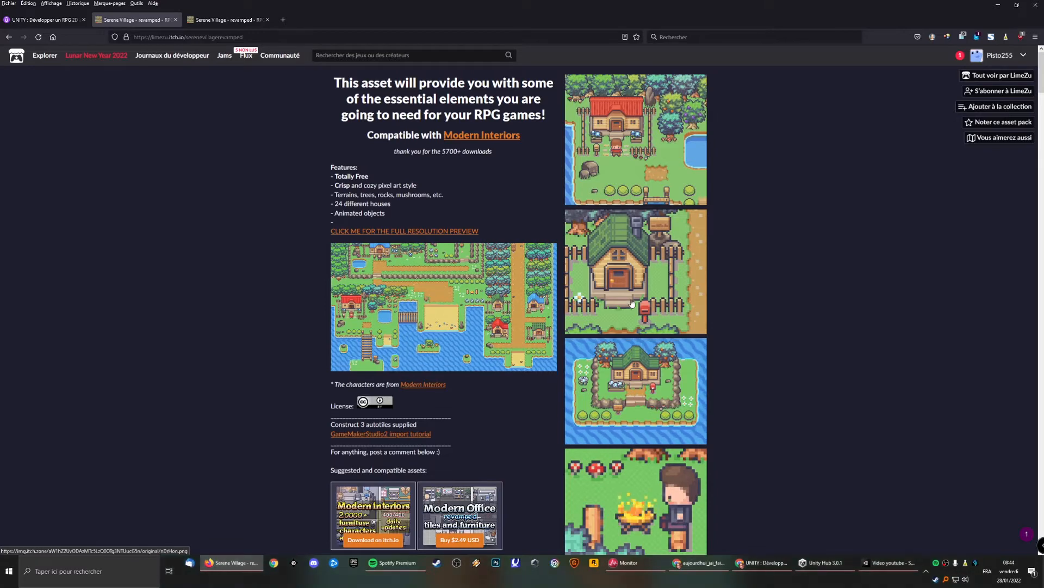
scroll(506, 344, "down", 3)
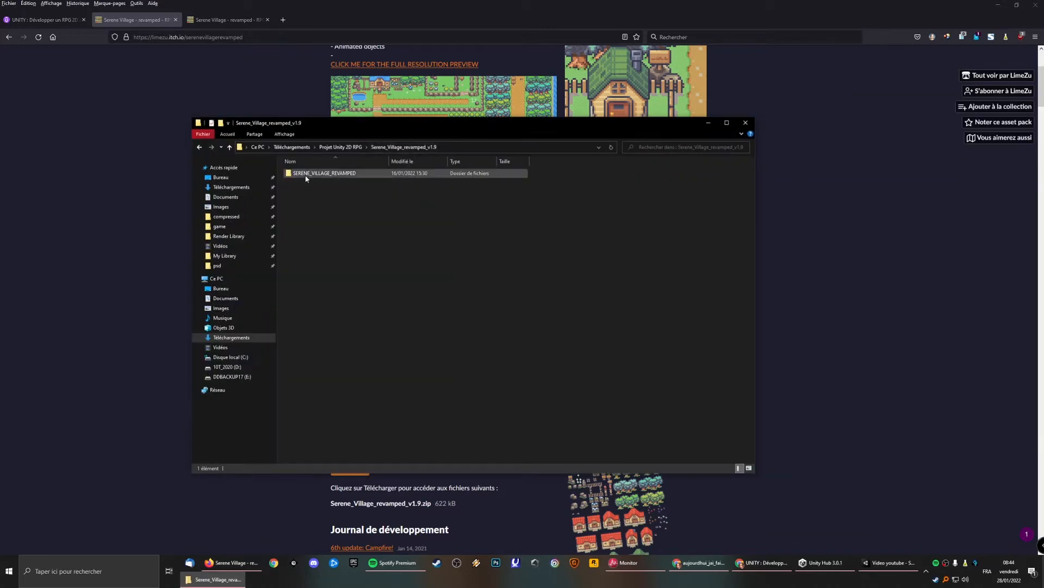
Import Serene_Village_32x32.png from the SERENE_VILLAGE_REVAMPED folder into the Unity project's Assets.
double_click(316, 175)
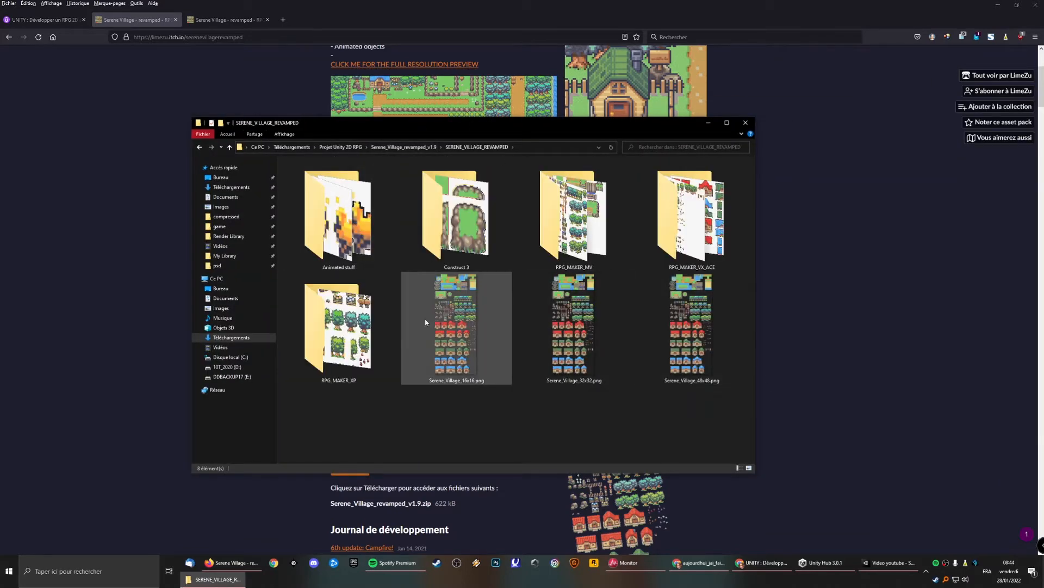
left_click(581, 327)
left_click(676, 331)
left_click(693, 424)
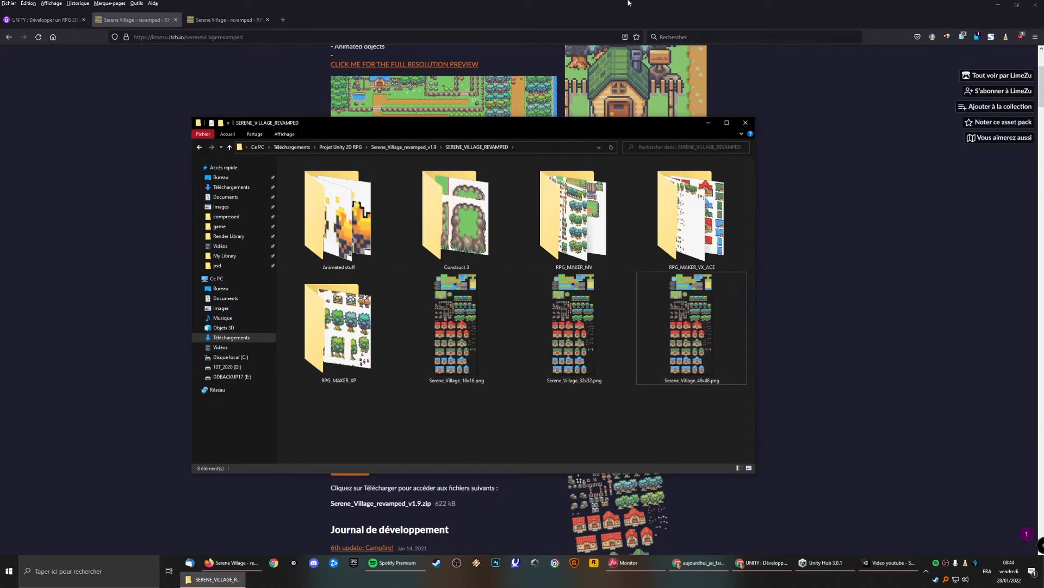
left_click(998, 5)
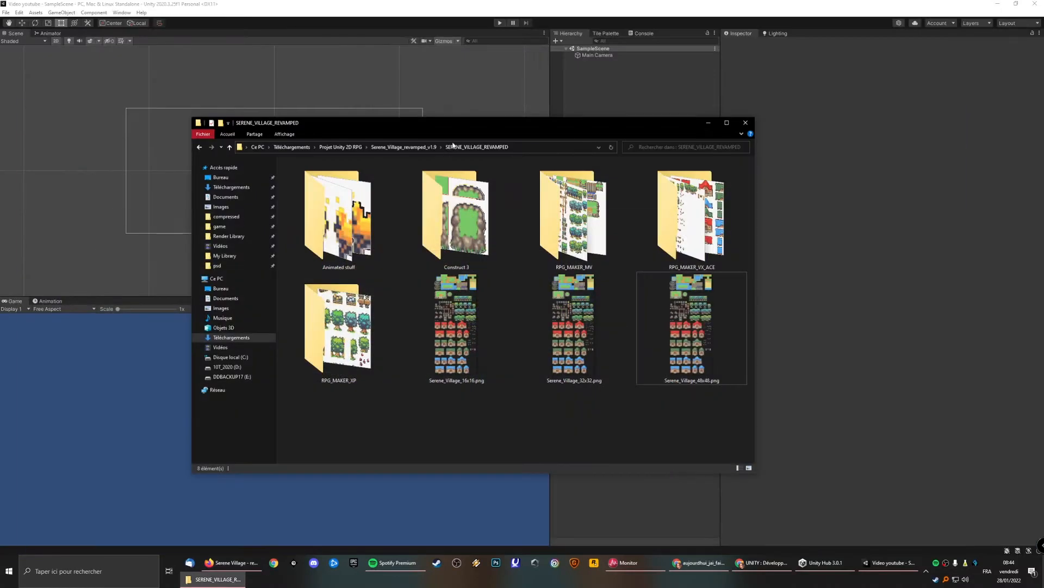
left_click_drag(452, 123, 0, 123)
left_click_drag(1043, 70, 115, 114)
left_click_drag(211, 318, 623, 359)
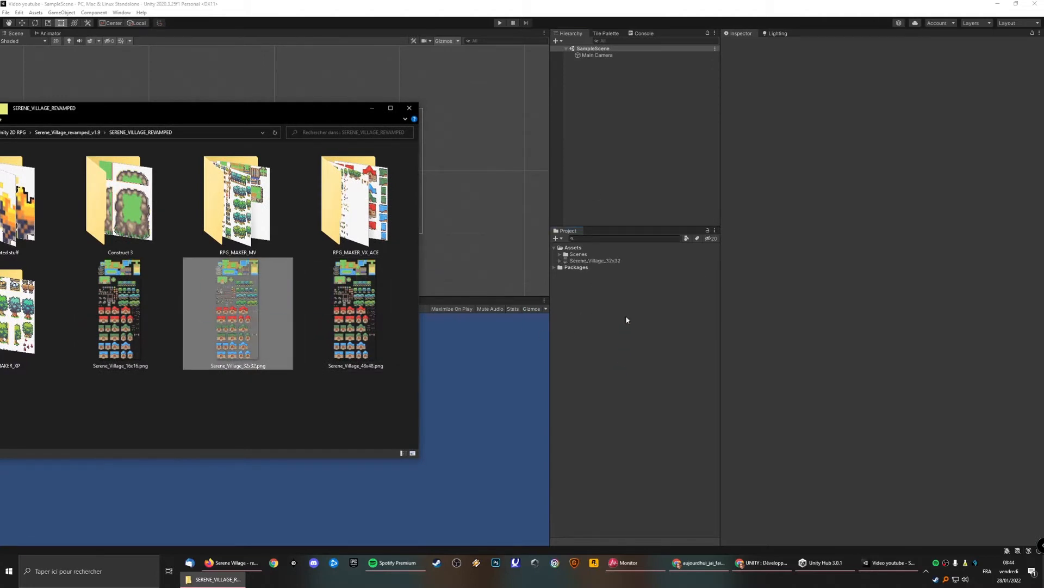
left_click(372, 107)
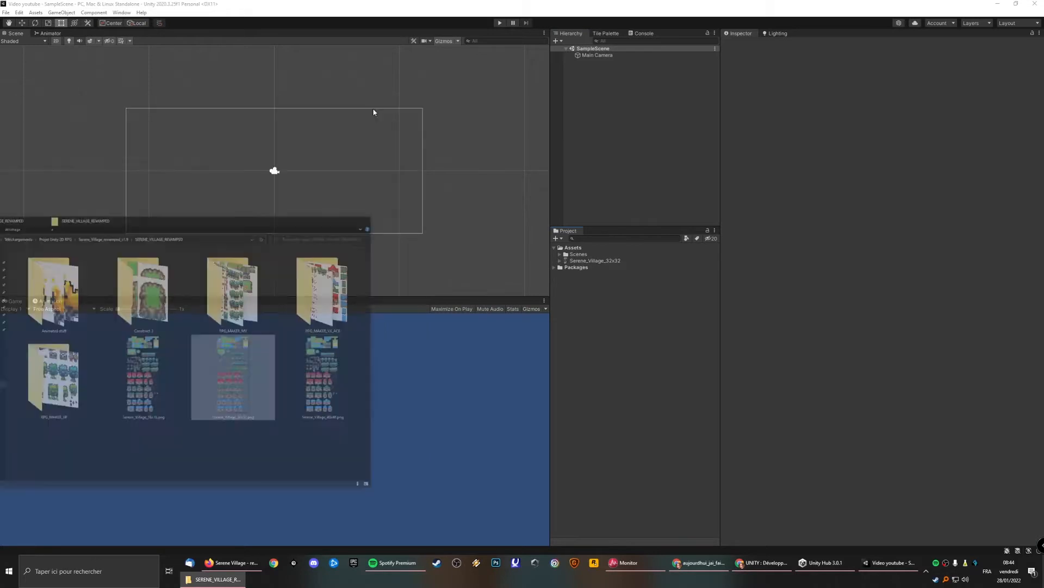
Set the Serene_Village_32x32 texture's compression to None and its filter mode to Point (no filter).
left_click(595, 261)
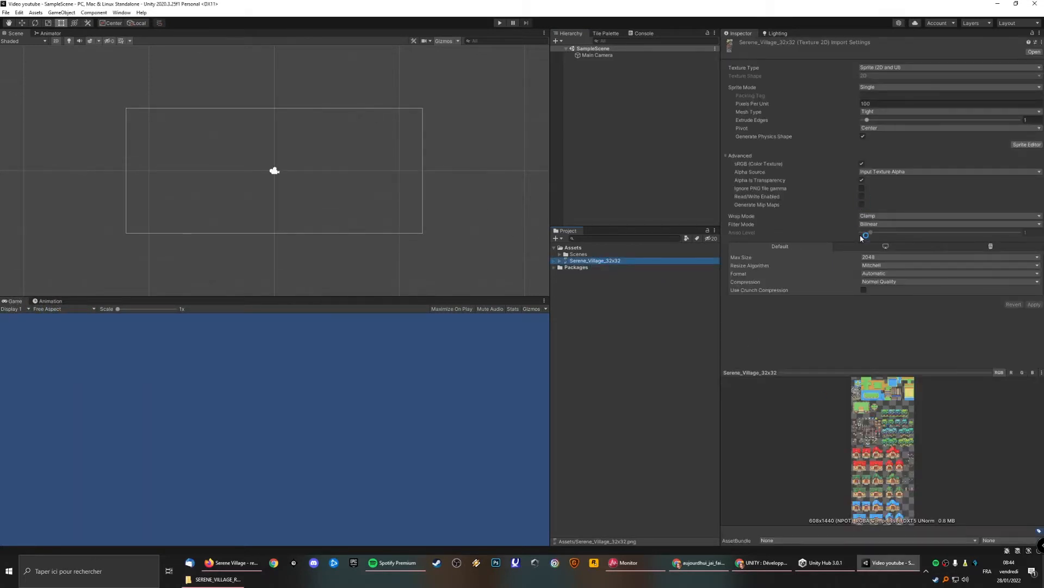
left_click(877, 283)
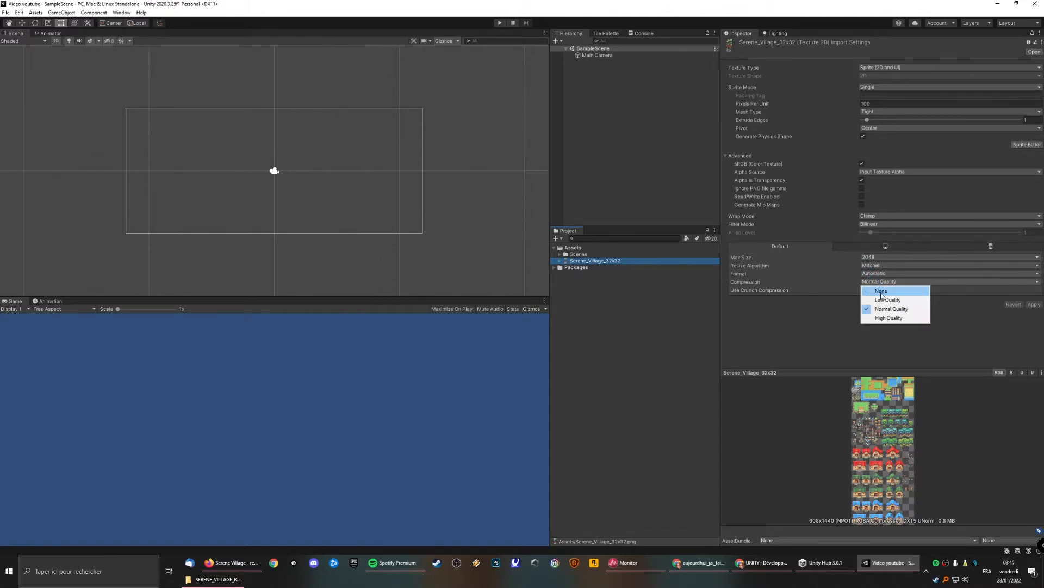
left_click(882, 292)
left_click(877, 224)
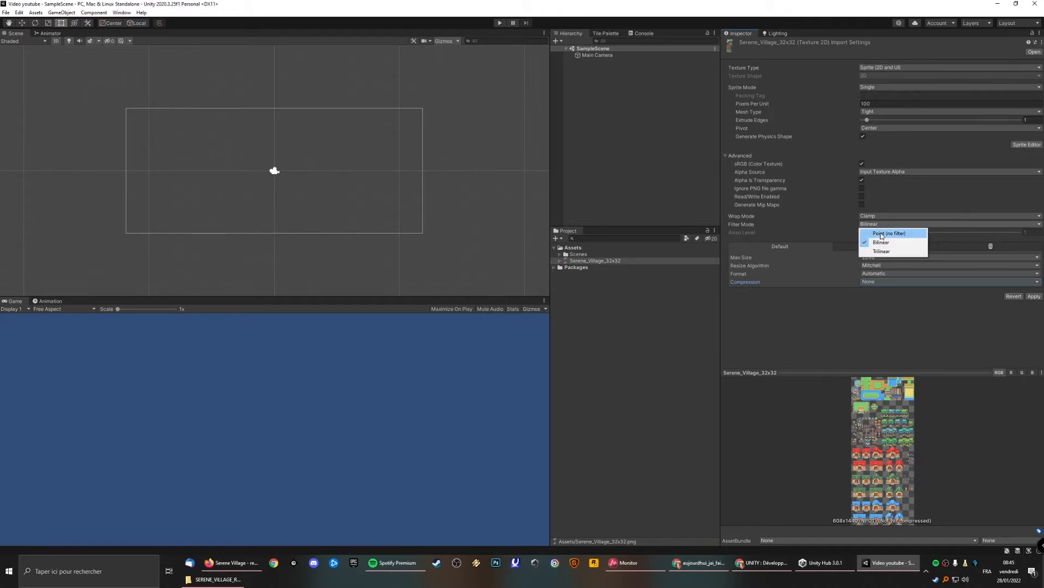
left_click(882, 236)
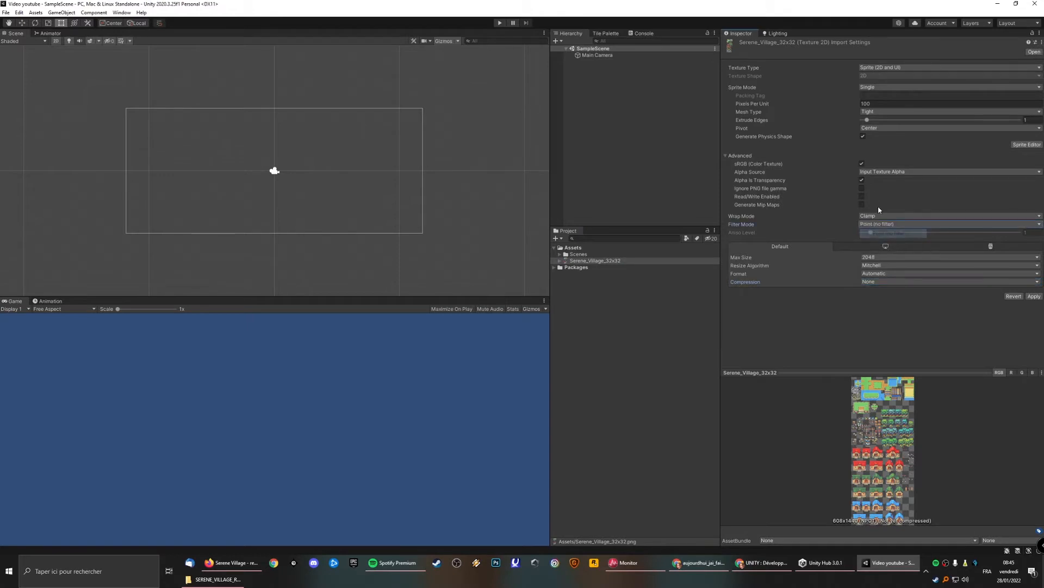
Set the texture's sprite mode to Multiple with 32 pixels per unit, and apply the import settings while opening the Sprite Editor.
left_click(872, 87)
left_click(877, 102)
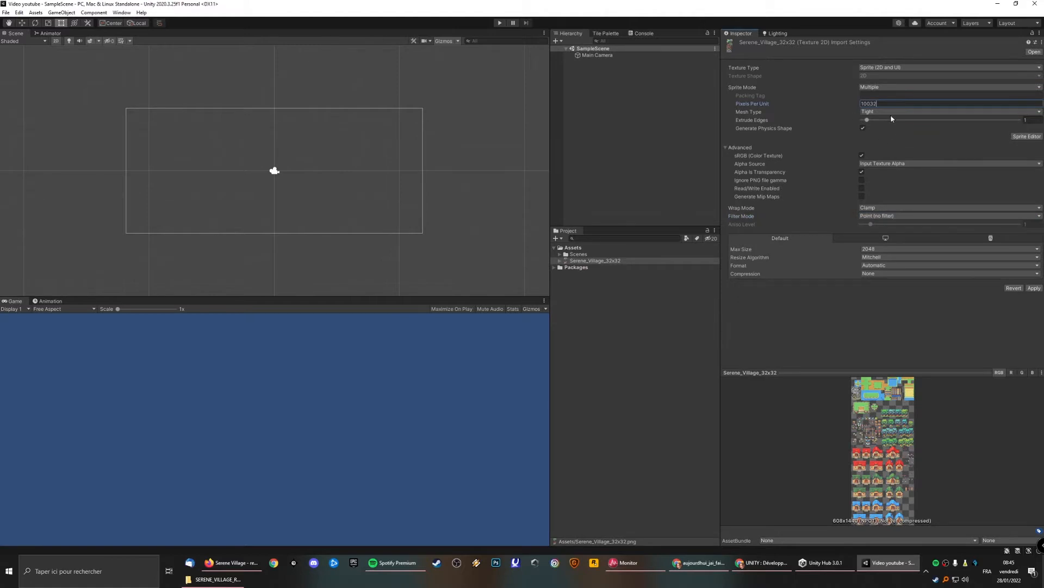
left_click_drag(889, 103, 824, 103)
type("32")
left_click(1033, 137)
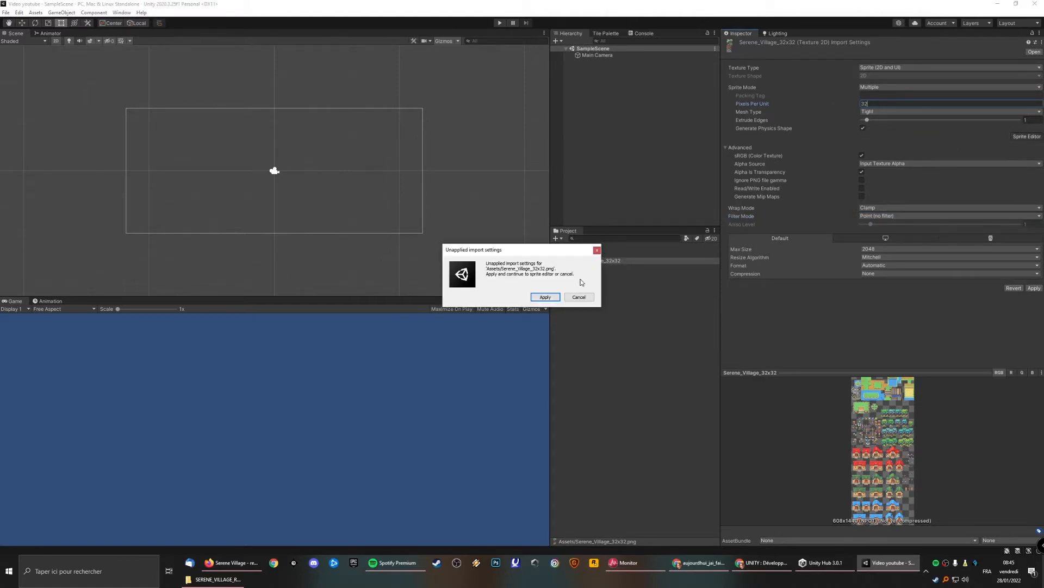
left_click(554, 299)
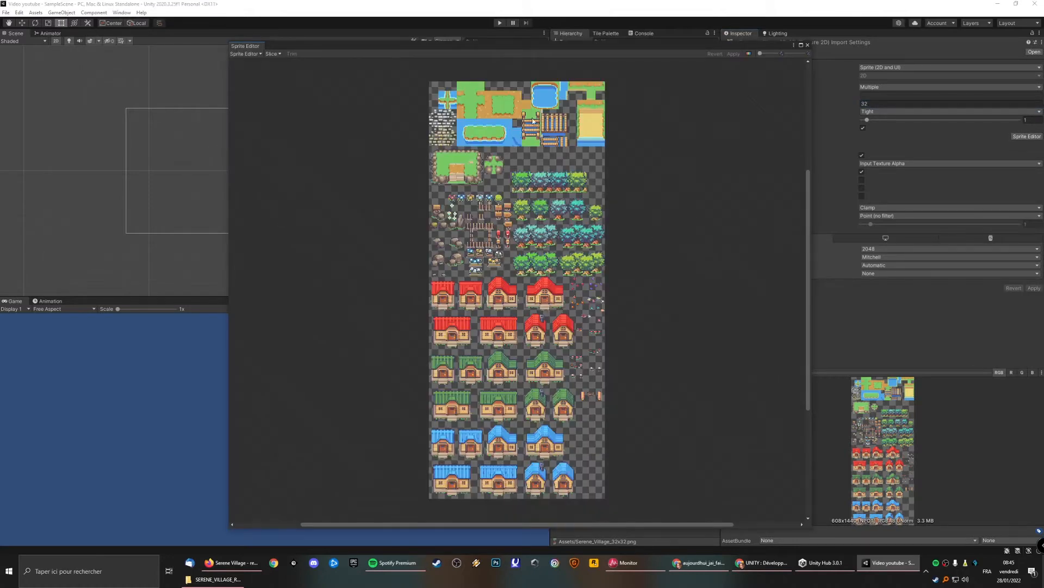
Slice the tileset by grid cell size at 32 x 32 pixels, apply the slicing and close the Sprite Editor.
left_click(272, 54)
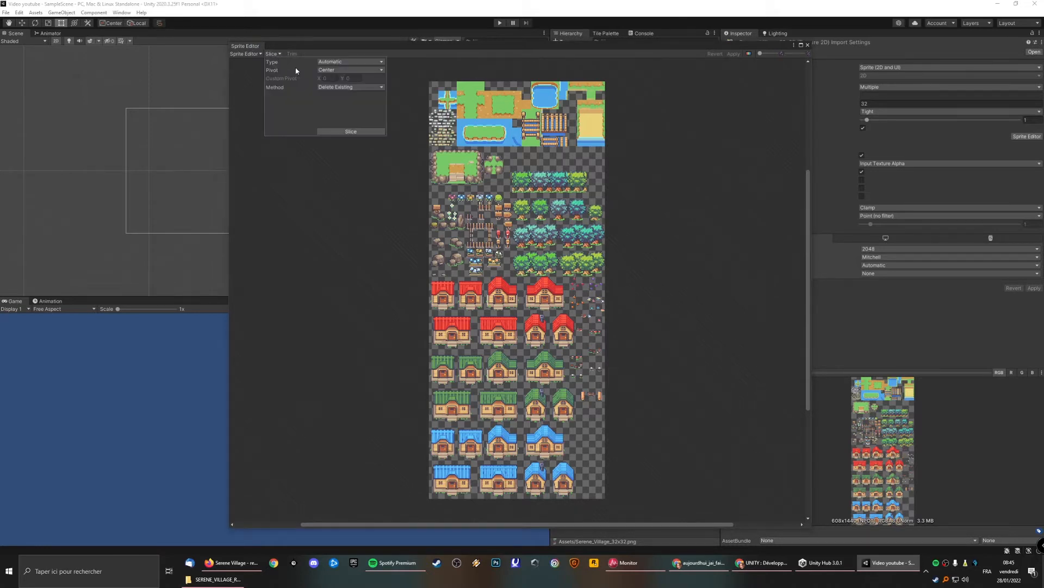
left_click(340, 63)
left_click(352, 78)
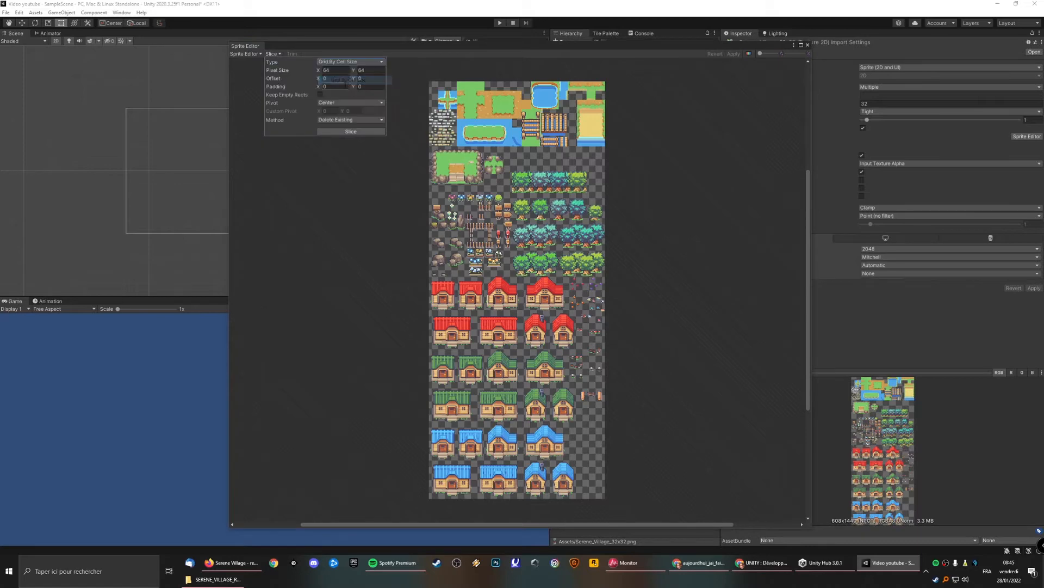
mouse_move(333, 70)
left_mouse_down()
mouse_move(310, 71)
mouse_move(346, 71)
left_mouse_up()
type("3232")
left_click(351, 132)
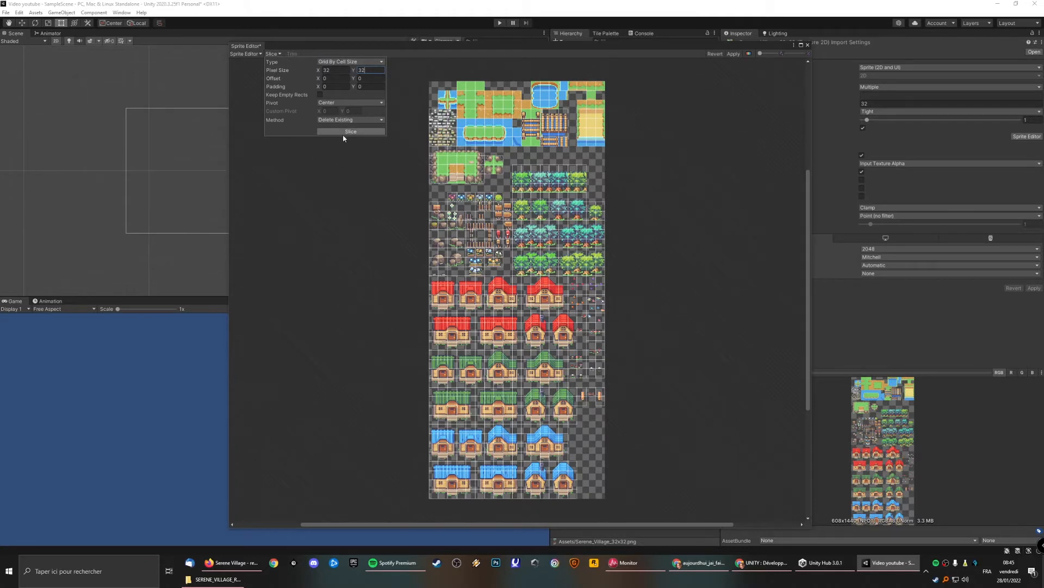
left_click(733, 55)
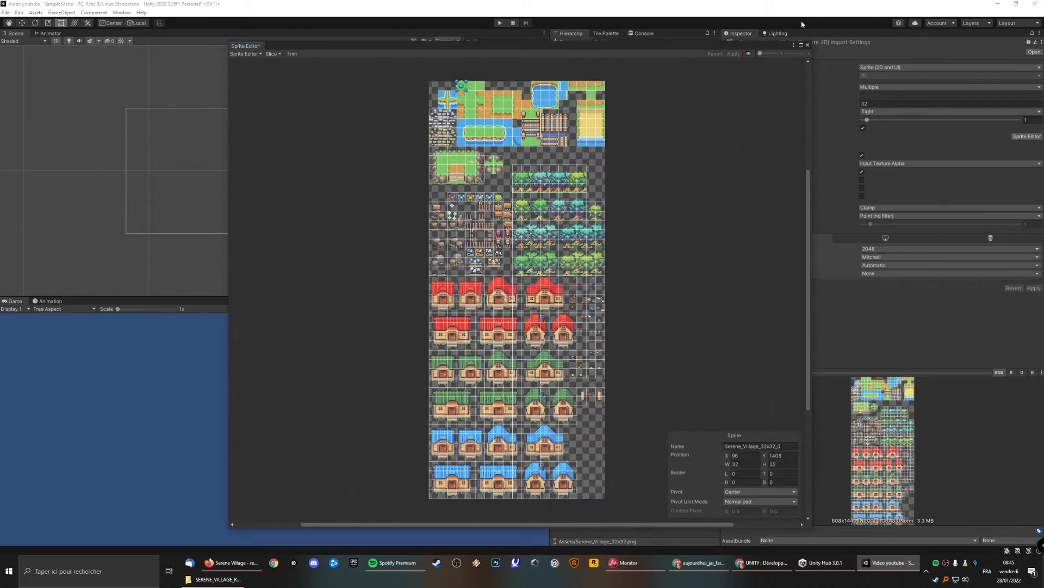
left_click(808, 46)
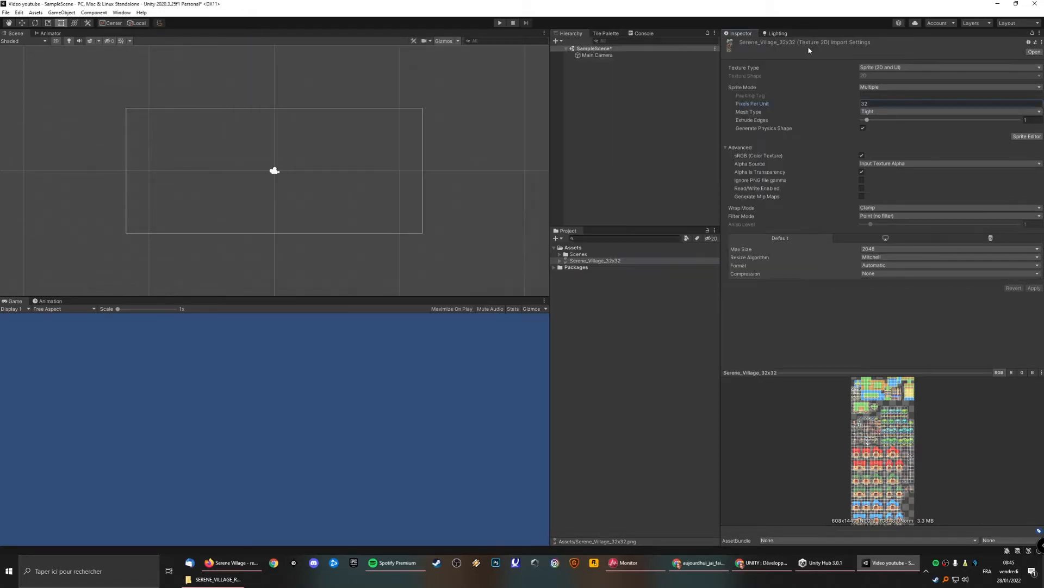
Expand the Serene_Village_32x32 asset and preview several of its sliced sprites.
left_click(561, 261)
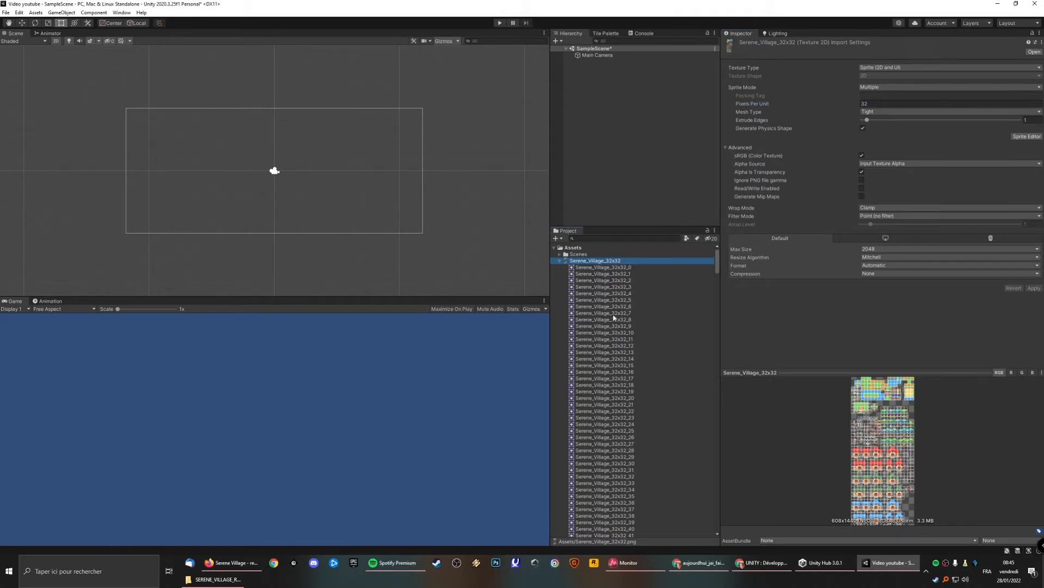
left_click(647, 392)
left_click(640, 352)
left_click(635, 321)
left_click(629, 379)
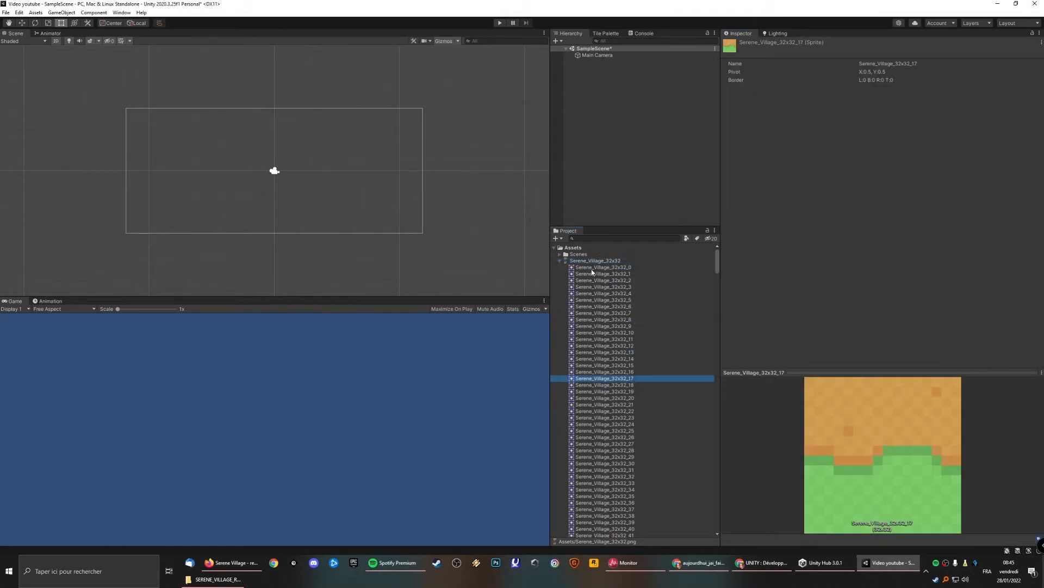
left_click(577, 261)
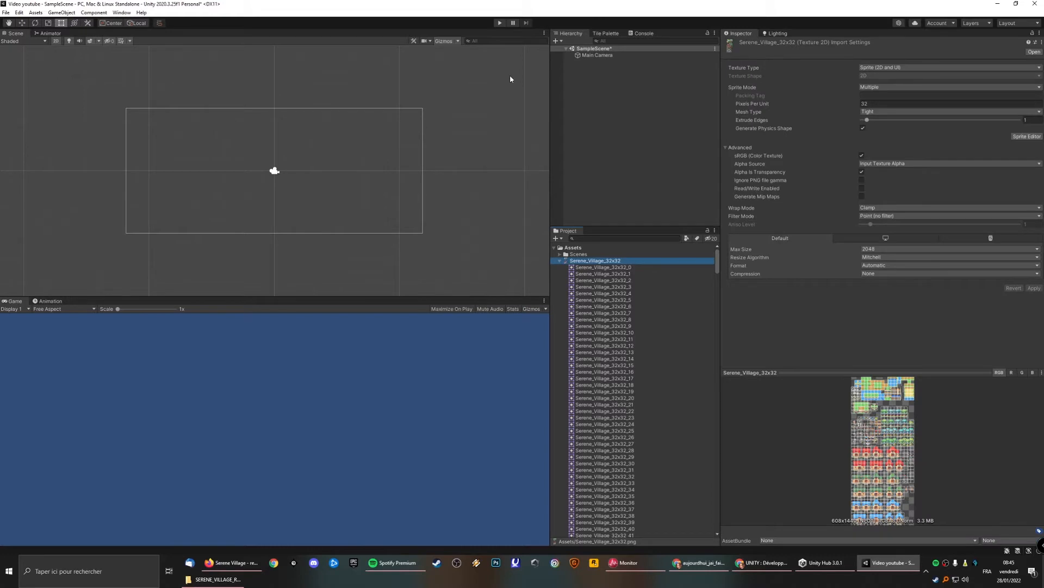
Dock the Tile Palette alongside the Game and Animation views and bring it to the front.
left_click(603, 33)
left_click_drag(418, 143, 92, 303)
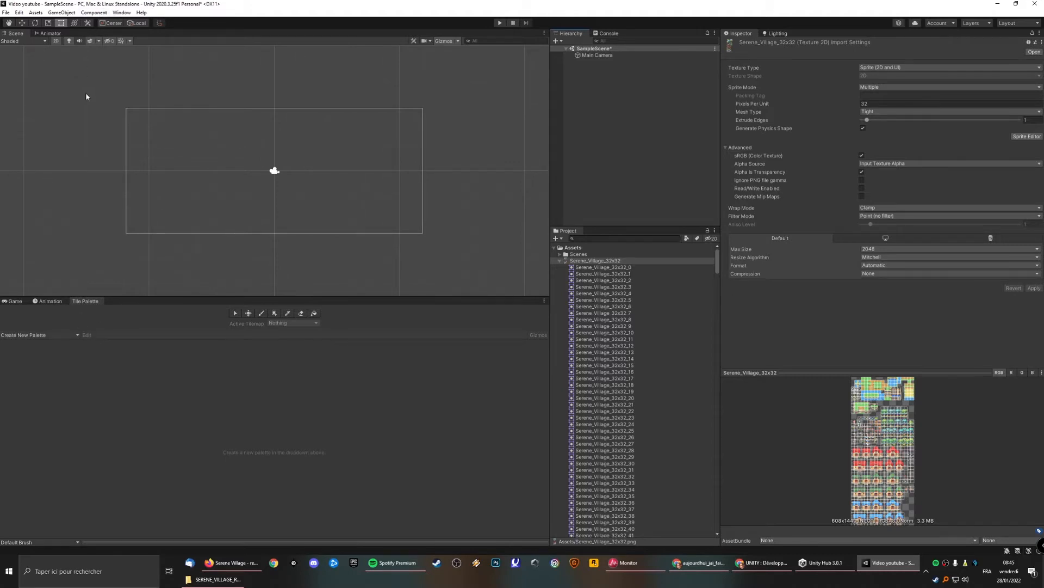
left_click(48, 300)
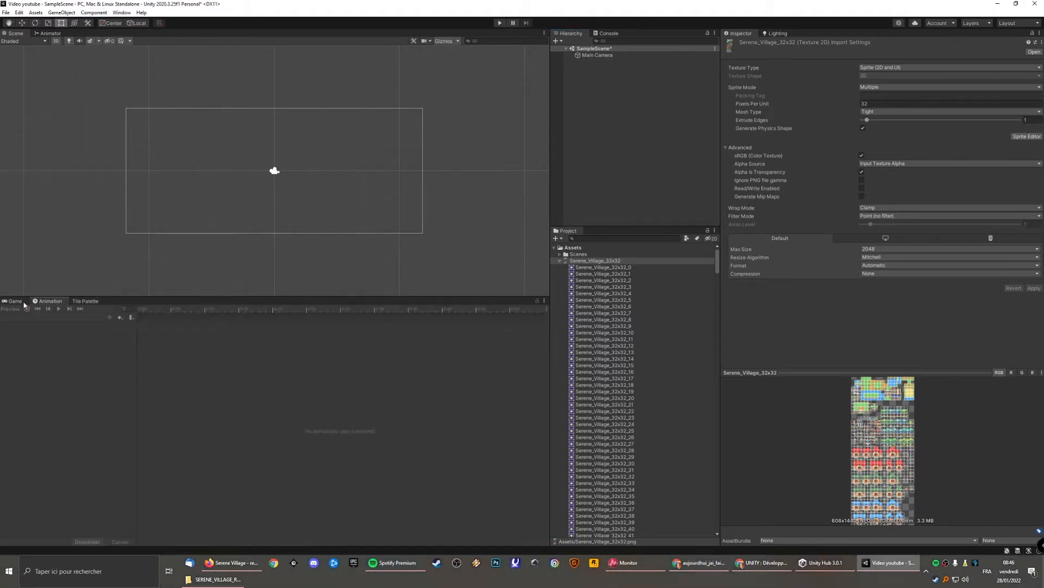
left_click(16, 300)
left_click(85, 301)
Open the 2D Tile Palette window.
left_click(122, 13)
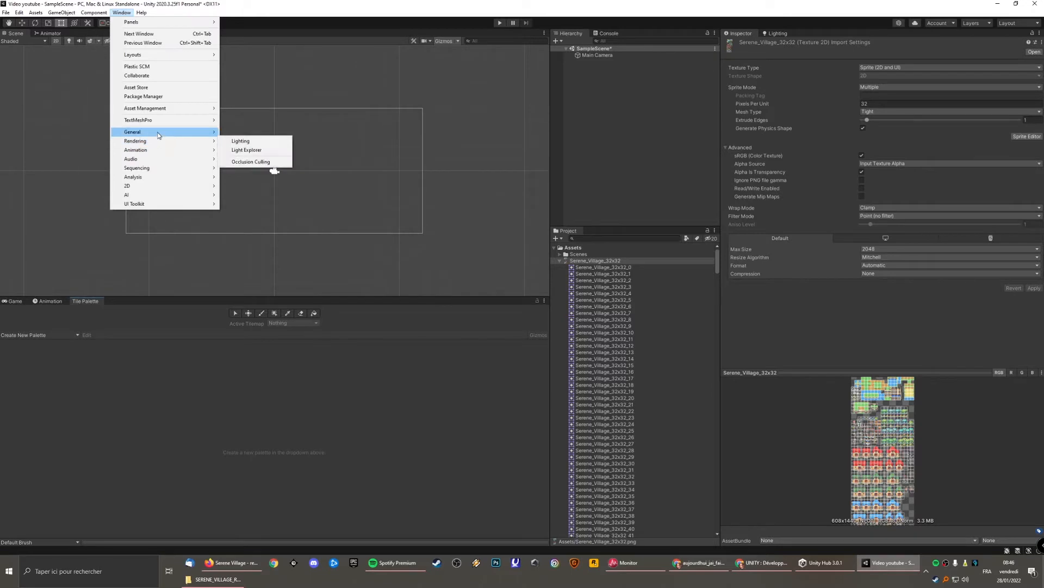
mouse_move(158, 135)
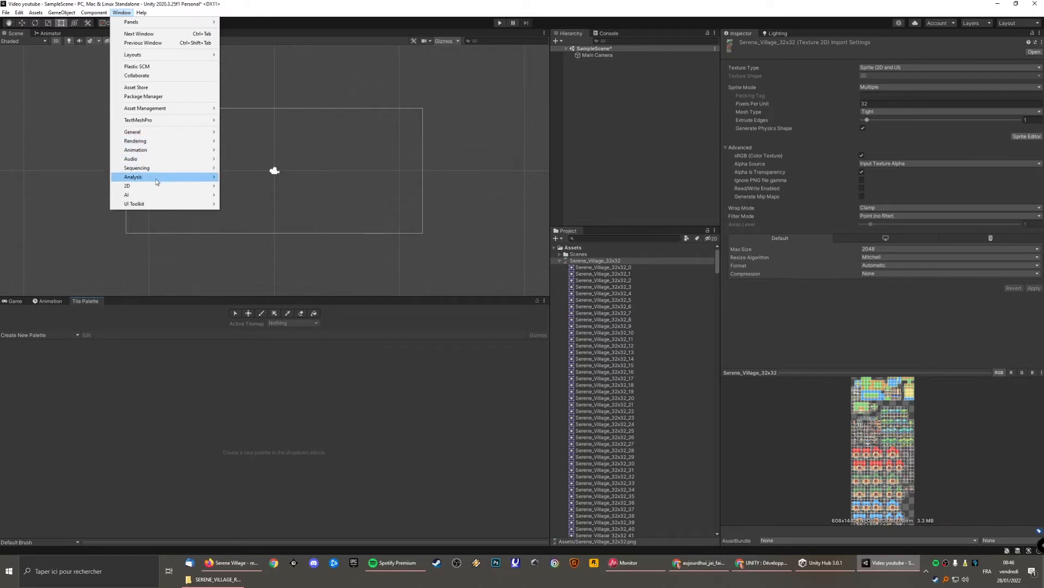
mouse_move(153, 187)
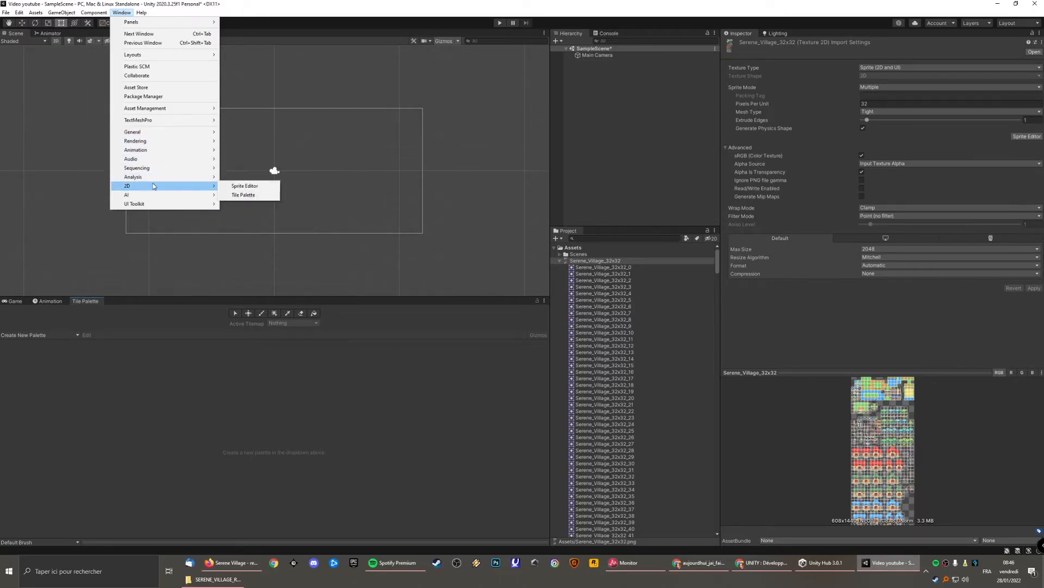
left_click(244, 196)
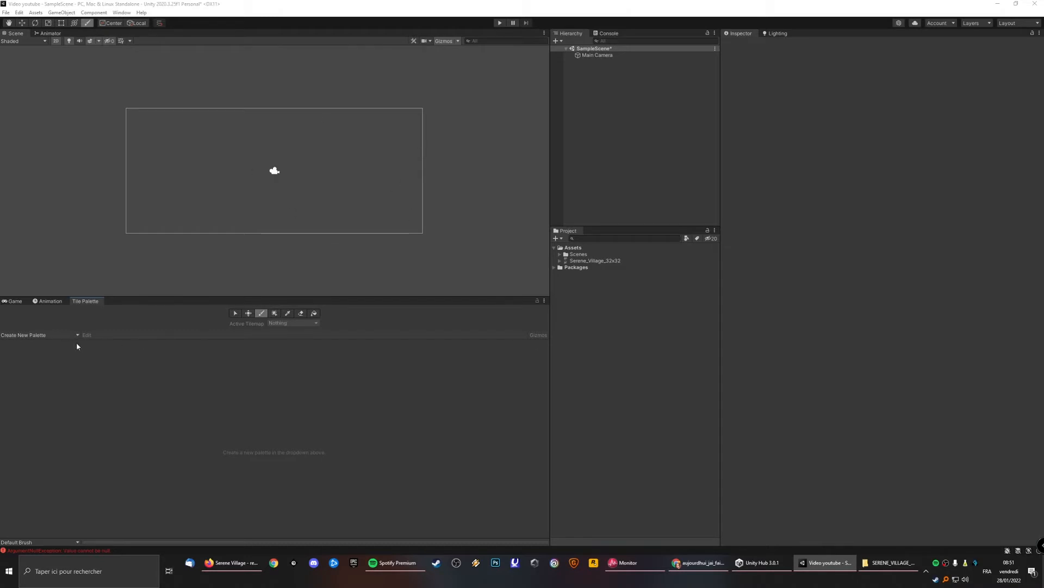
Create a new tile palette named NewVillage with a Rectangle grid and Automatic cell size.
left_click(41, 335)
key("ctrl+a")
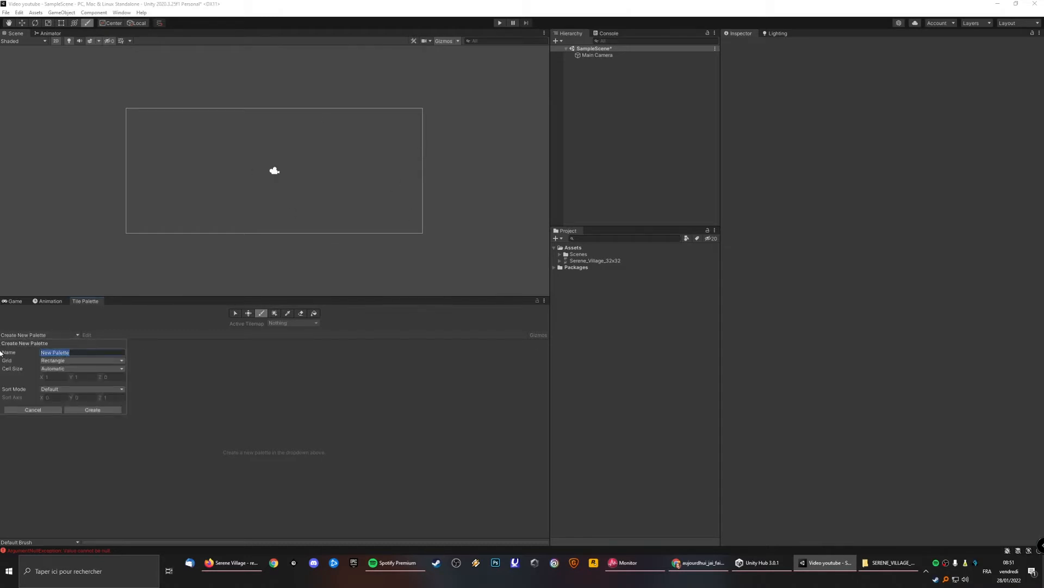
type("NewVillage")
left_click(75, 409)
Make a new folder named Tiles inside Assets and choose it as the palette's save location.
right_click(319, 290)
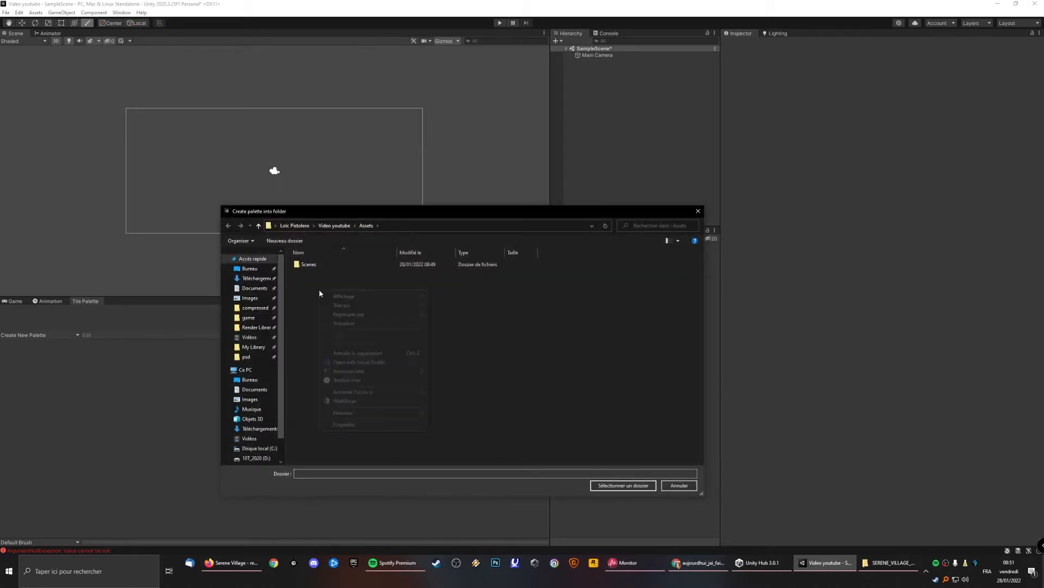
mouse_move(381, 412)
left_click(442, 415)
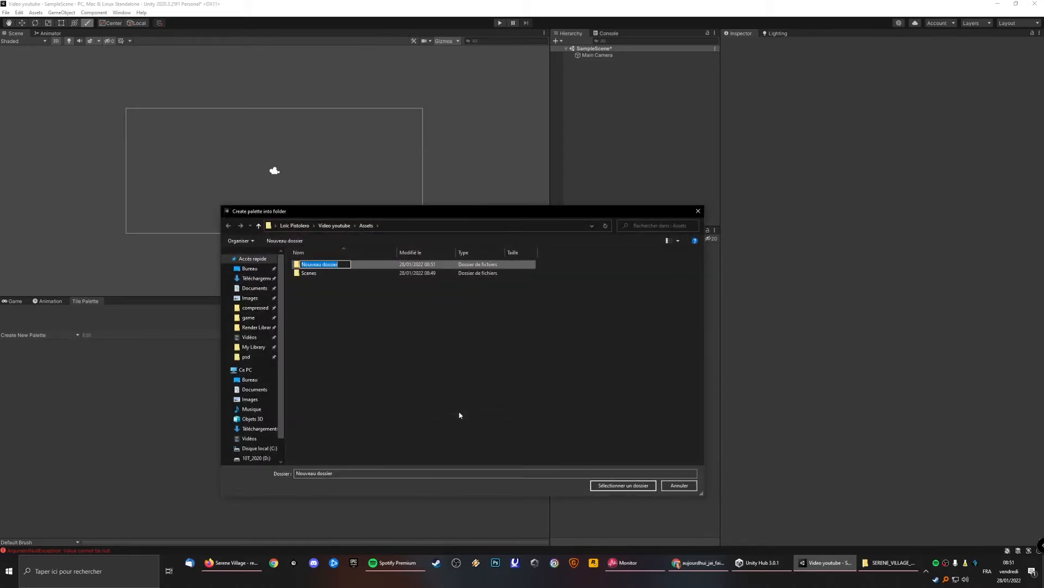
type("Tiles")
key("Return")
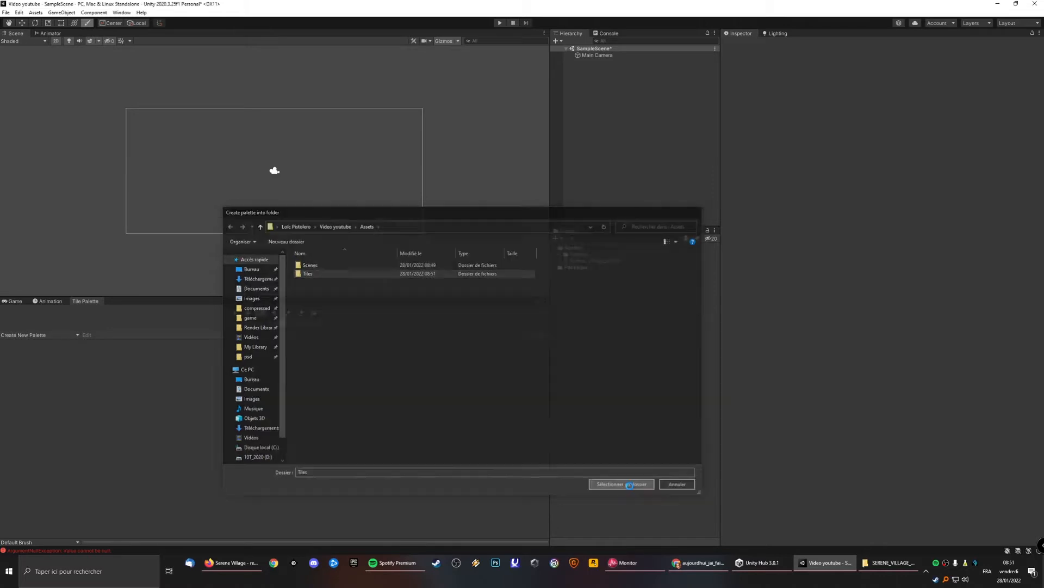
key("Return")
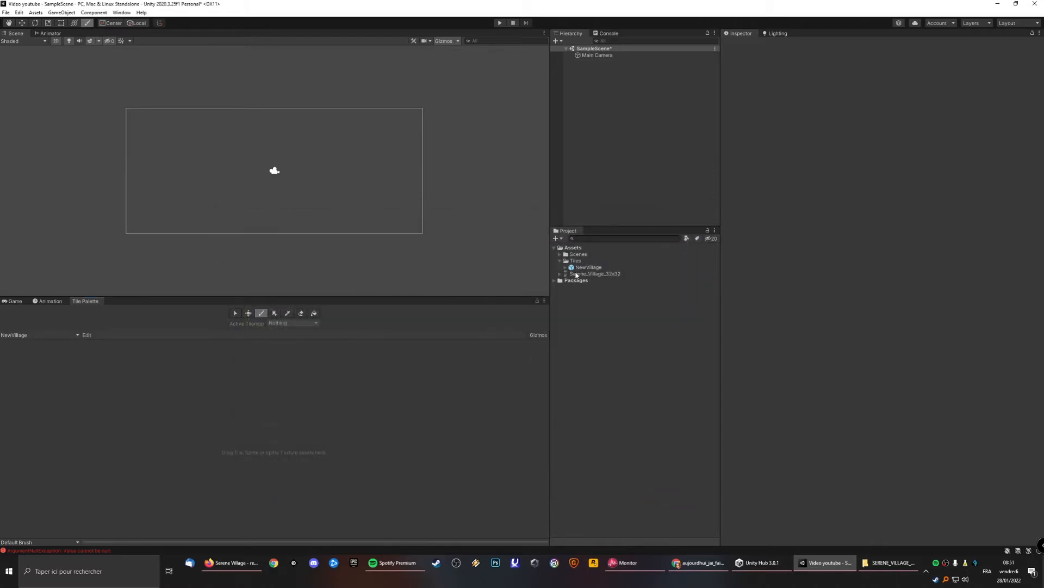
Add the Serene_Village_32x32 tileset to the NewVillage palette, generating its tiles into the Tiles folder, and collapse that folder in the project.
left_click_drag(577, 274, 71, 369)
double_click(311, 276)
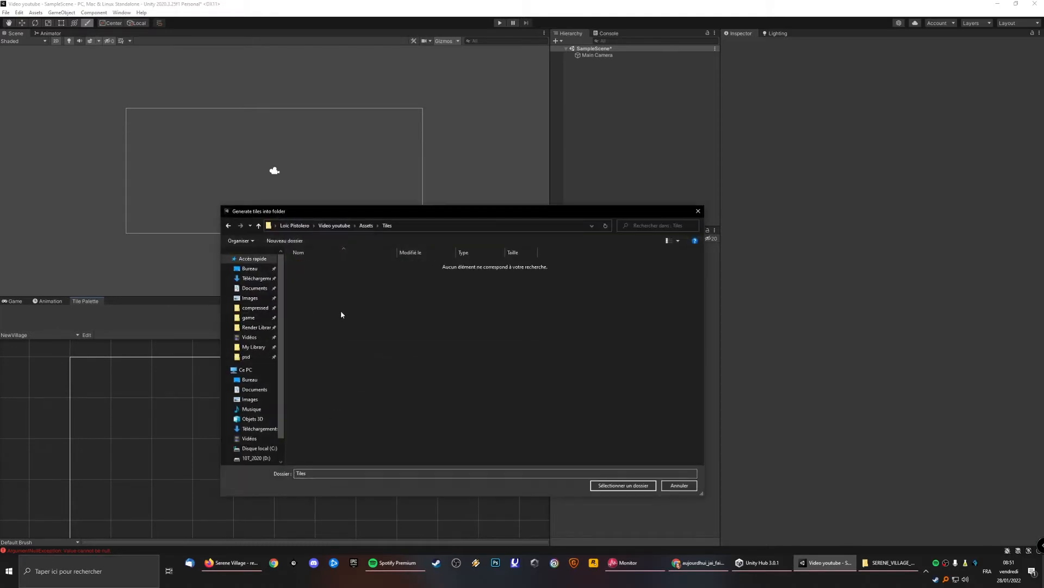
left_click(623, 484)
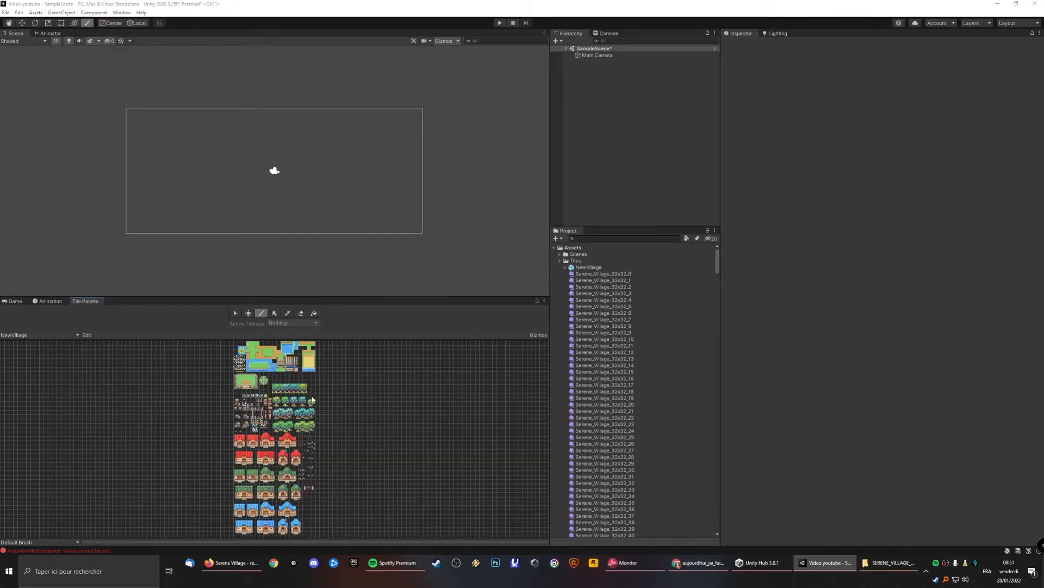
scroll(288, 384, "up", 6)
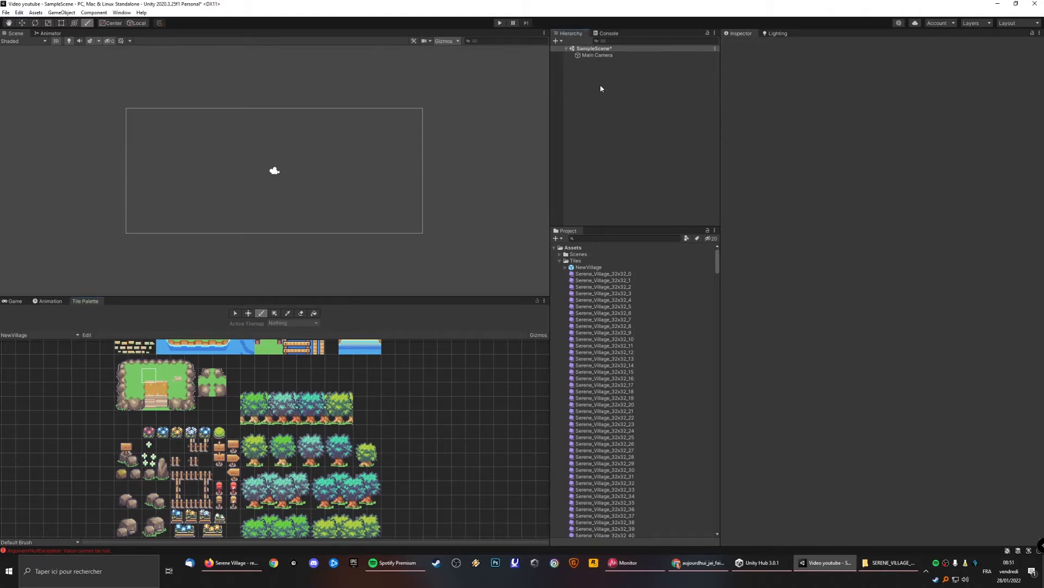
left_click(561, 261)
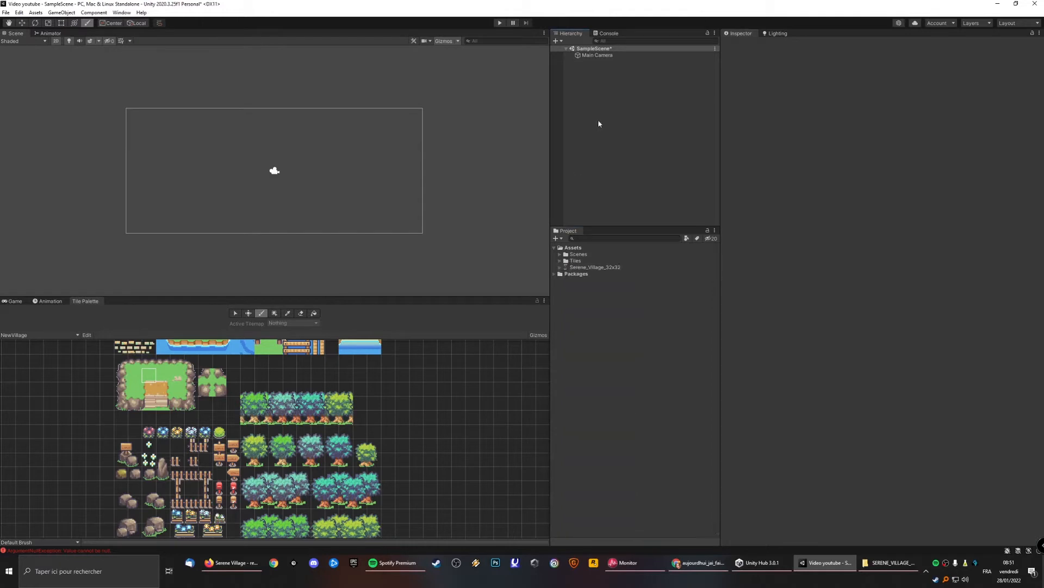
Create a rectangular 2D tilemap in the scene and name it Basefond.
left_click(35, 13)
mouse_move(57, 13)
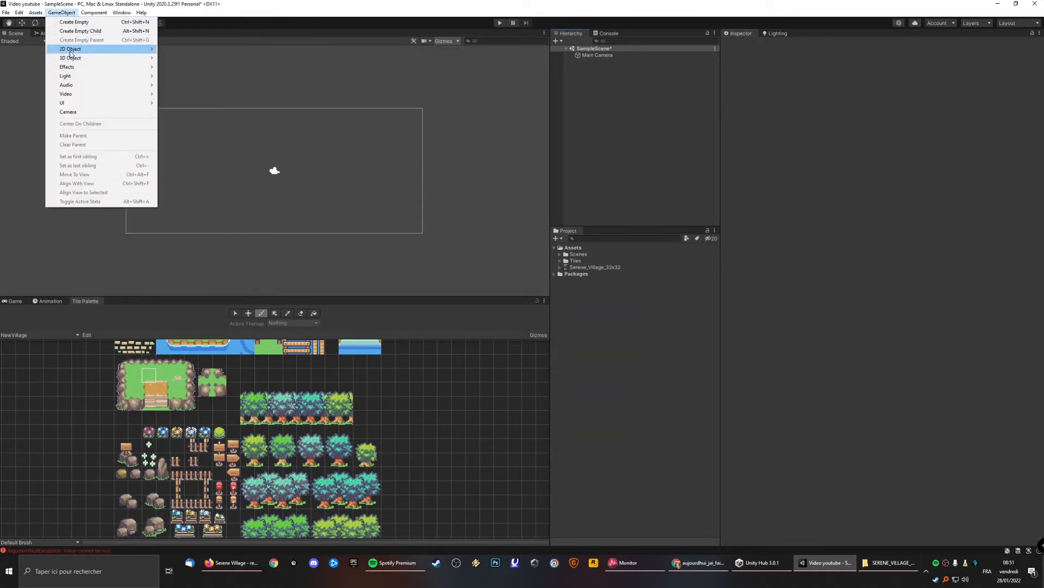
mouse_move(71, 50)
mouse_move(185, 68)
left_click(262, 66)
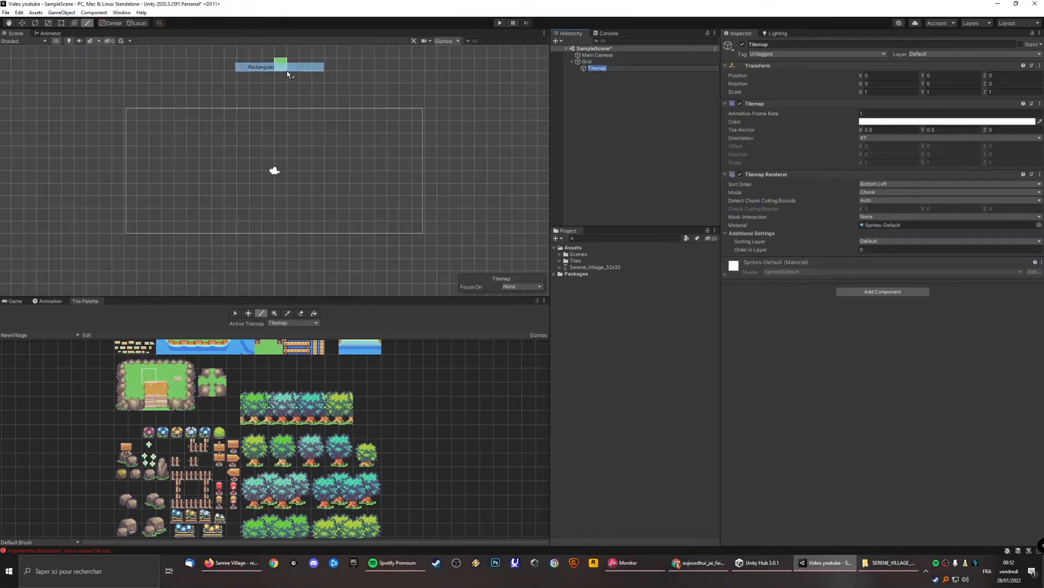
type("BaseLand")
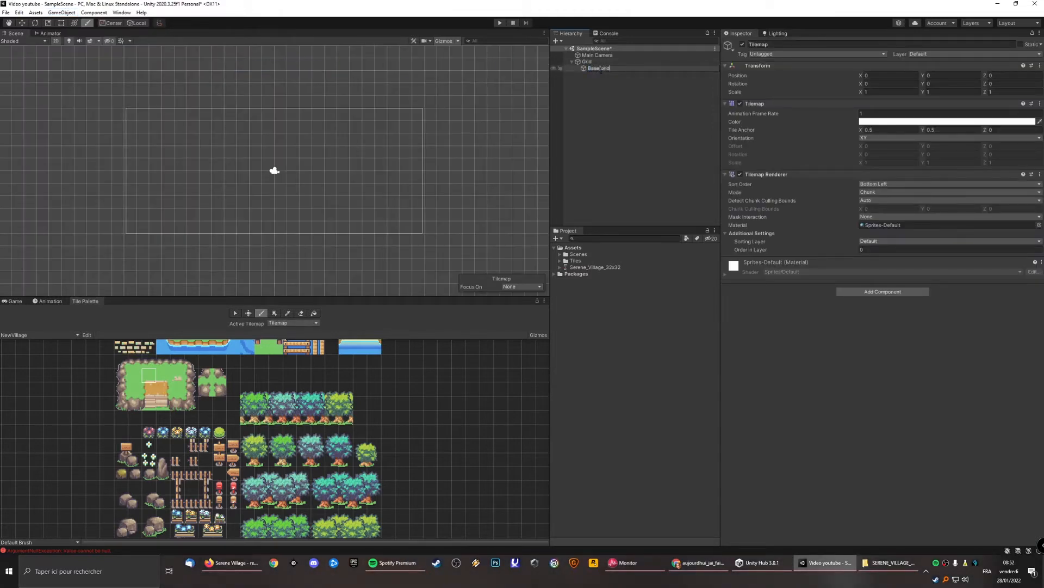
key("Return")
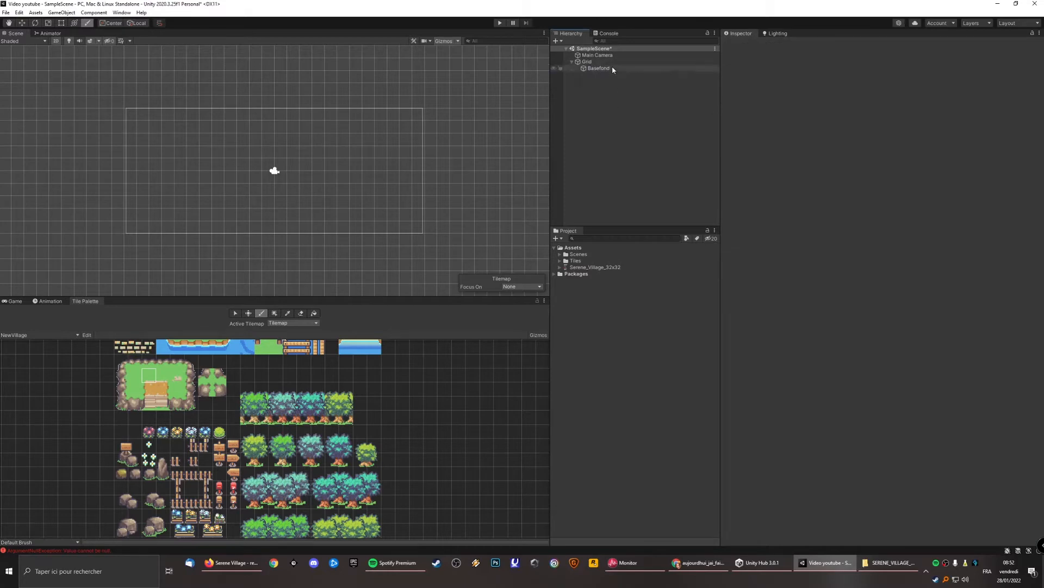
Box-fill a rectangle extending beyond the camera frame with the plain grass tile on the Basefond tilemap.
middle_click_drag(343, 391, 352, 498)
left_click(230, 398)
left_click(229, 399)
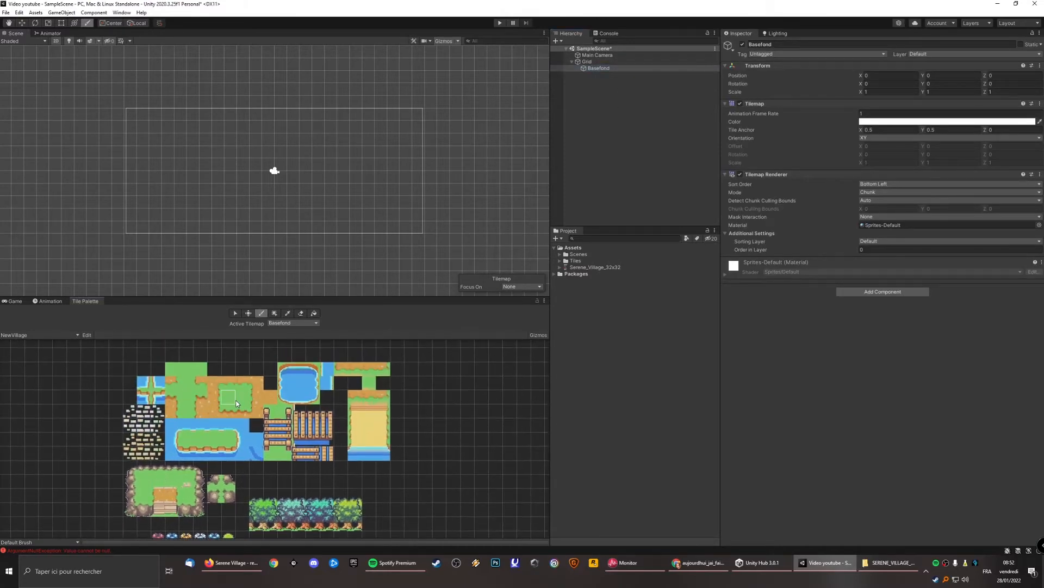
left_click(275, 313)
left_click_drag(87, 72, 468, 276)
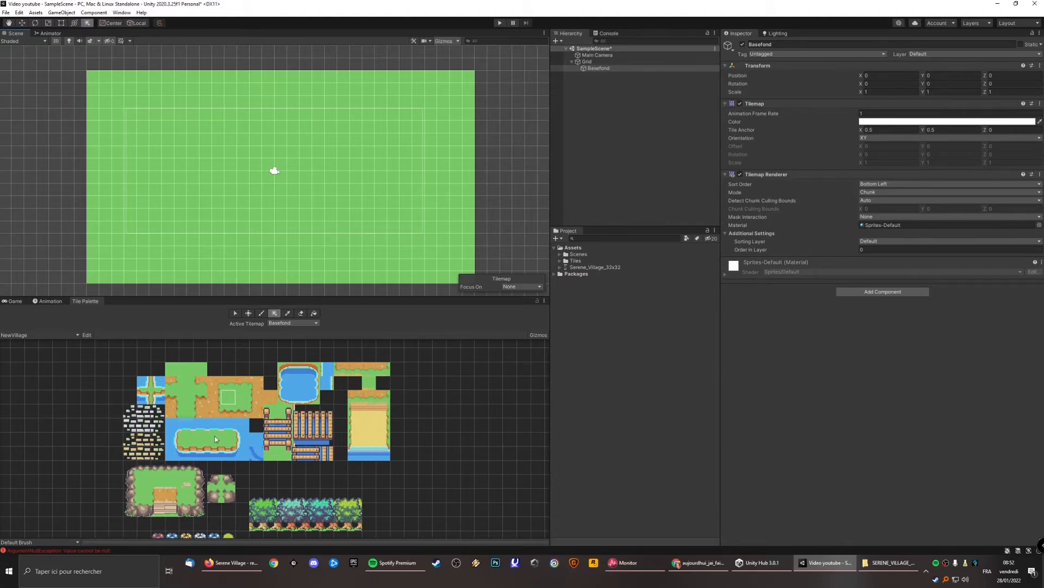
Box-fill a strip of plain water tiles about five tiles high along the full lower edge of the grass.
middle_click_drag(301, 227, 299, 124)
left_click(300, 386)
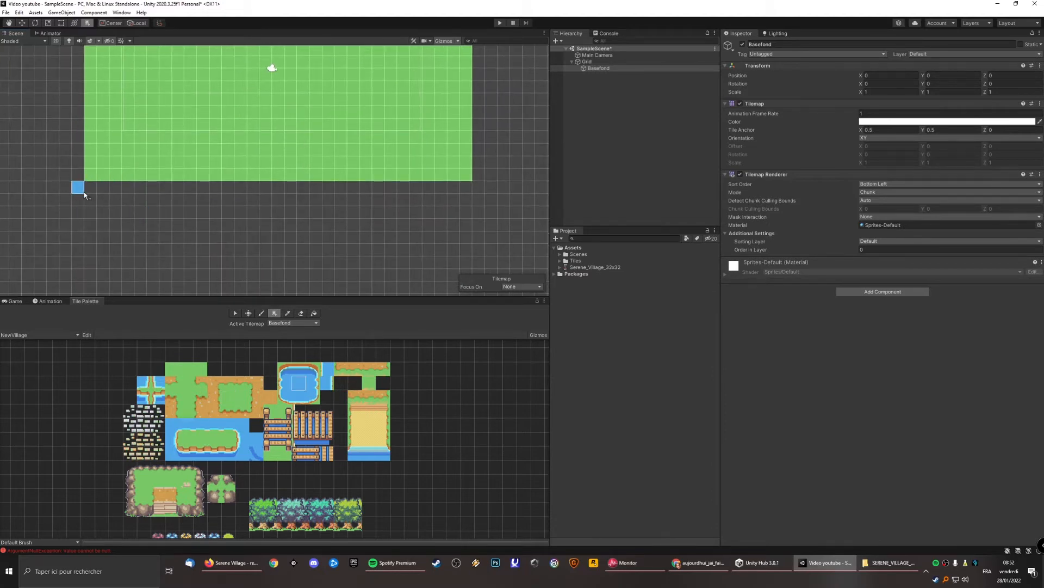
left_click_drag(90, 188, 472, 239)
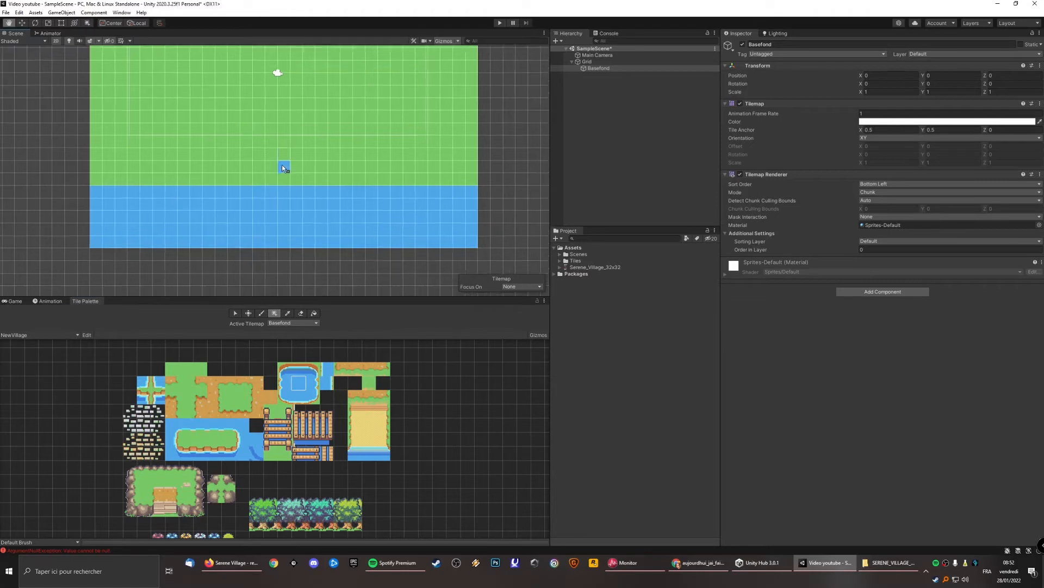
middle_click_drag(281, 164, 289, 227)
Create a second rectangular tilemap and rename it Maison.
left_click(596, 79)
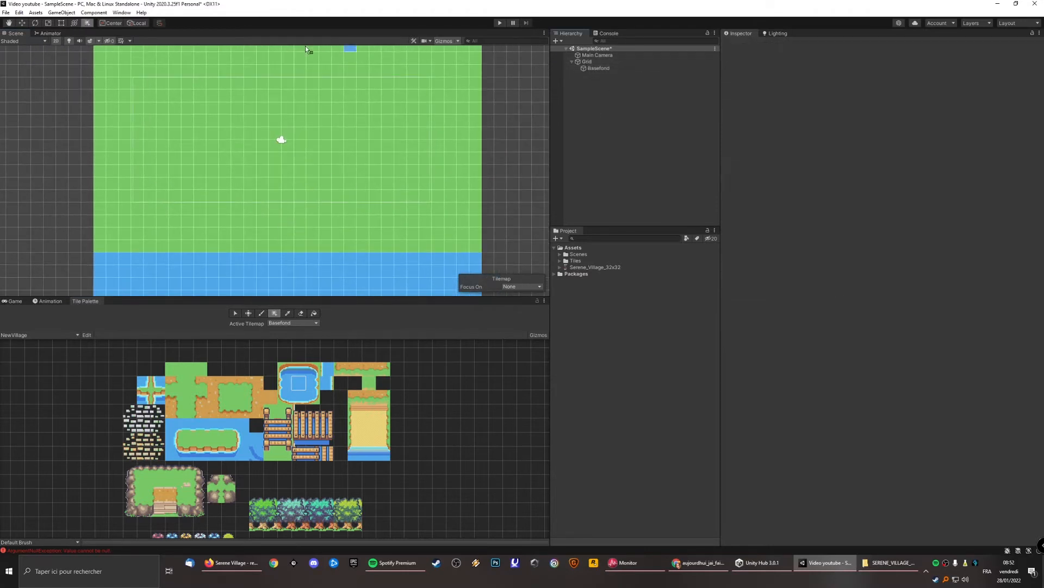
left_click(62, 13)
mouse_move(73, 49)
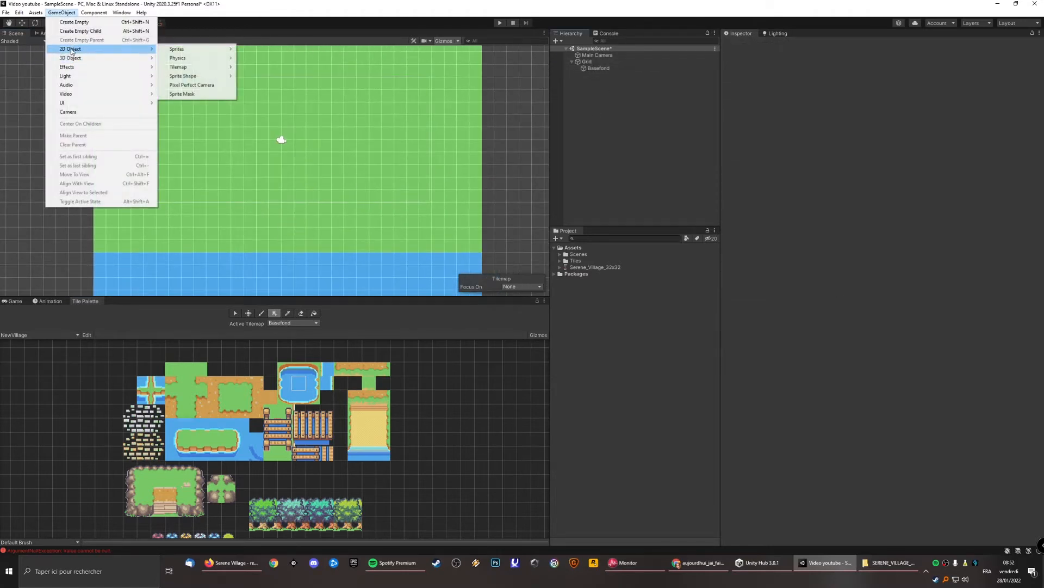
mouse_move(179, 67)
left_click(256, 67)
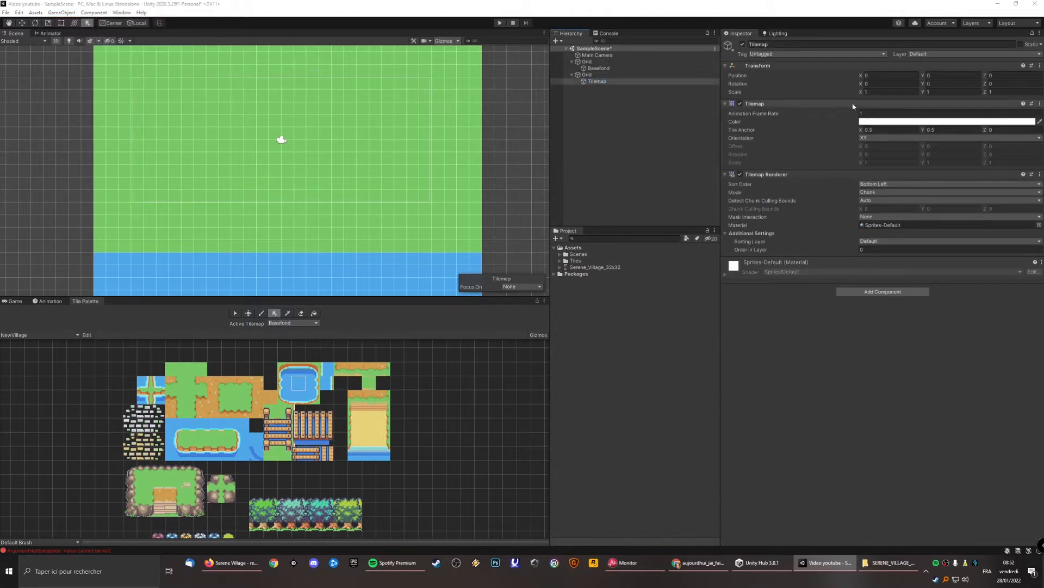
left_click(598, 81)
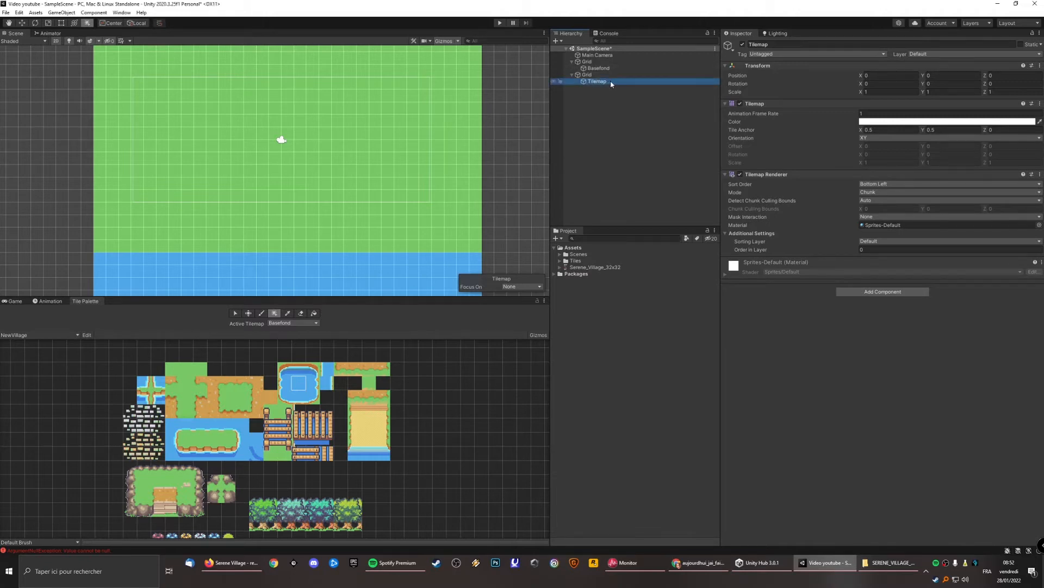
type("Mais")
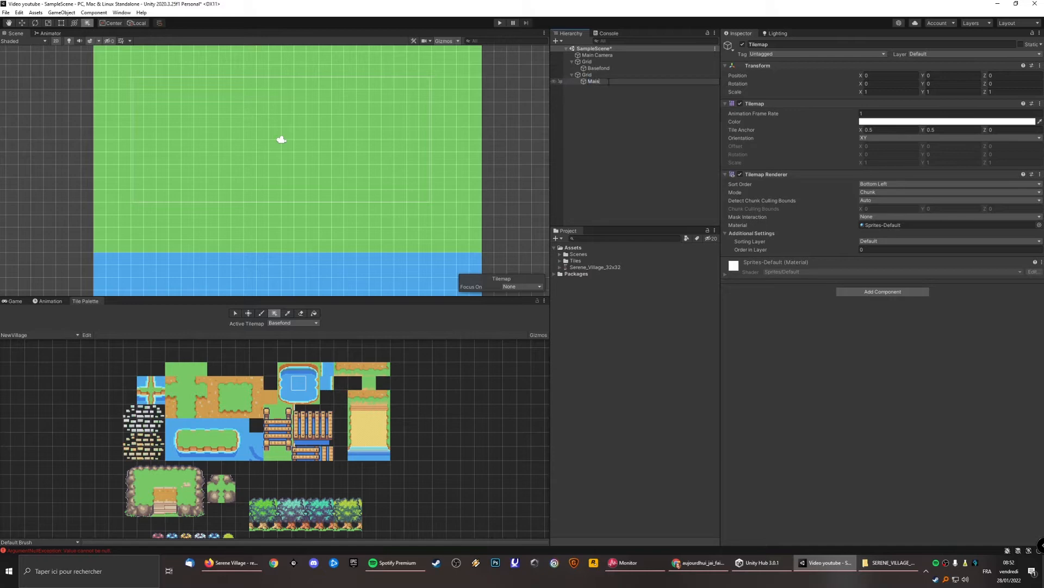
type("on")
key("Return")
Move the Maison tilemap under the first Grid and delete the empty second Grid.
left_click_drag(595, 81, 589, 61)
left_click(588, 80)
key("Delete")
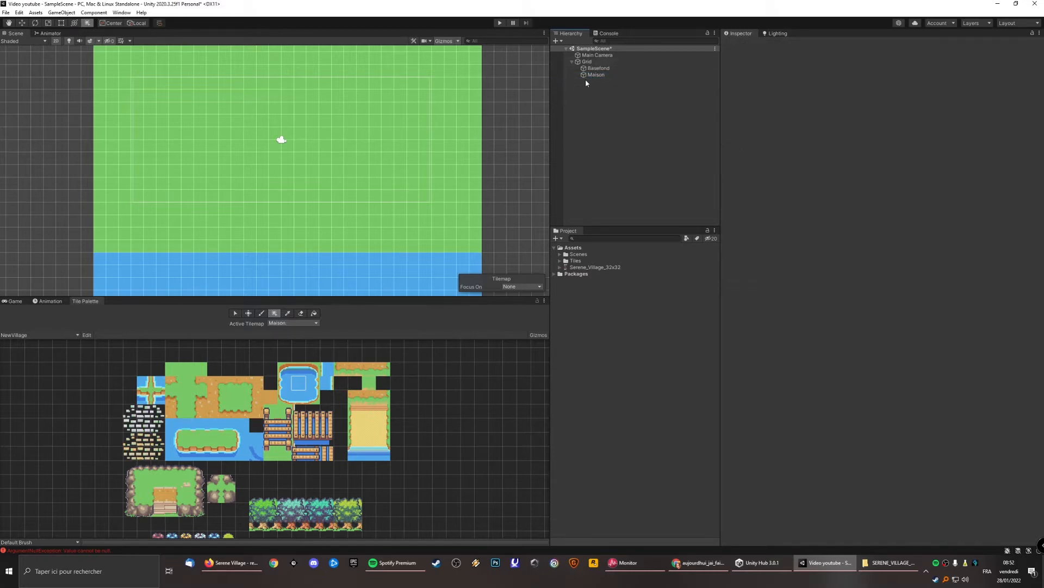
Paint the small red-roofed house from the palette onto the upper-left grass area, on the Maison tilemap.
left_click(593, 75)
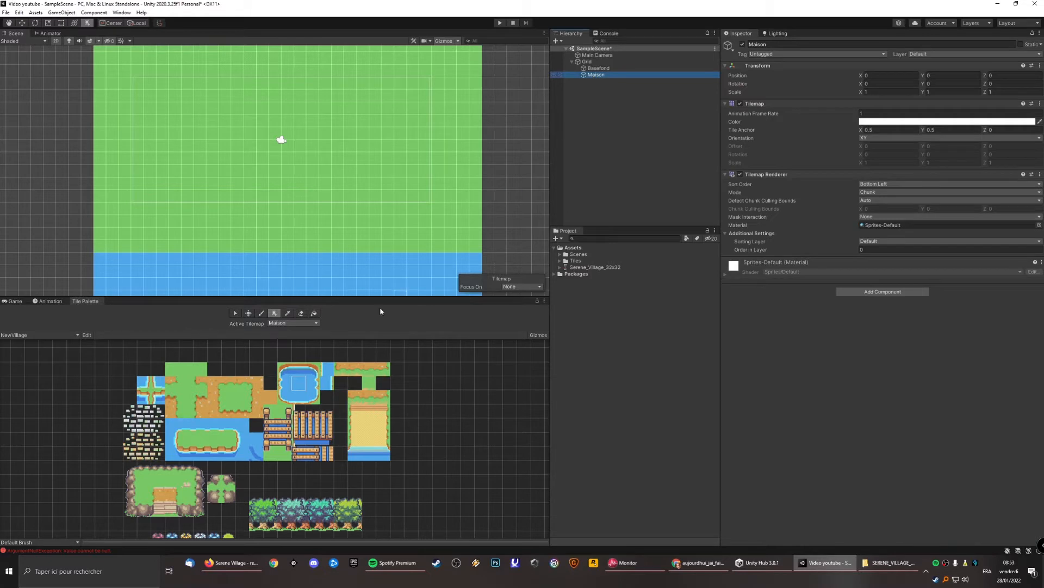
scroll(210, 456, "down", 3)
middle_click_drag(212, 457, 206, 218)
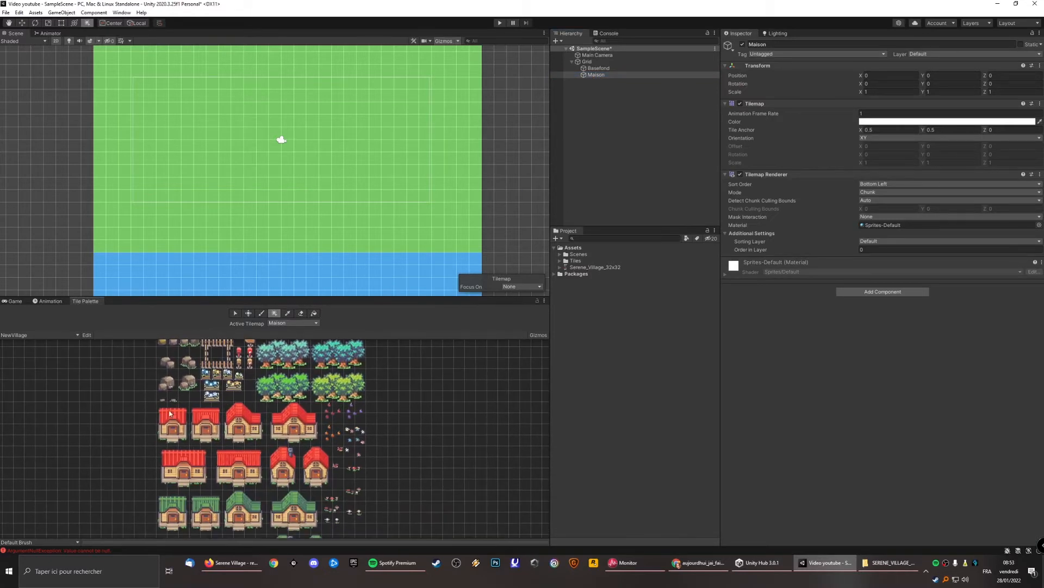
left_click_drag(165, 411, 186, 443)
key("u")
left_click(261, 313)
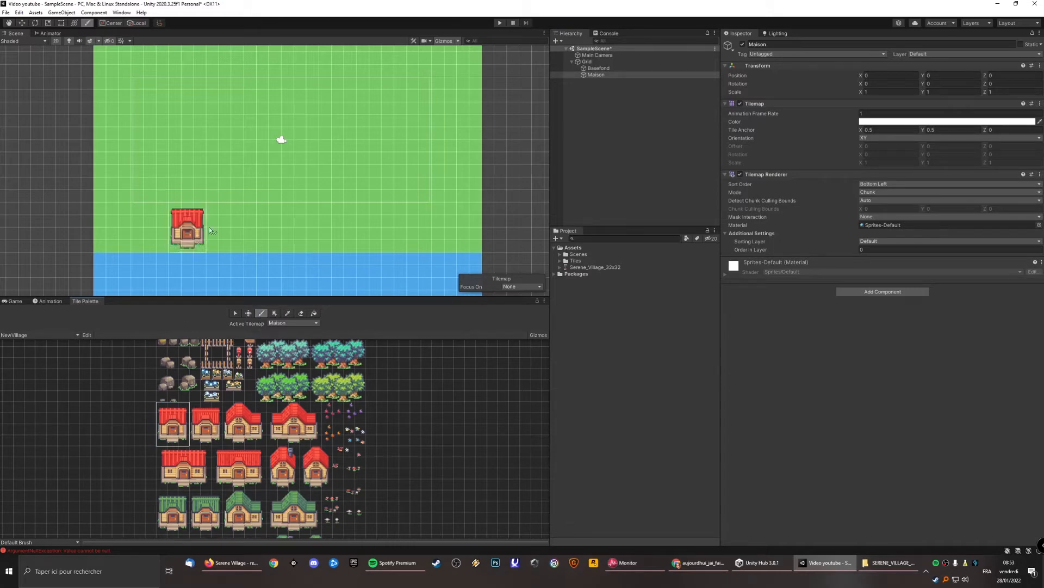
left_click(146, 164)
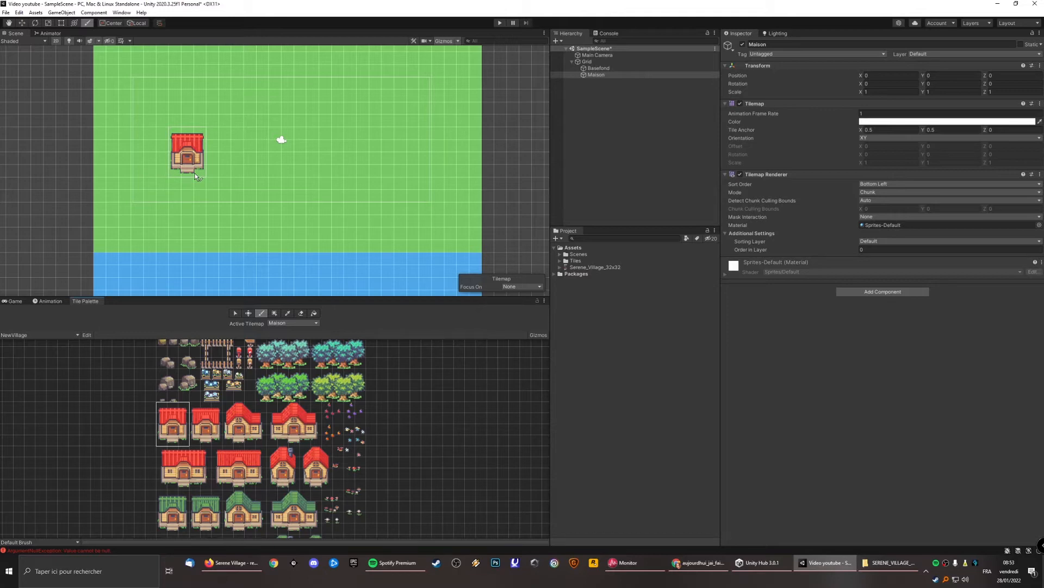
left_click(185, 139)
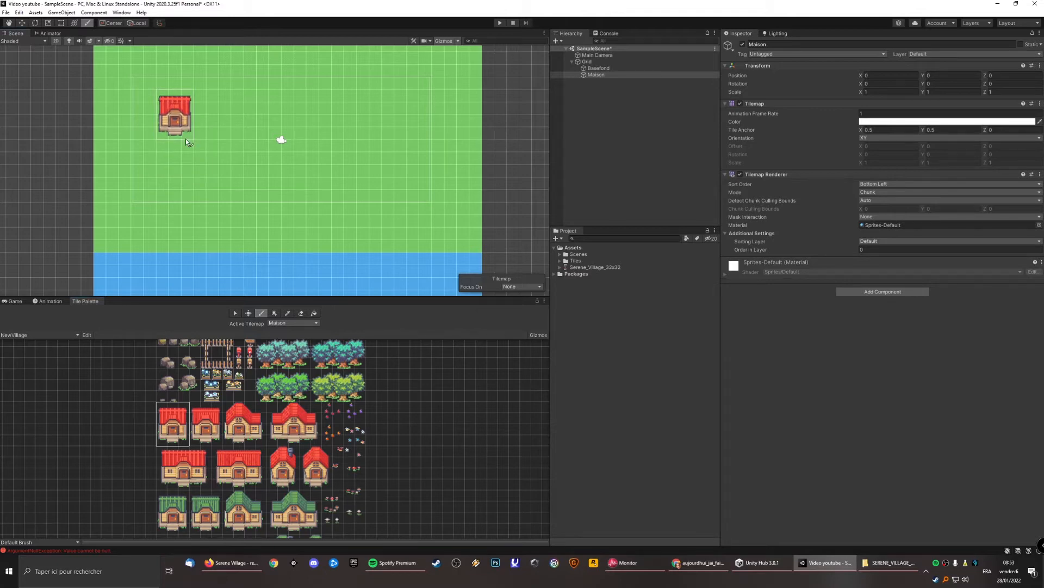
Paint the wide red-roofed house from the palette onto the upper-right grass area, on the Maison tilemap.
left_click(240, 462)
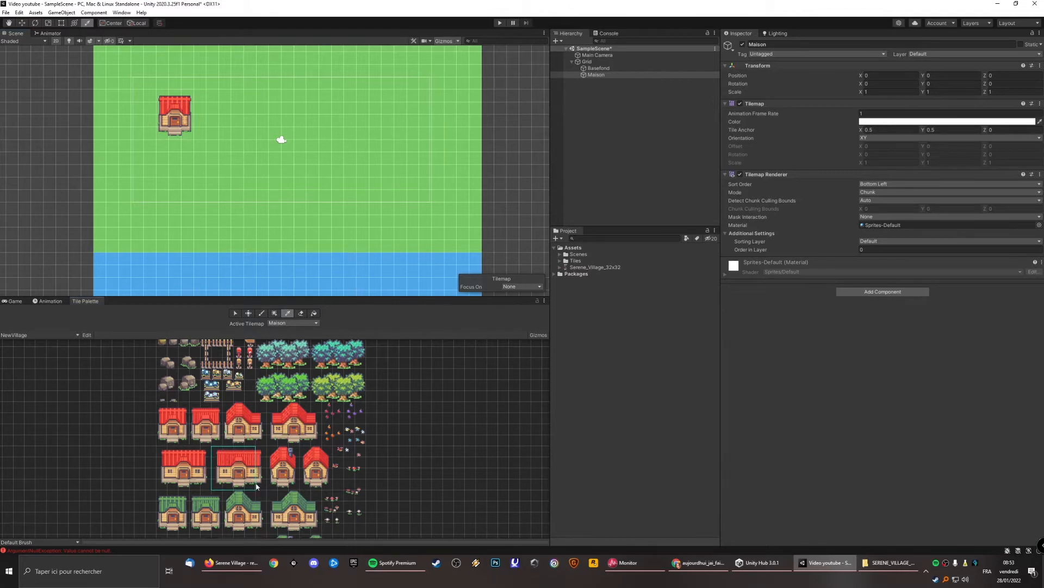
left_click(375, 126)
Paint a row of shoreline edge tiles along the whole boundary between the grass and the water, on the Maison tilemap.
mouse_move(374, 382)
middle_mouse_down()
mouse_move(373, 401)
mouse_move(341, 438)
middle_mouse_up()
left_click_drag(207, 405, 239, 406)
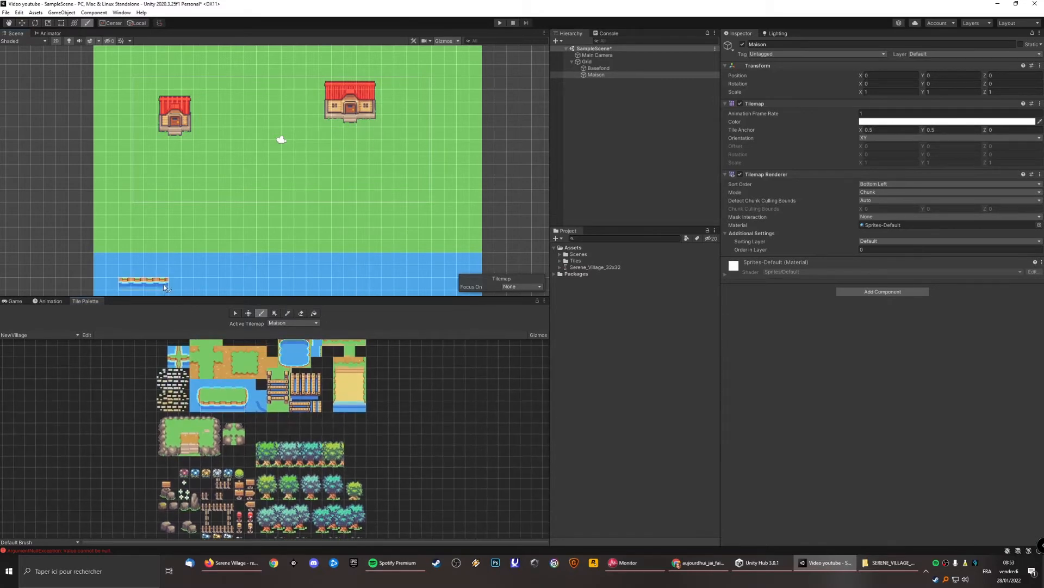
left_click(137, 261)
left_click(228, 405)
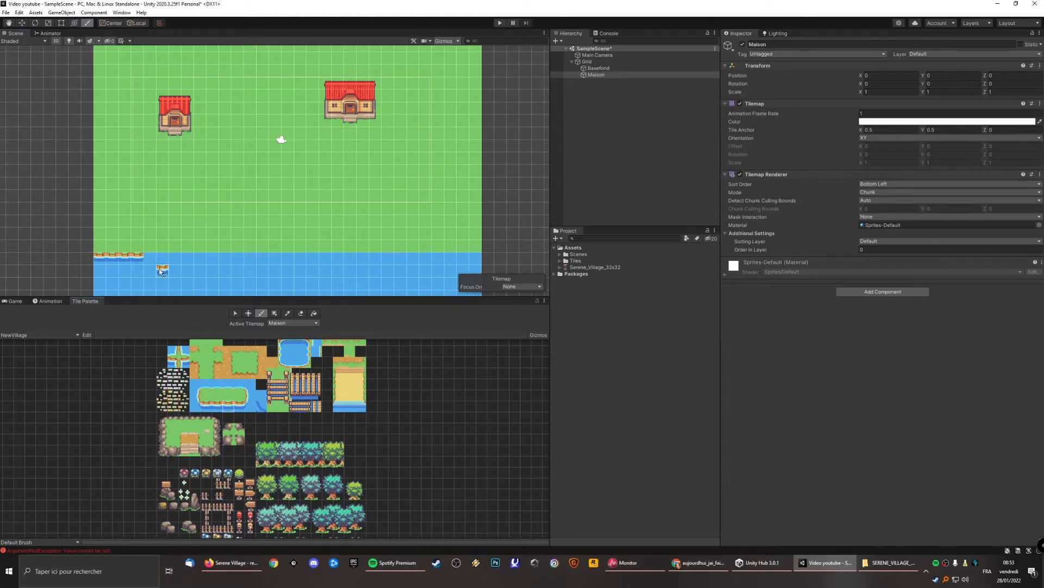
left_click_drag(295, 259, 441, 257)
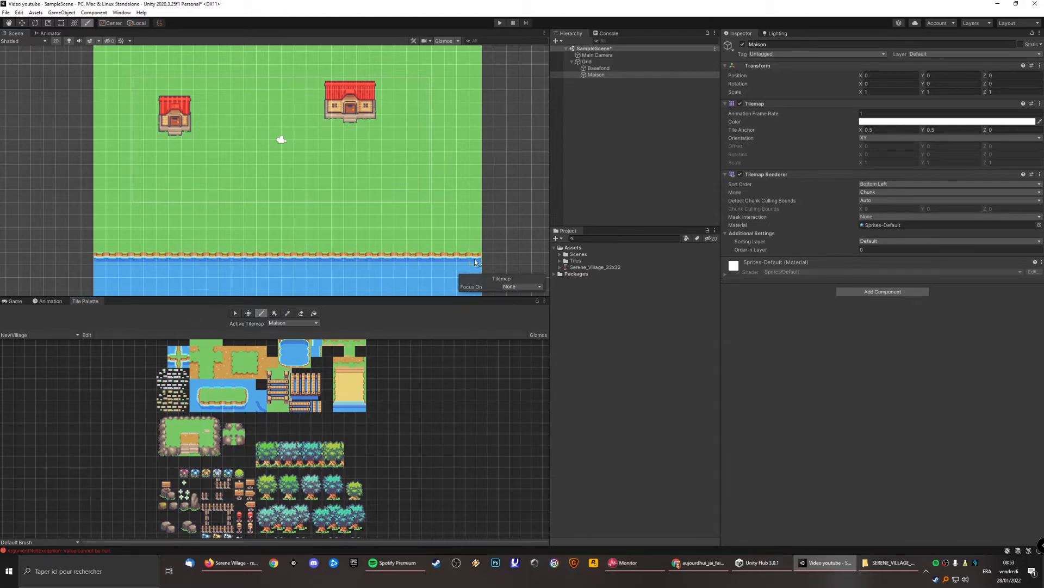
Paint the sandy beach block from the palette across the right part of the shoreline, reaching up into the grass.
mouse_move(340, 406)
left_mouse_down()
mouse_move(343, 372)
mouse_move(361, 363)
left_mouse_up()
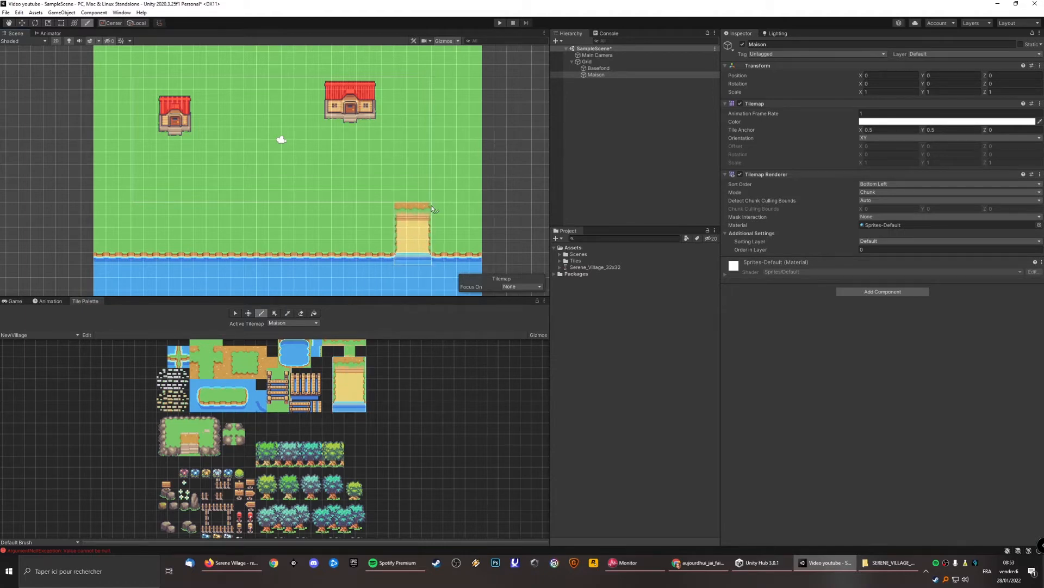
left_click(433, 208)
left_click(264, 360)
middle_click_drag(284, 364, 287, 415)
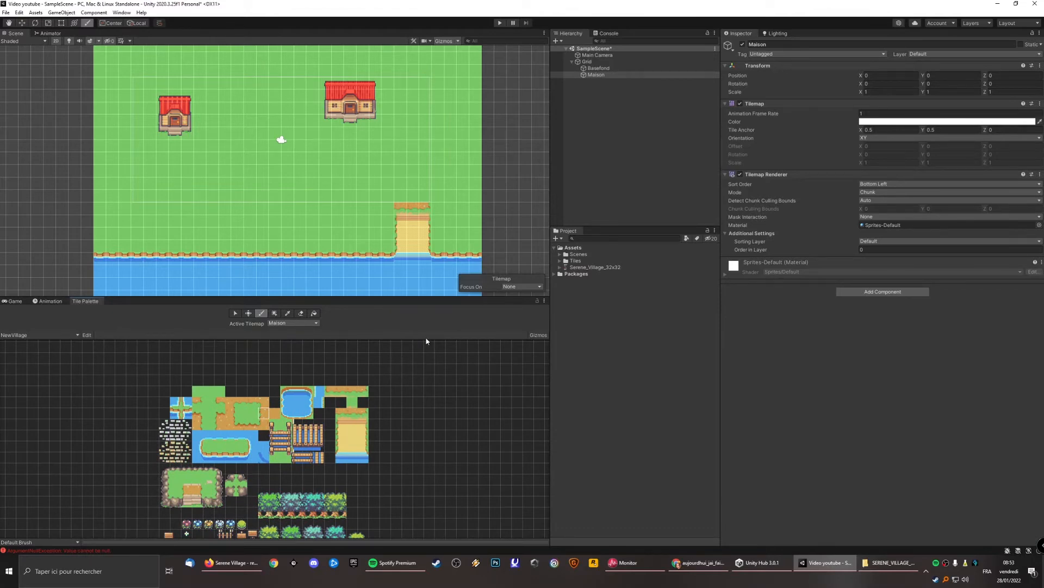
left_click(301, 313)
Set Order in Layer to 1 for the Basefond tilemap and to 10 for the Maison tilemap.
left_click(881, 250)
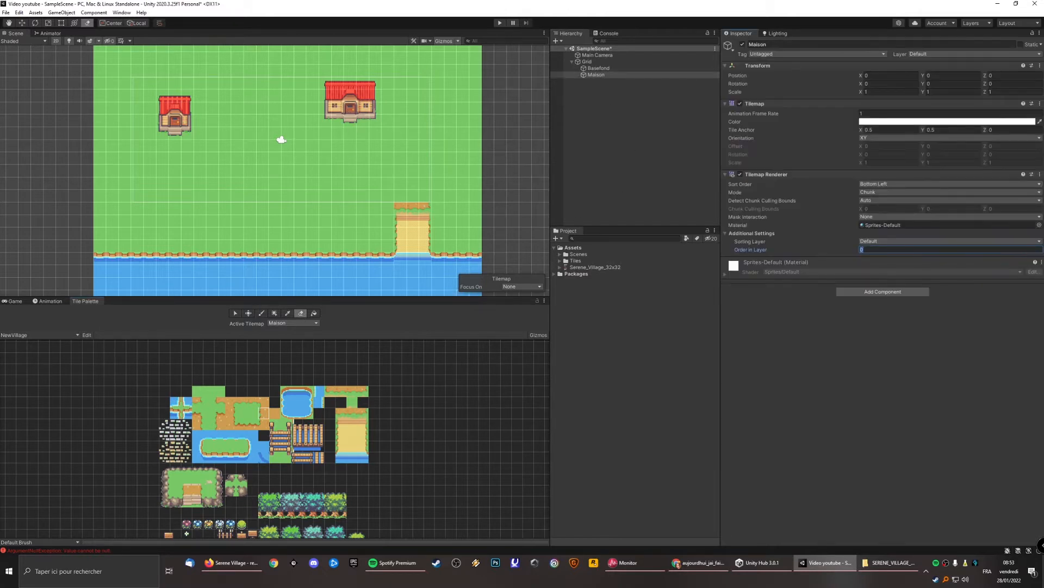
left_click(598, 68)
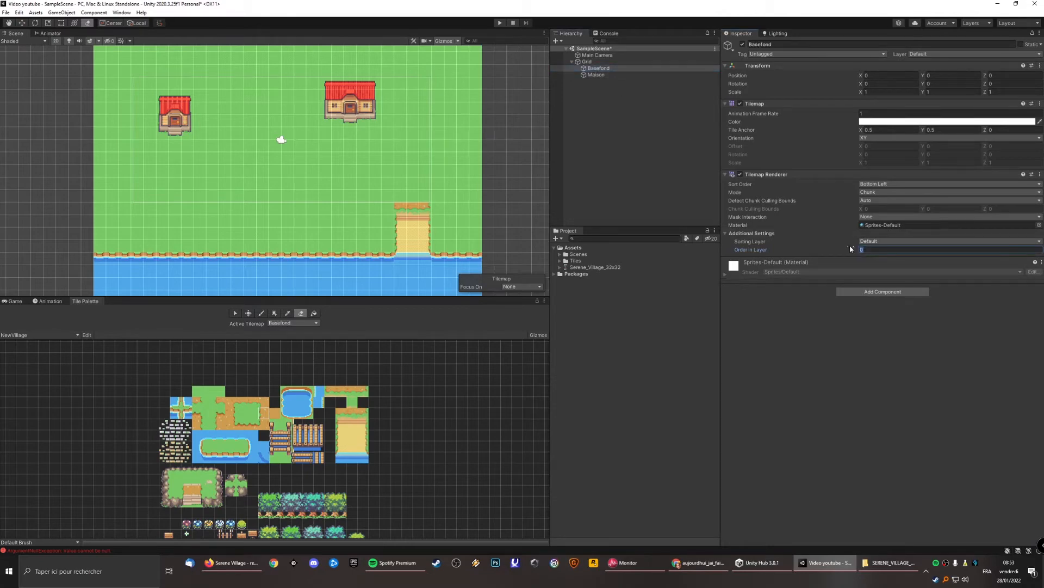
type("1")
left_click(676, 133)
left_click(600, 75)
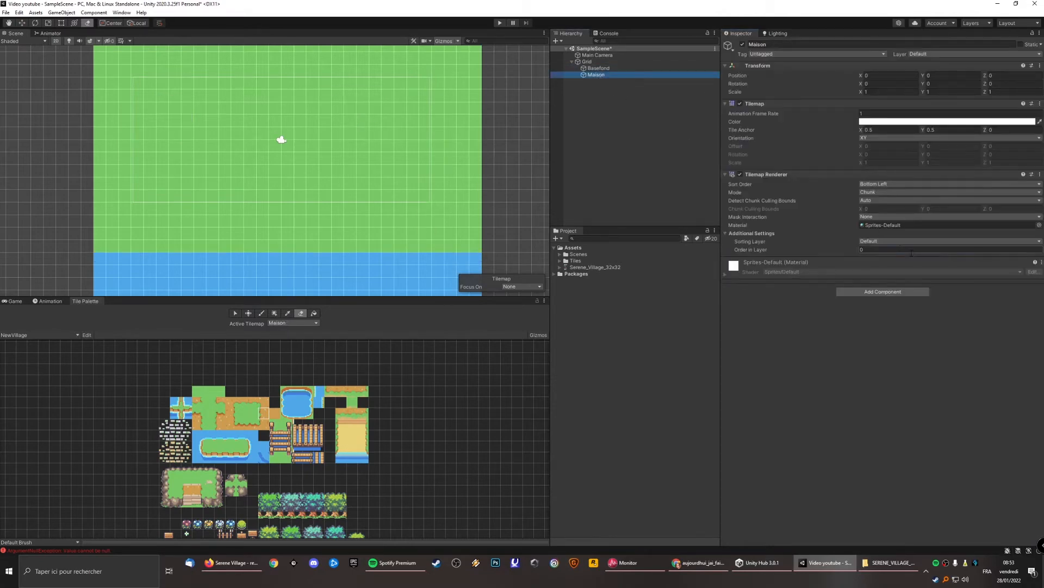
left_click(843, 249)
type("2")
left_click(632, 172)
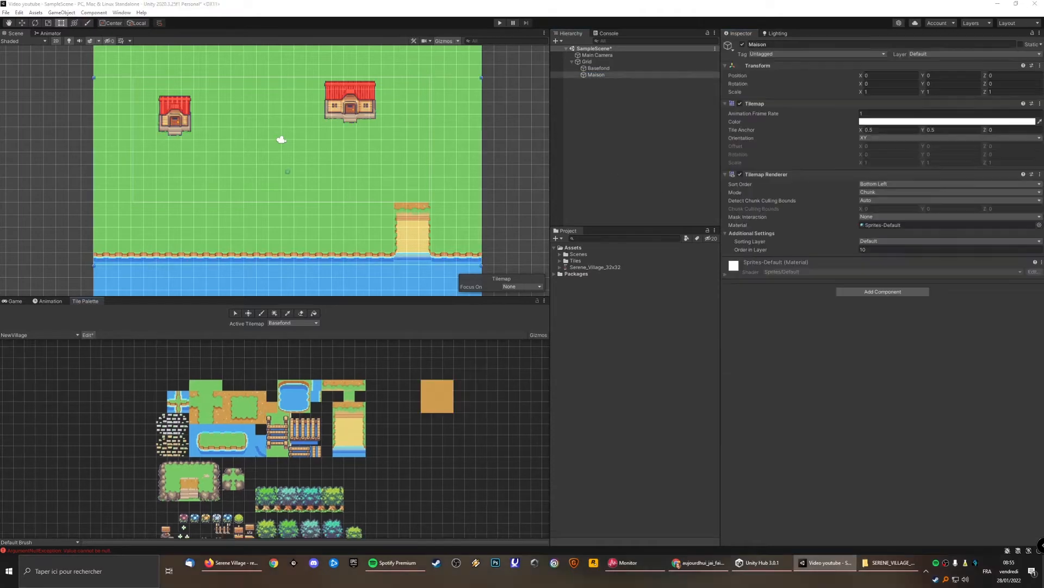
Deactivate and reactivate the Maison tilemap to examine which tiles belong to it.
left_click(743, 44)
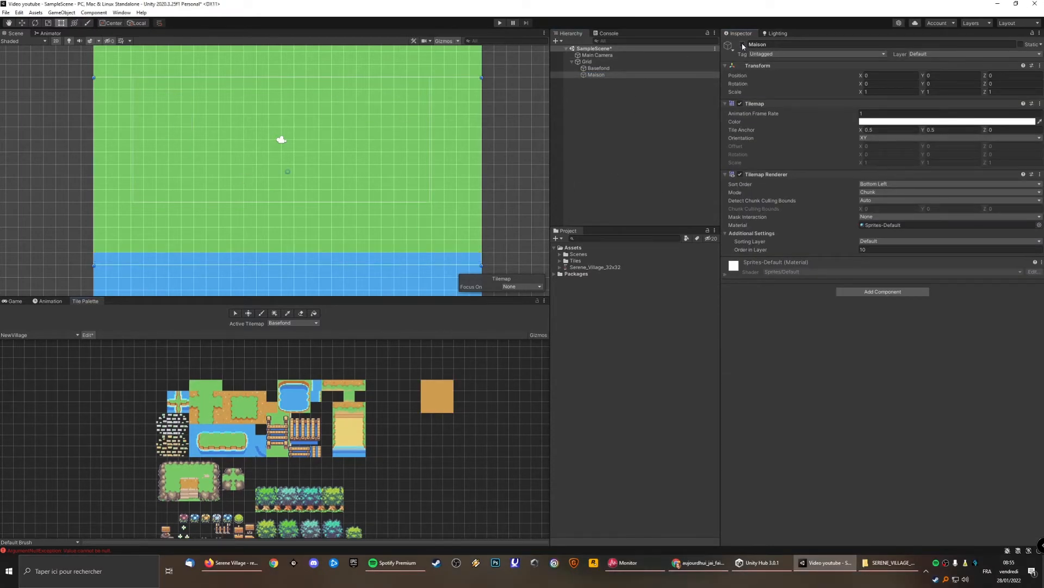
left_click(743, 44)
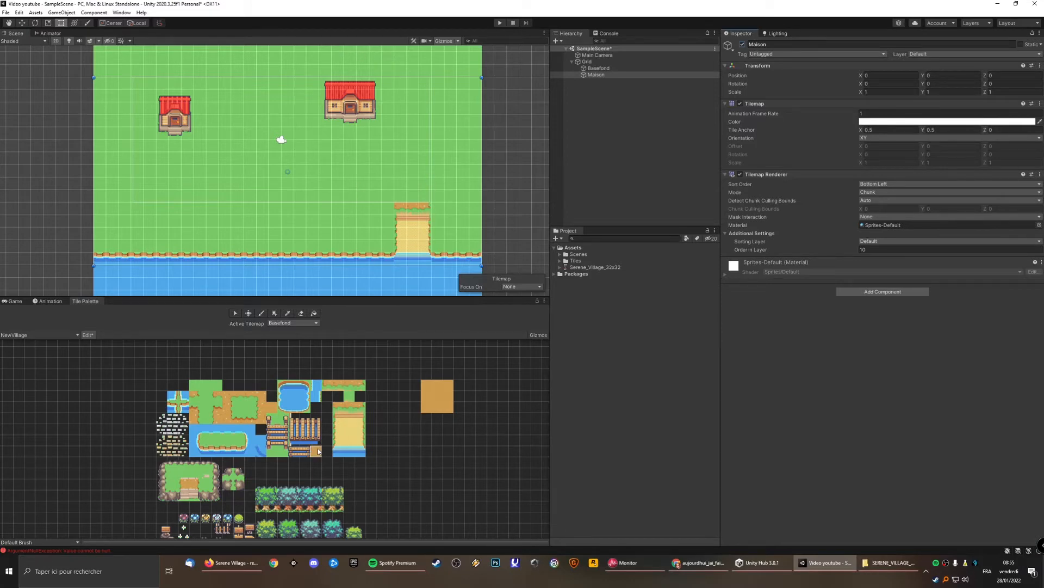
Make Maison the active tilemap and erase both red-roofed houses from the grass.
key("d")
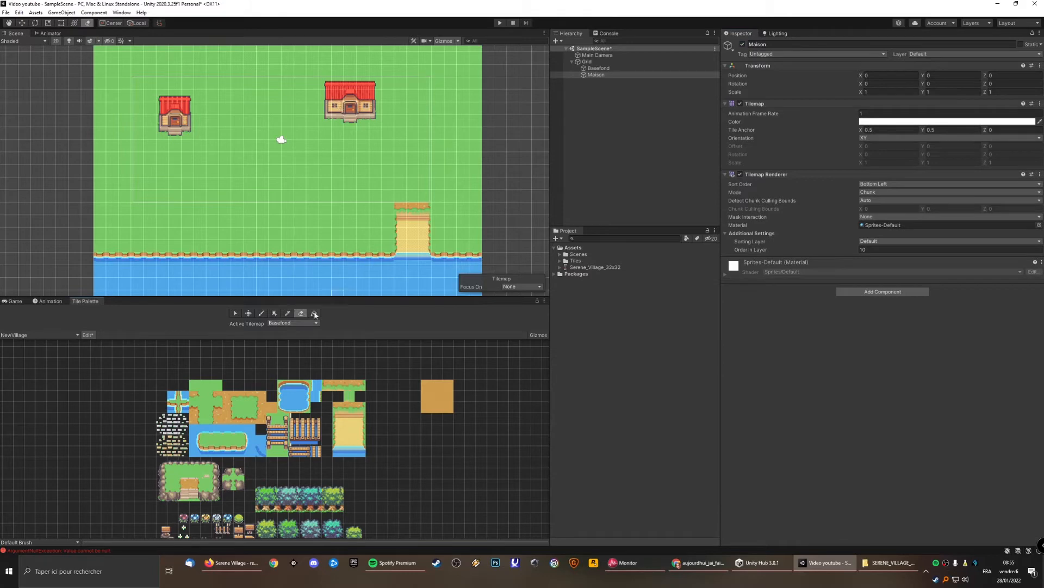
left_click(294, 322)
left_click(288, 341)
mouse_move(343, 111)
left_mouse_down()
mouse_move(361, 101)
mouse_move(358, 81)
left_mouse_up()
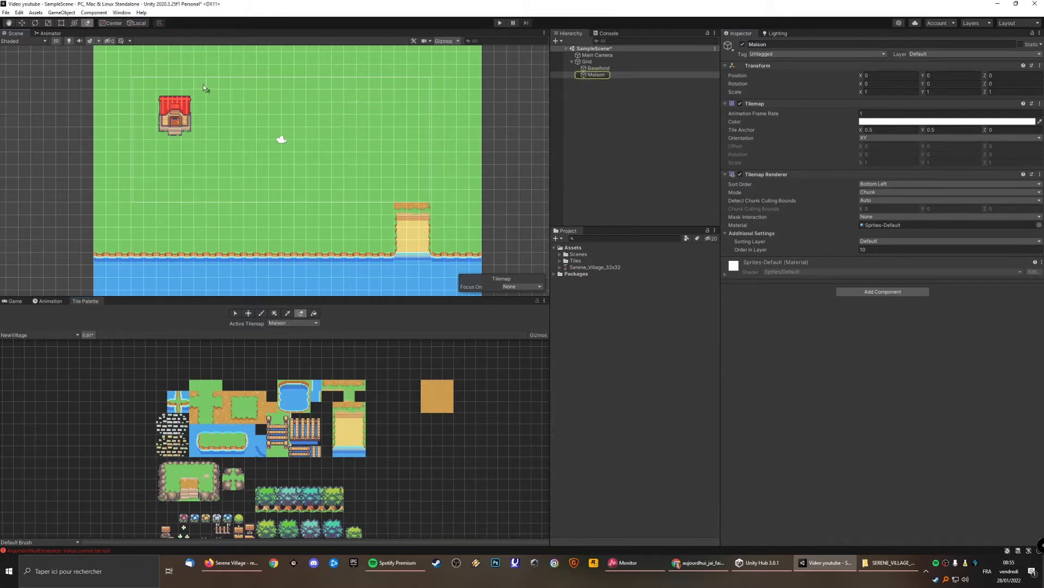
mouse_move(204, 84)
left_mouse_down()
mouse_move(146, 132)
mouse_move(180, 120)
left_mouse_up()
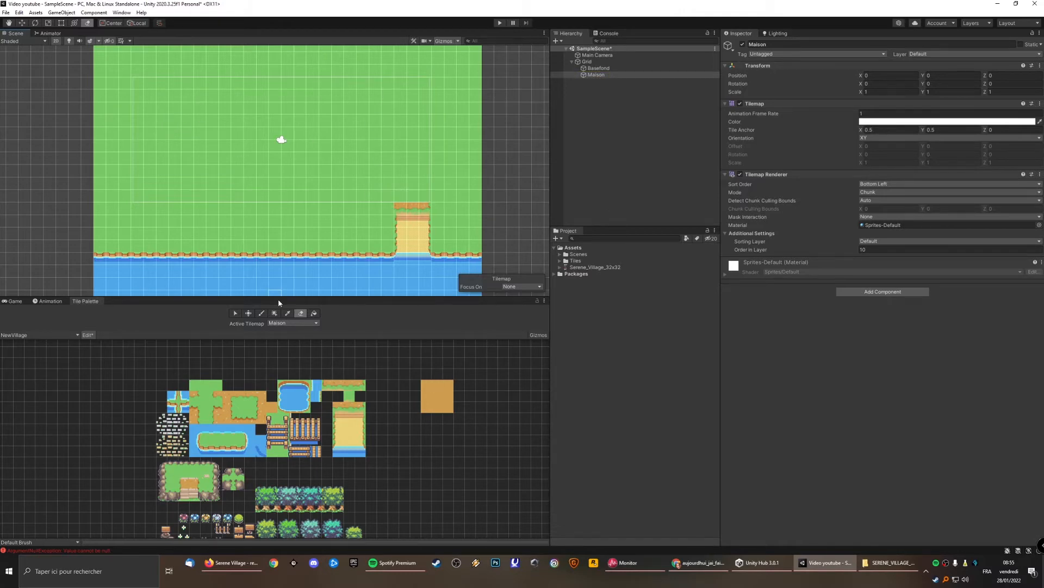
Paint a plain dirt path three tiles wide and about ten tiles long running up from the beach block.
left_click(261, 313)
left_click(436, 394)
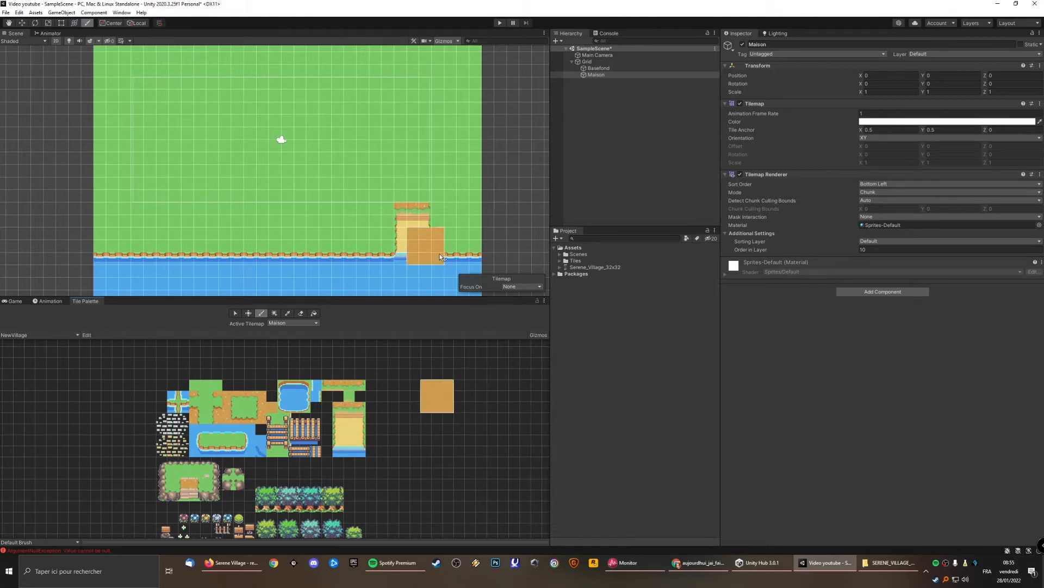
left_click_drag(423, 195, 423, 119)
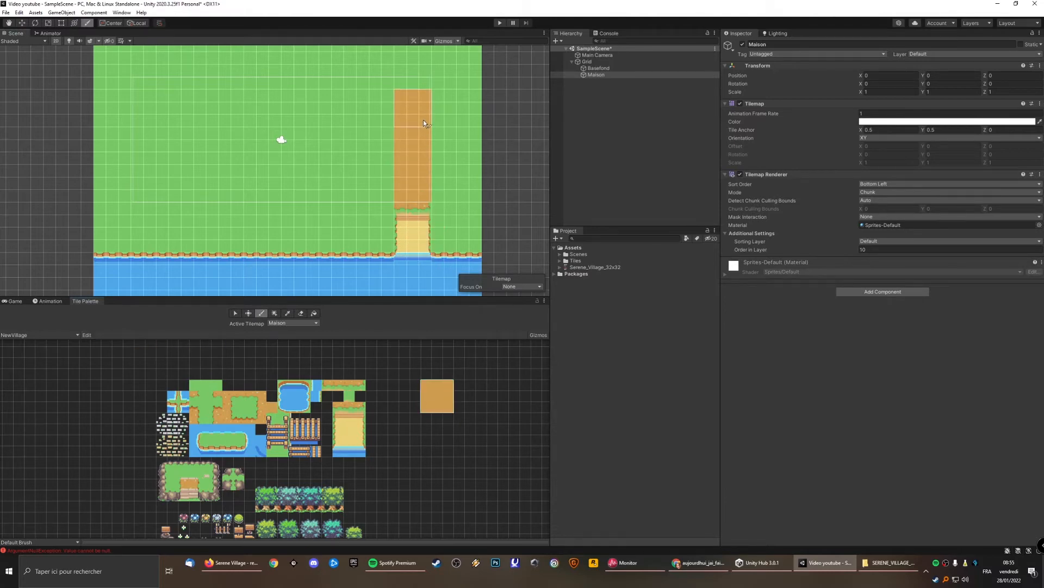
Replace the dirt path's outer columns with grass-edged dirt tiles along both long sides.
left_click(361, 435)
left_click(231, 418)
left_click_drag(426, 197, 426, 111)
left_click(261, 406)
Create another rectangular tilemap under the Grid and name it ObjetNonTraversable.
left_click(61, 12)
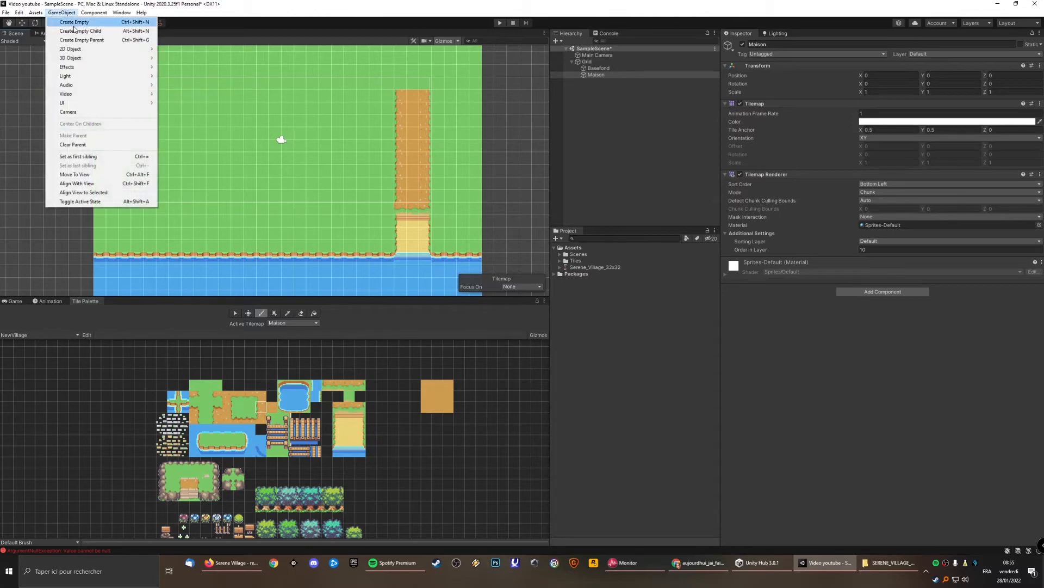
mouse_move(86, 48)
mouse_move(178, 78)
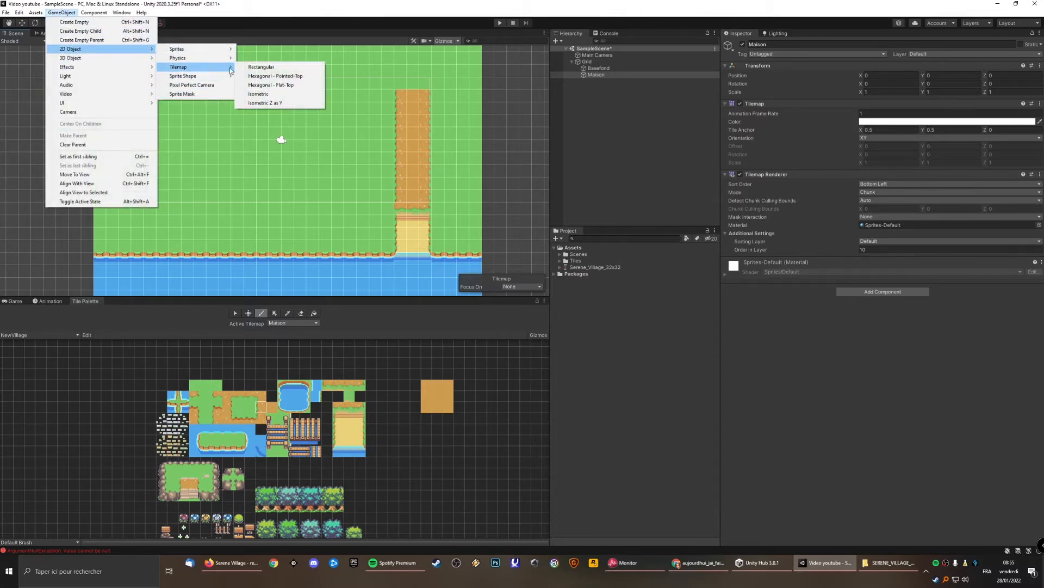
left_click(261, 67)
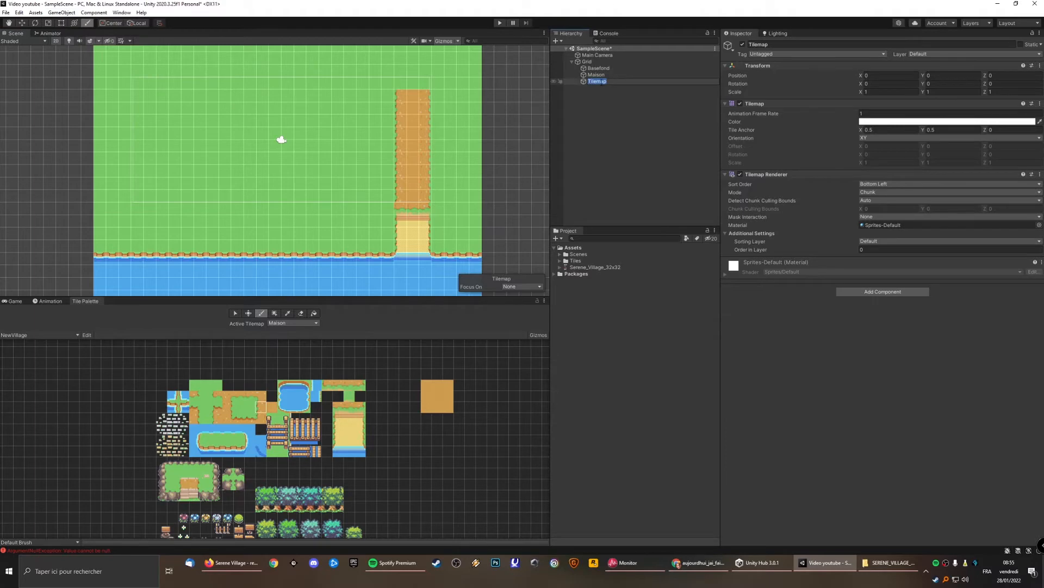
type("Maison")
left_click(637, 128)
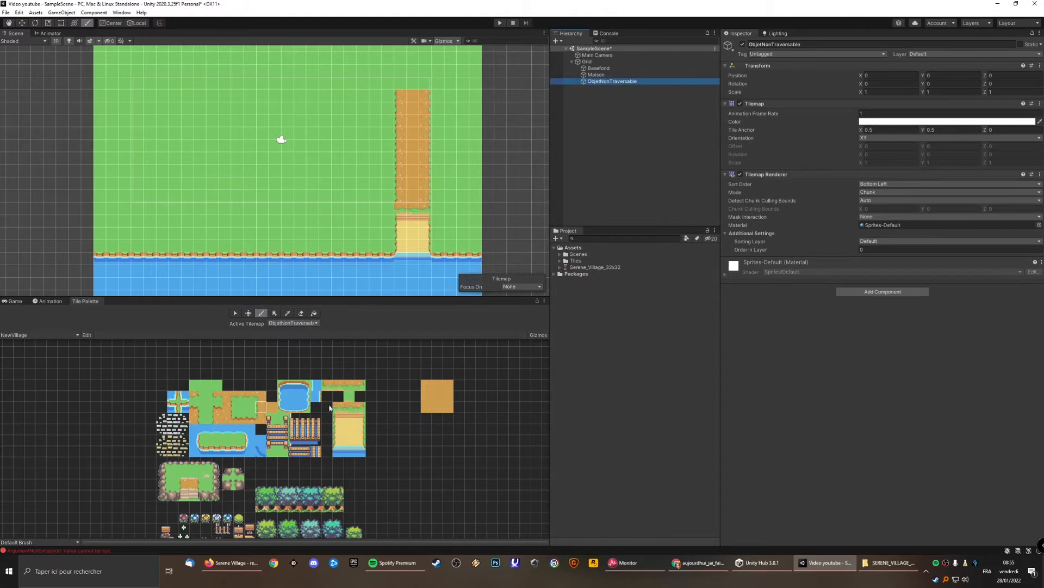
Pick the gabled red-roofed house in the palette and set the ObjetNonTraversable tilemap's Order in Layer to 2.
scroll(430, 436, "down", 3)
middle_click_drag(403, 472, 390, 398)
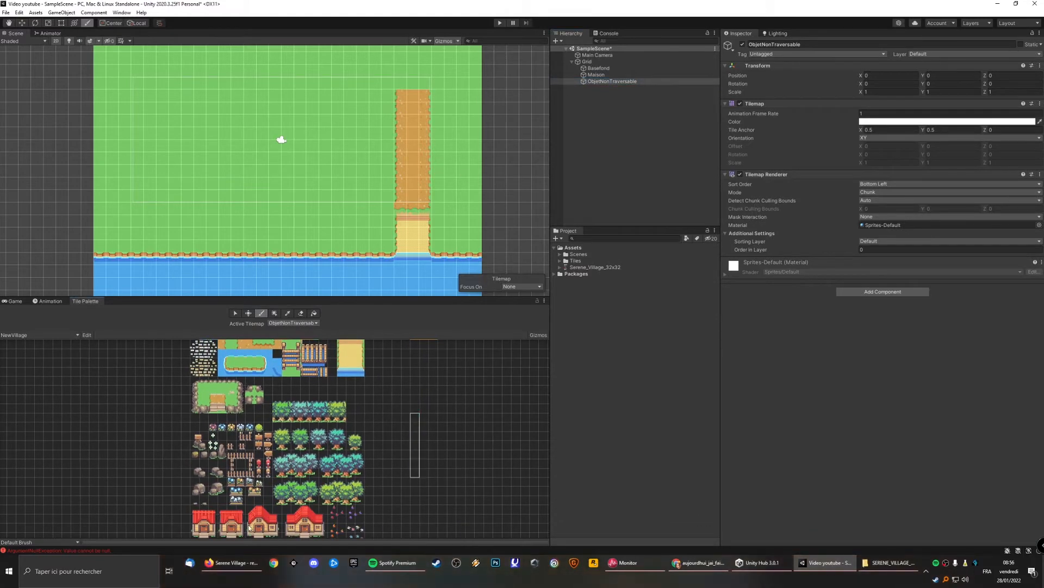
left_click_drag(248, 506, 281, 536)
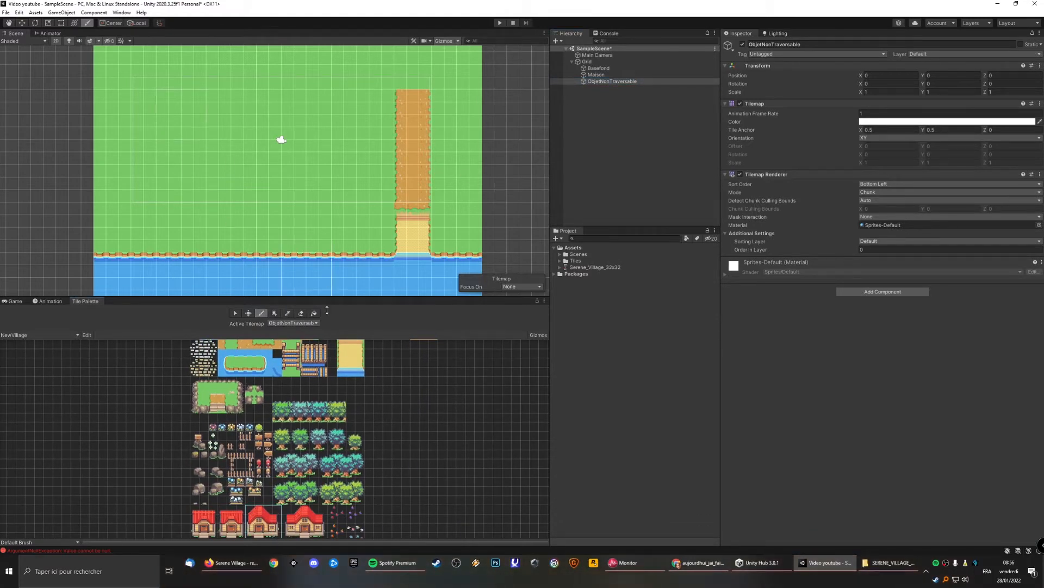
middle_click_drag(440, 448, 435, 373)
left_click(871, 251)
type("2")
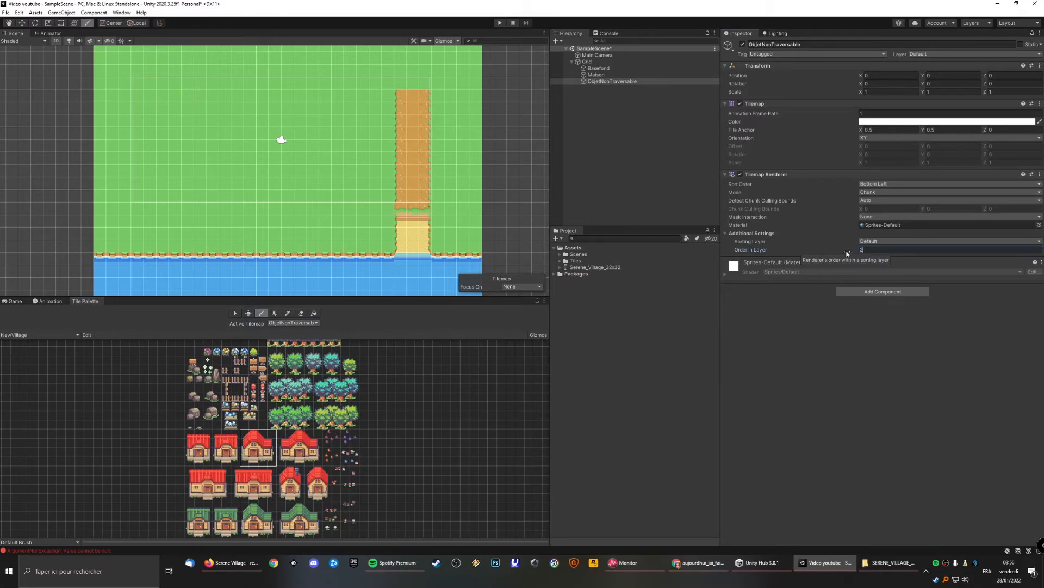
left_click(638, 165)
Paint the gabled house twice, one above the other, on the left grass area, and pick a horizontal fence piece.
left_click(209, 114)
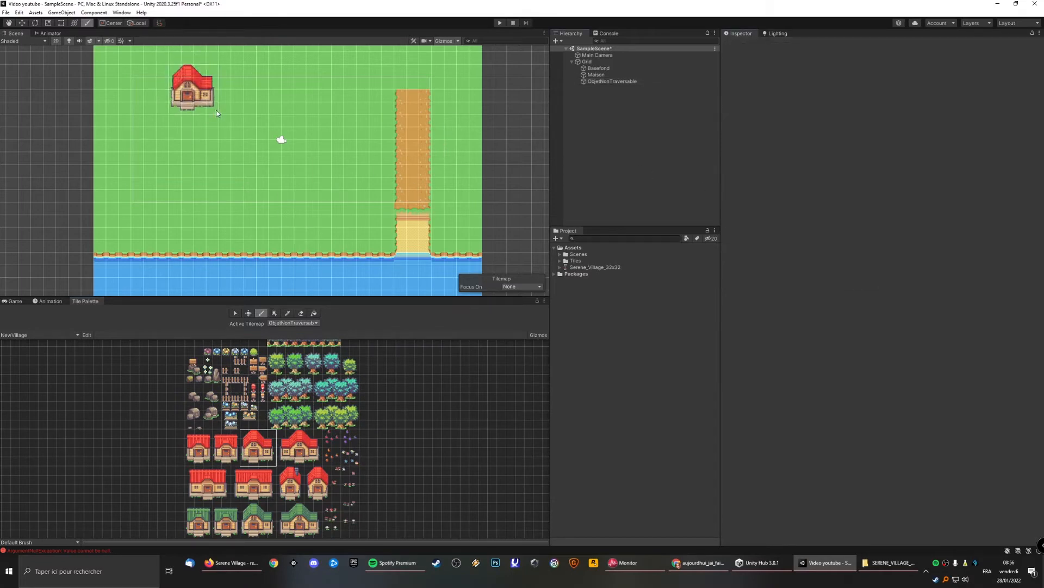
left_click(260, 176)
left_click(217, 179)
mouse_move(383, 442)
middle_mouse_down()
mouse_move(399, 387)
mouse_move(416, 436)
middle_mouse_up()
left_click(264, 392)
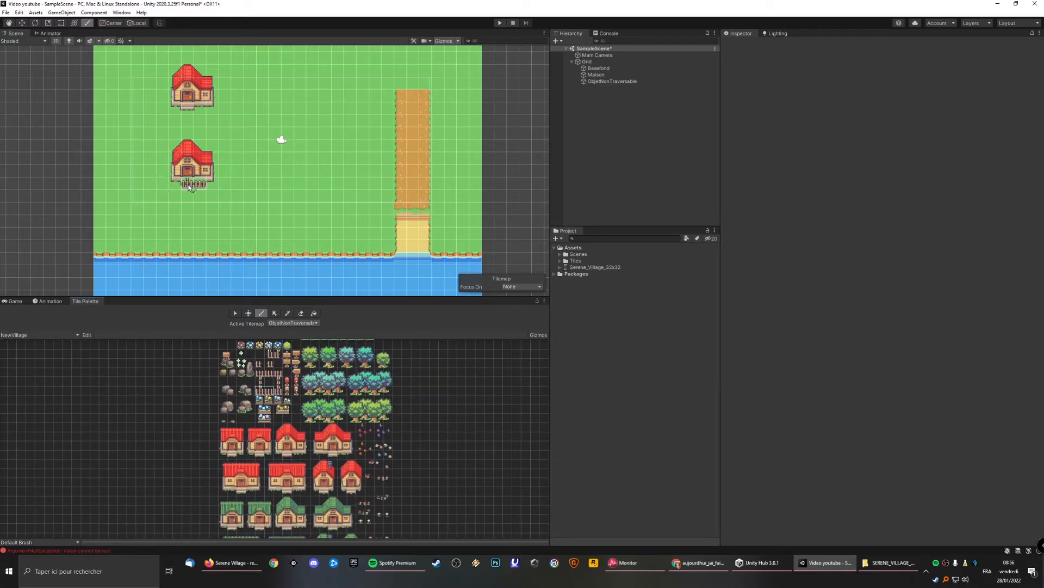
Create a new rectangular tilemap and name it DecoNonTraversable.
left_click(60, 13)
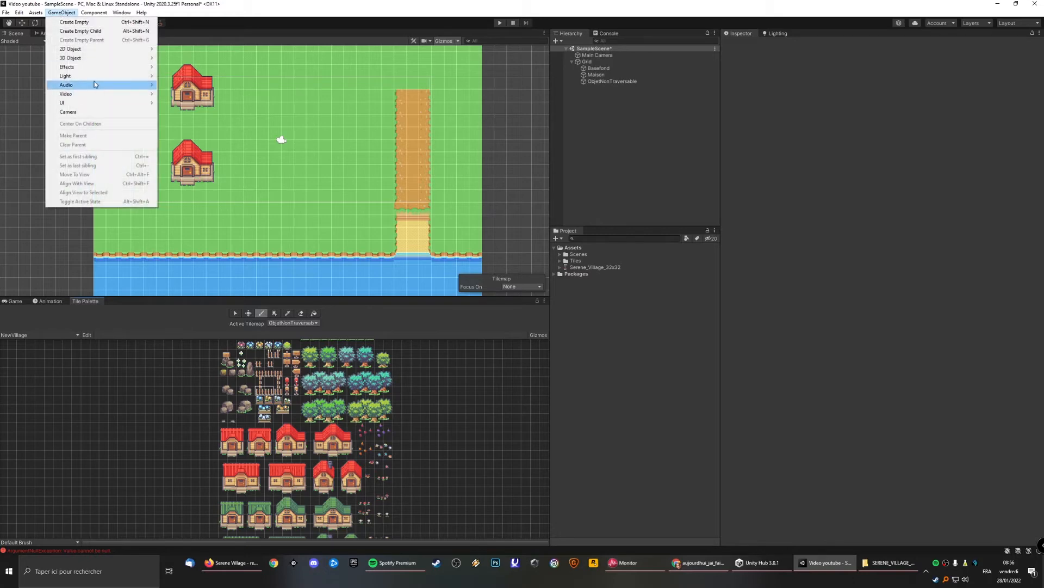
mouse_move(75, 49)
mouse_move(189, 68)
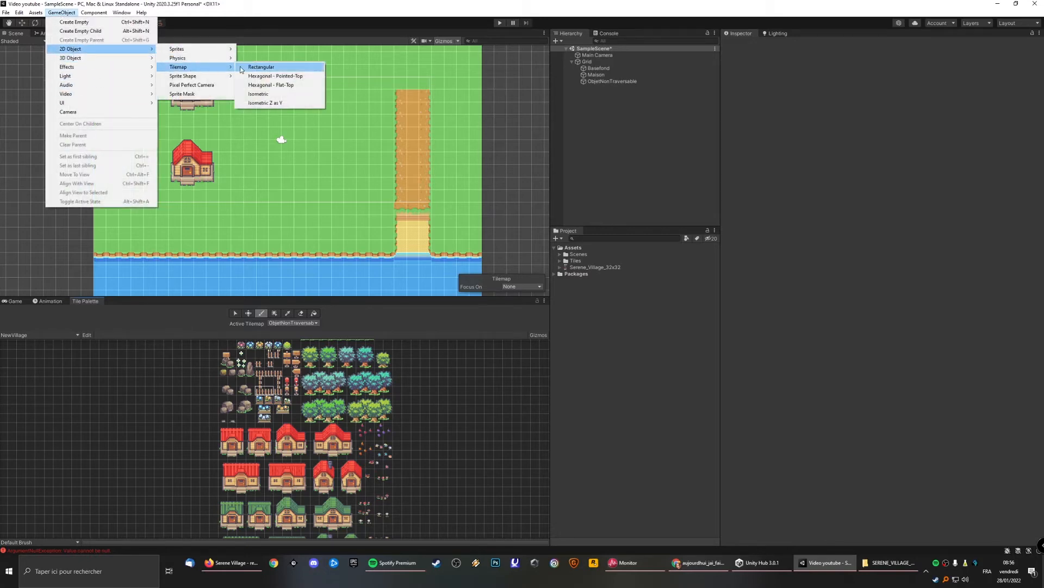
left_click(262, 67)
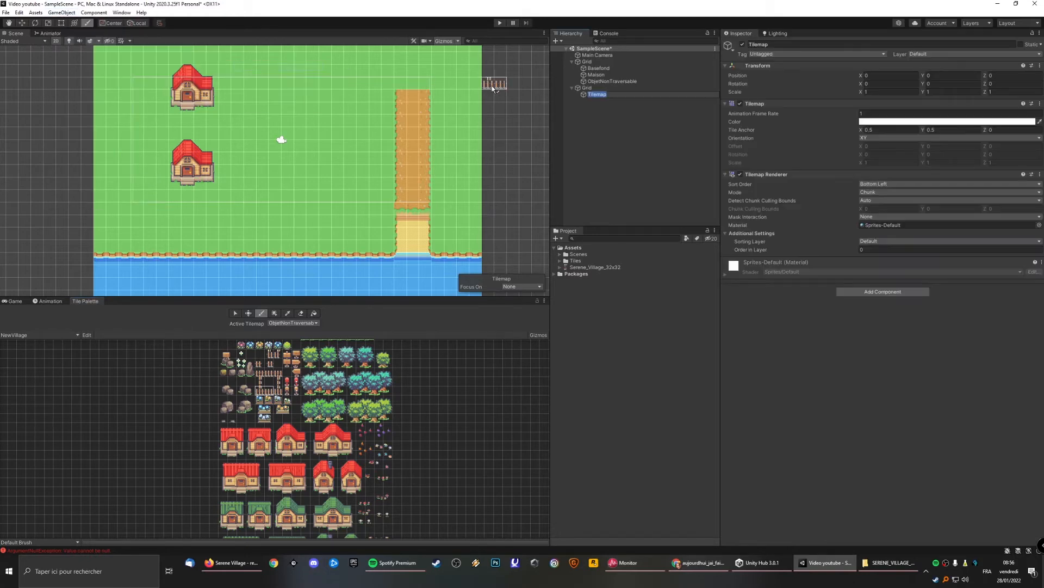
left_click(612, 93)
type("D")
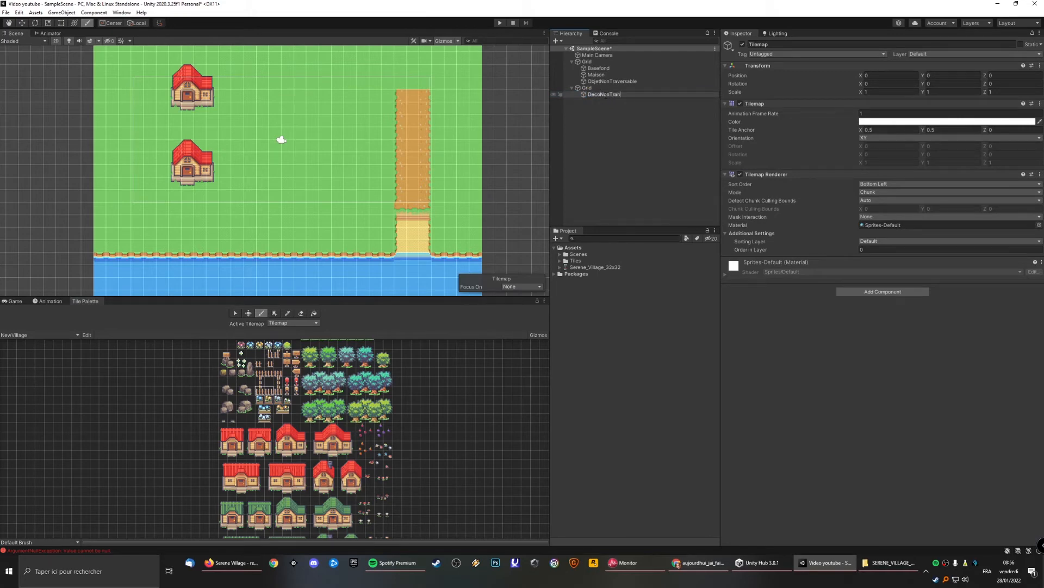
type("ecoNonTraversalble")
key("Return")
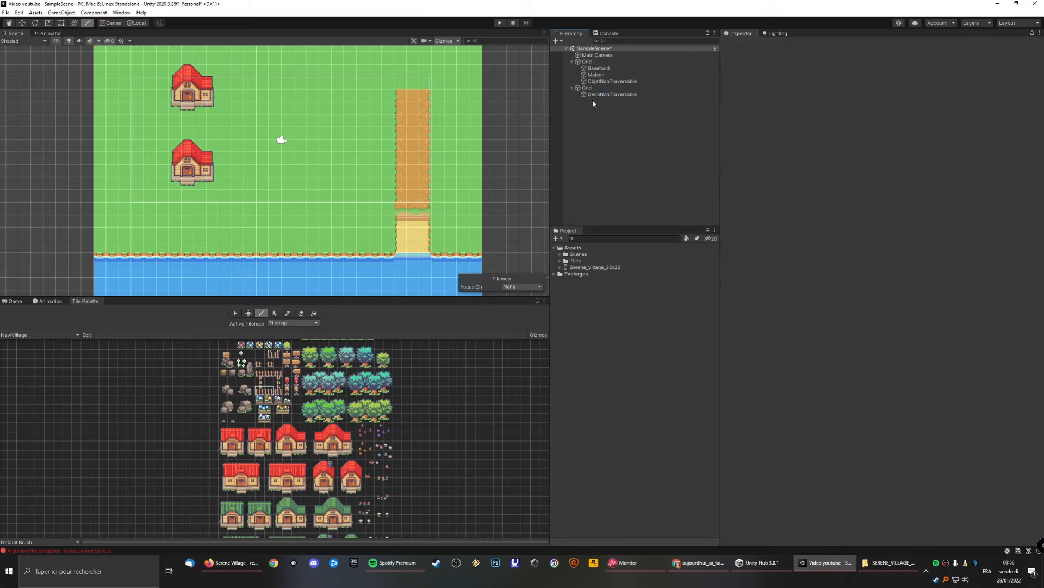
Move the DecoNonTraversable tilemap under the first Grid and set its Order in Layer to 50.
left_click_drag(607, 95, 590, 62)
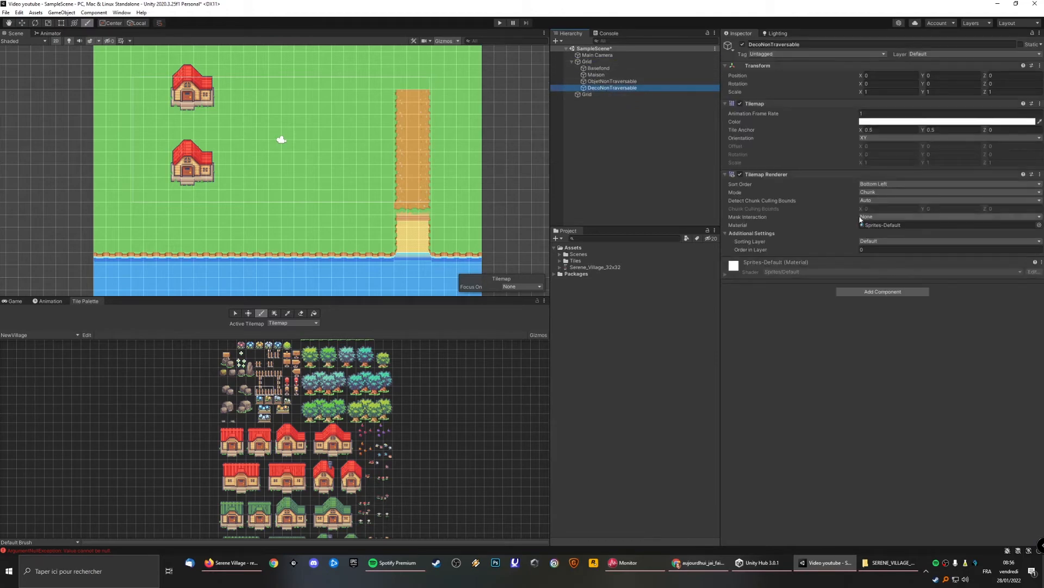
left_click(637, 107)
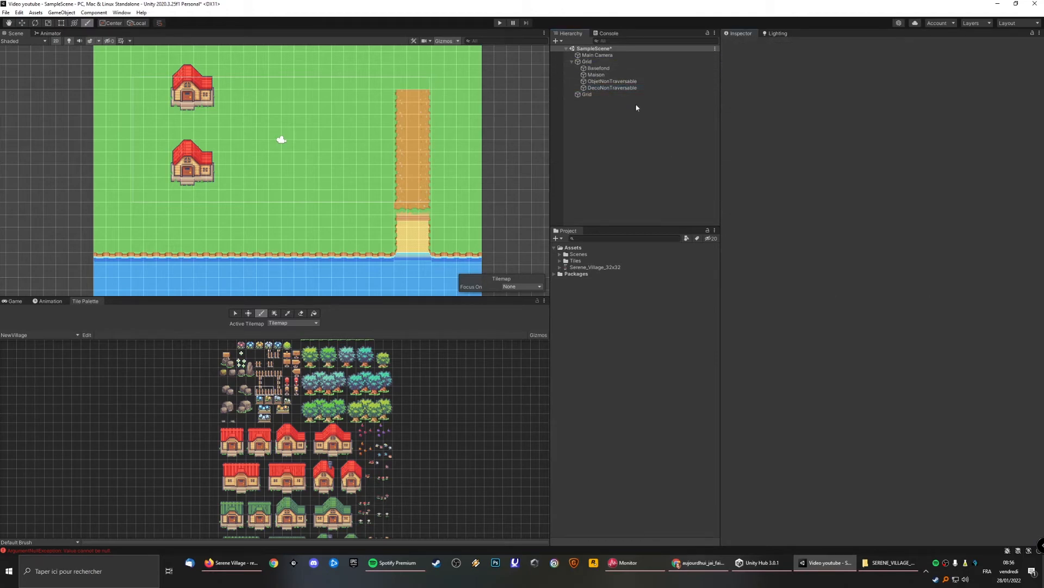
left_click(615, 88)
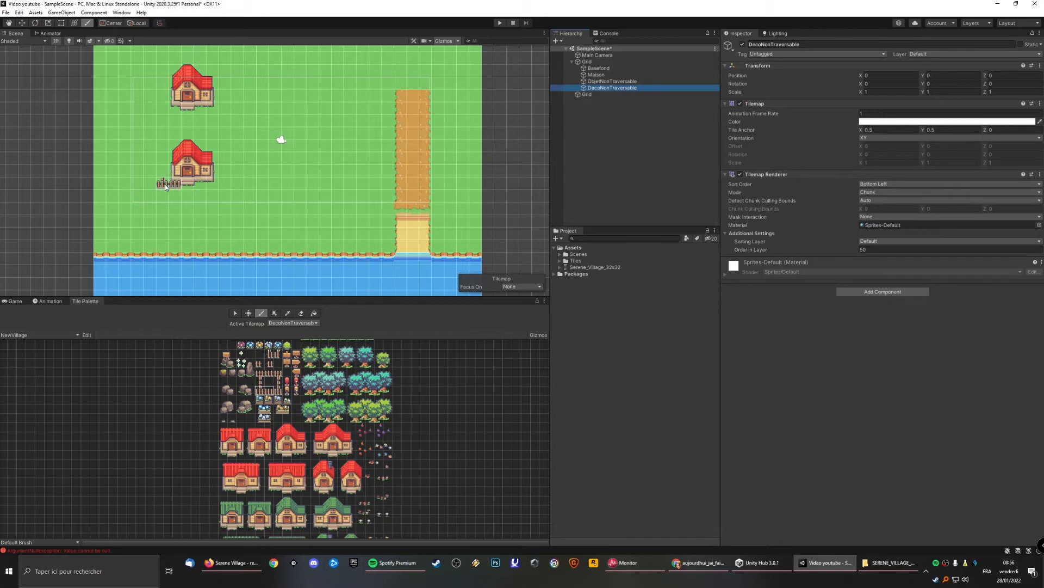
Paint a horizontal fence along the front of the lower house and a vertical fence up its left side on DecoNonTraversable.
left_click(166, 187)
left_click(260, 381)
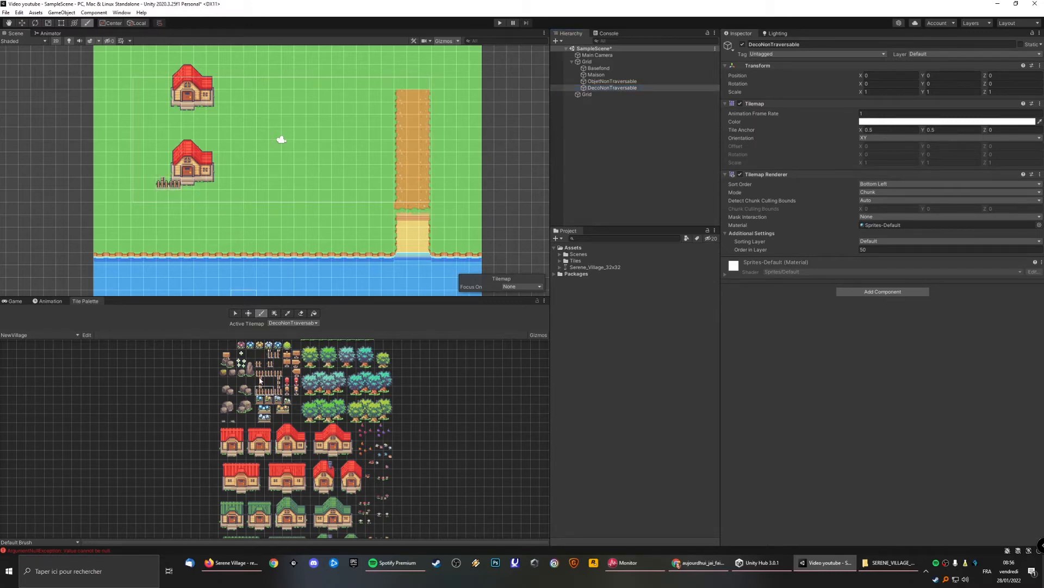
left_click_drag(163, 178, 163, 158)
left_click_drag(282, 395, 258, 375)
left_click(211, 184)
left_click(664, 193)
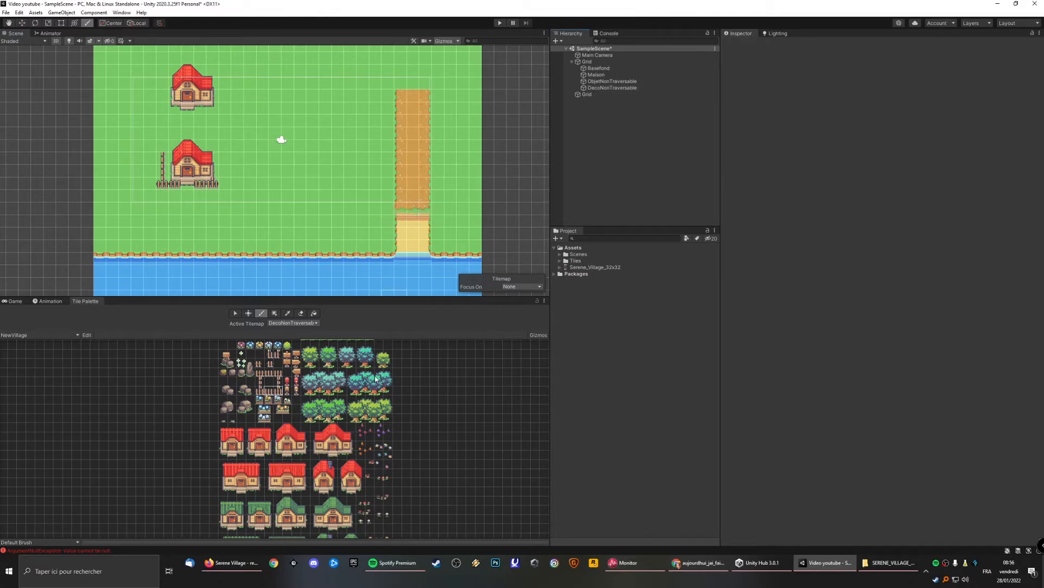
Look over the palette's ground, tree and house tiles and check the Maison and Basefond tilemaps.
scroll(359, 429, "up", 5)
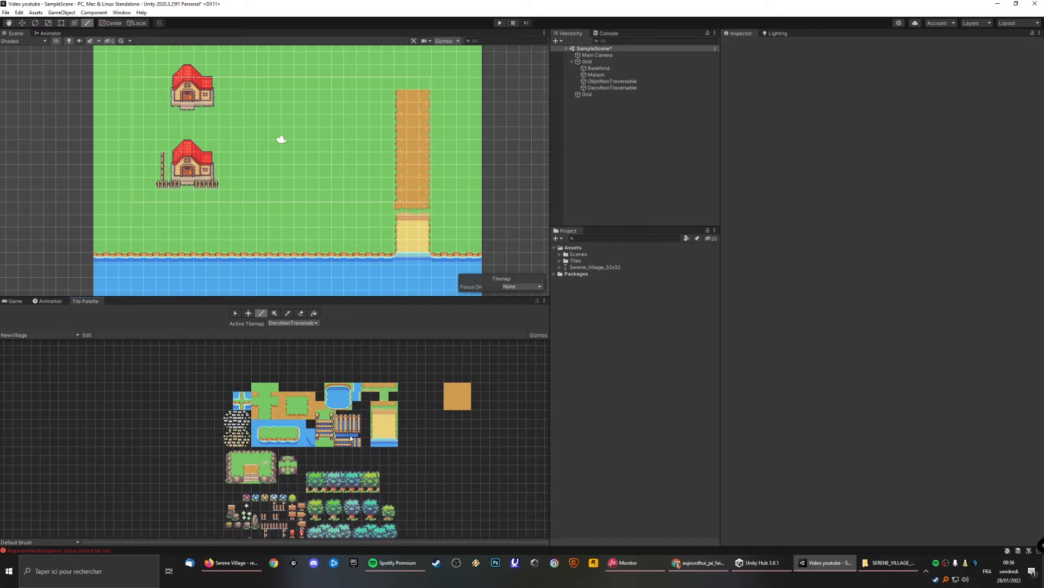
scroll(351, 438, "down", 6)
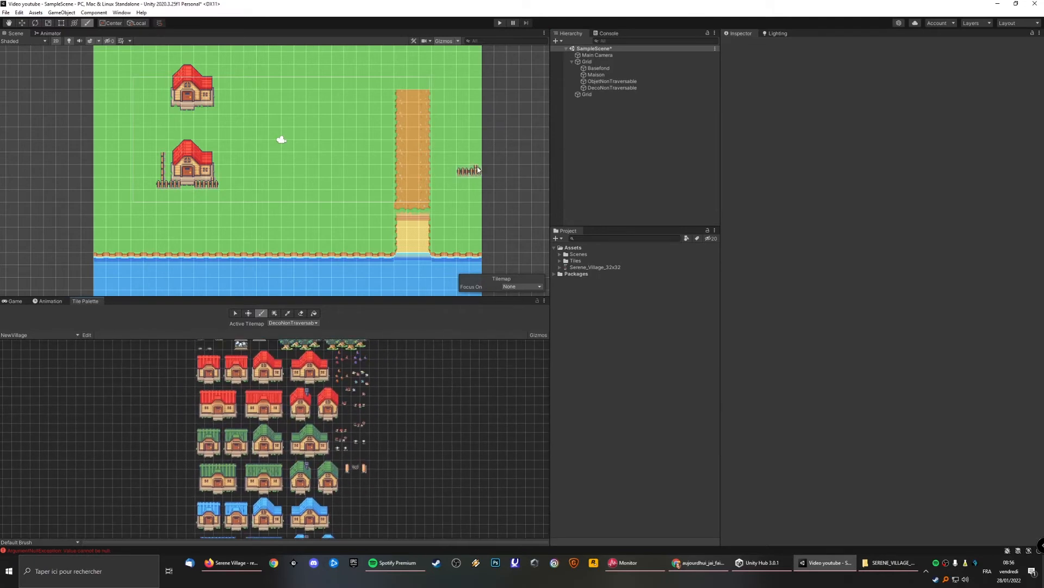
left_click(597, 76)
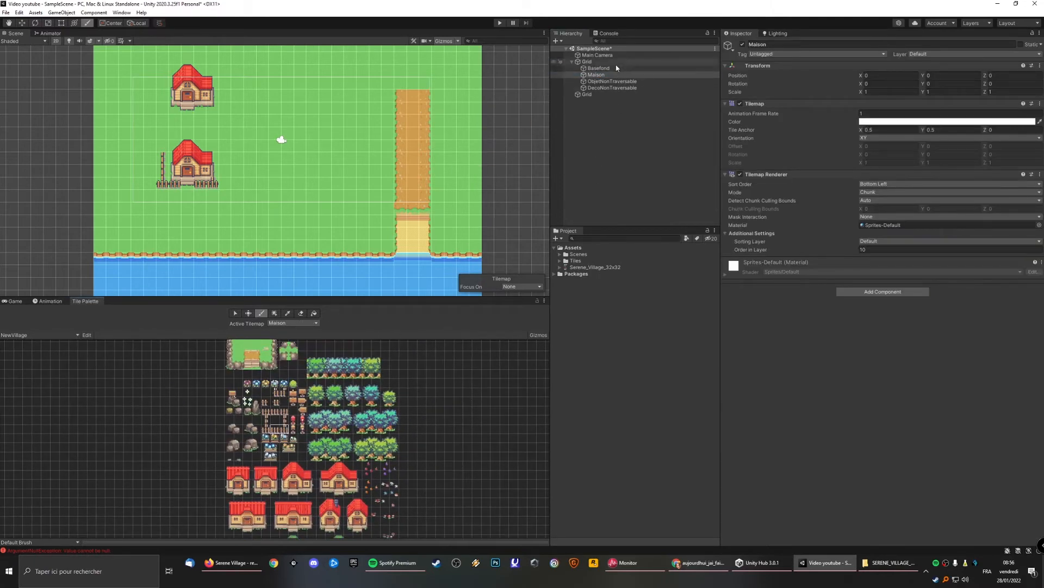
left_click(598, 68)
middle_click_drag(411, 488, 430, 359)
middle_click_drag(431, 459, 429, 484)
middle_click_drag(439, 371, 441, 512)
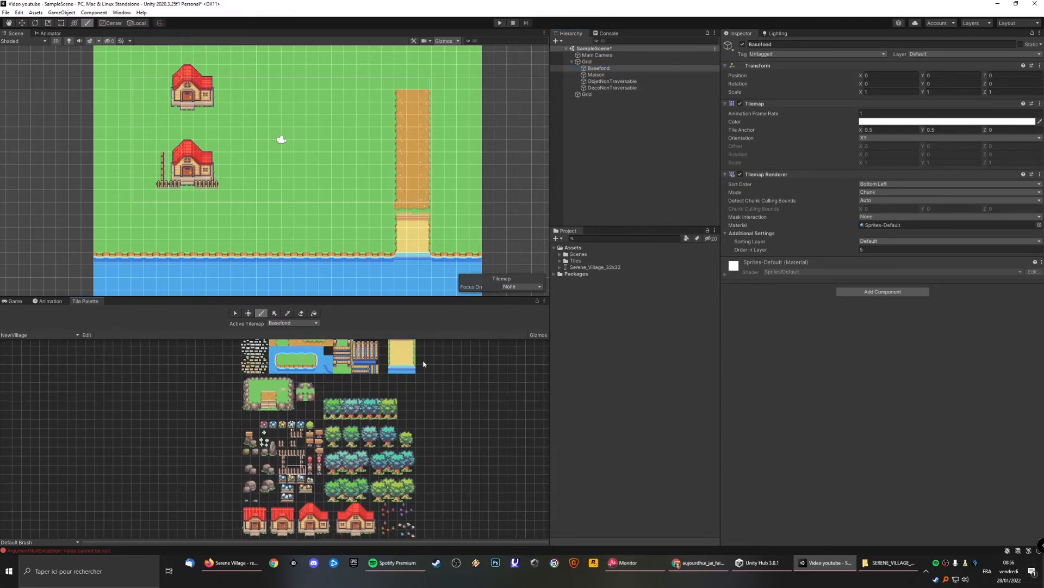
left_click(599, 338)
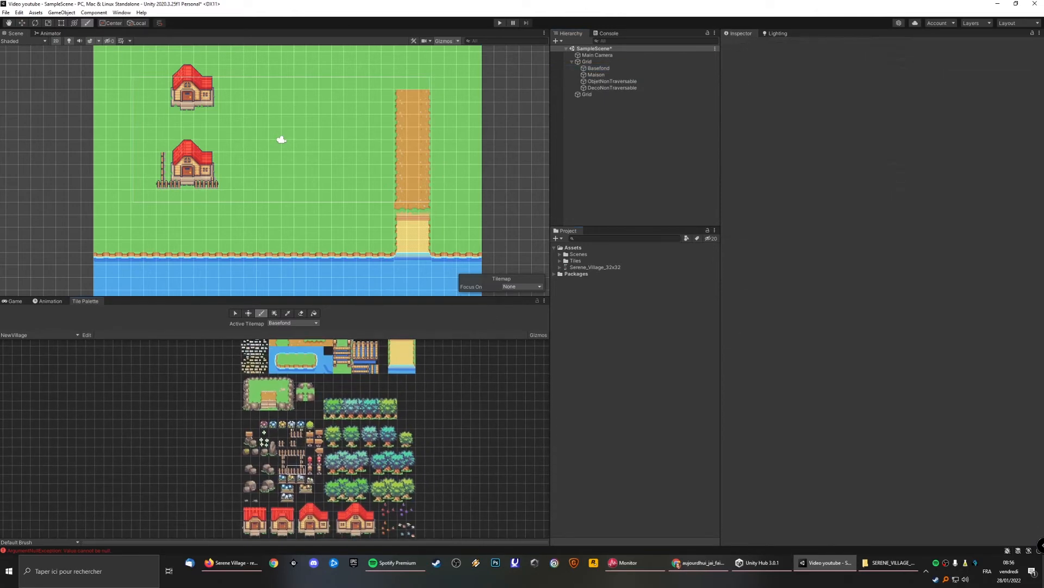
Switch to the browser, search itch.io for pipoya and open the PIPOYA FREE RPG Character Sprites 32x32 page.
left_click(231, 562)
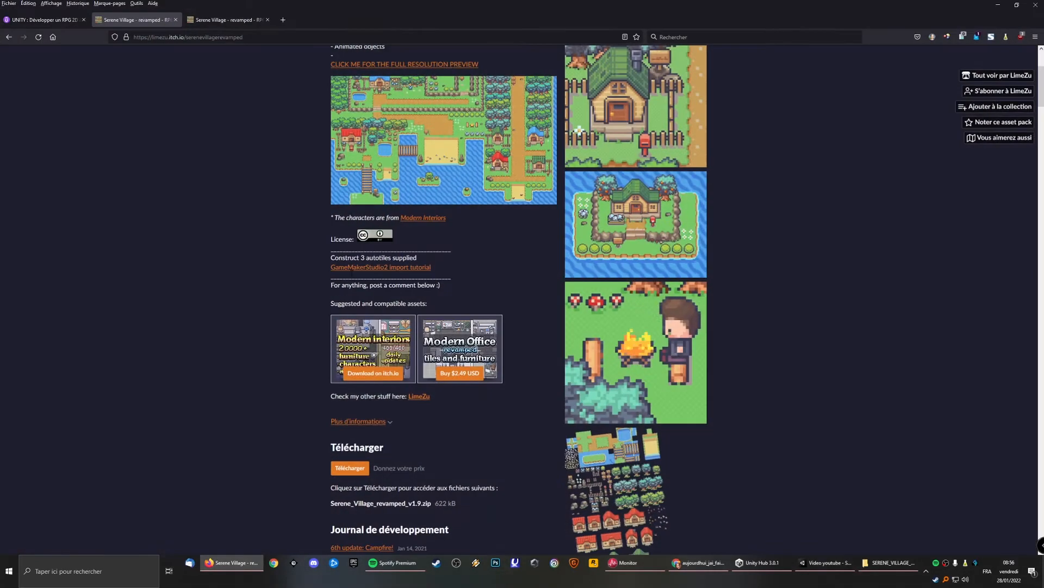
left_click(9, 37)
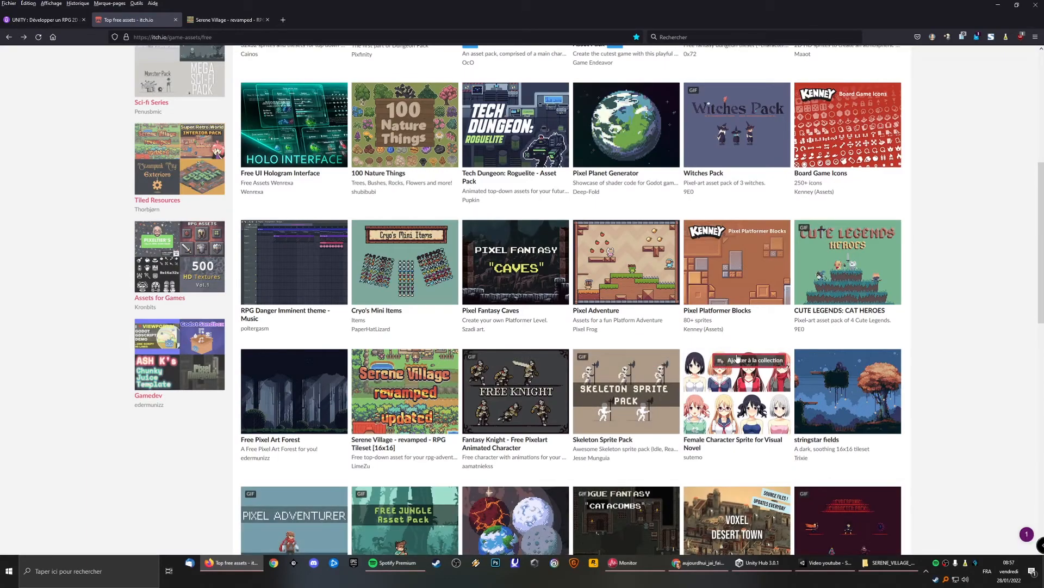
scroll(549, 373, "down", 10)
scroll(592, 354, "up", 15)
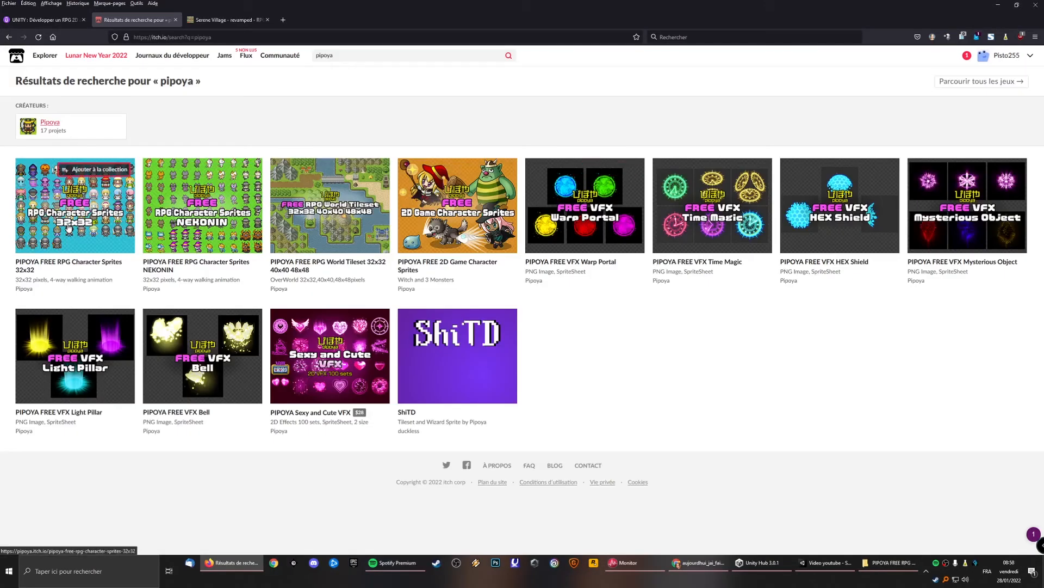
left_click(113, 225)
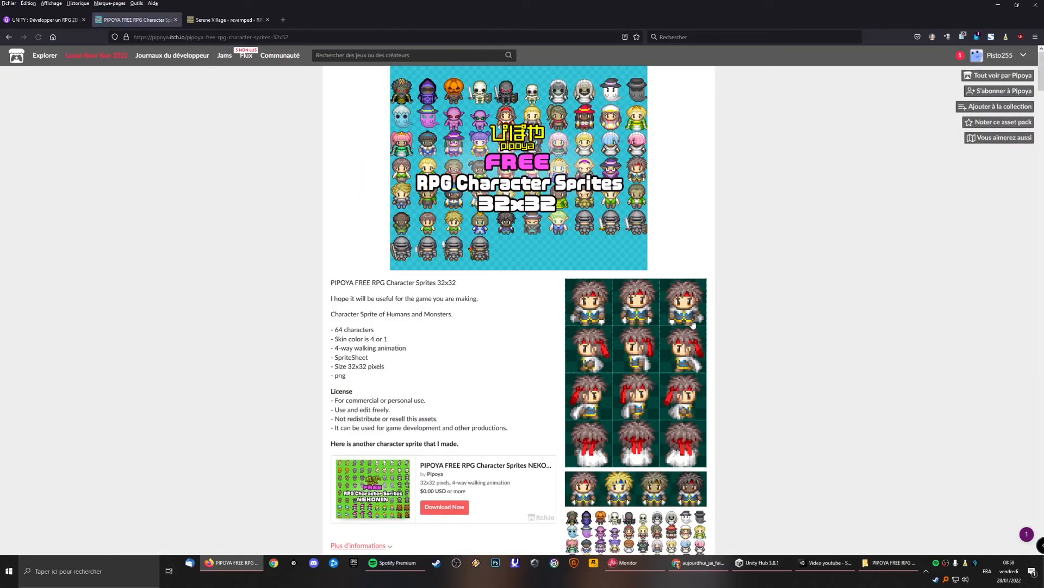
Open the Male folder of the downloaded PIPOYA character sprites in the file explorer and preview Male 06-4.png.
left_click(892, 563)
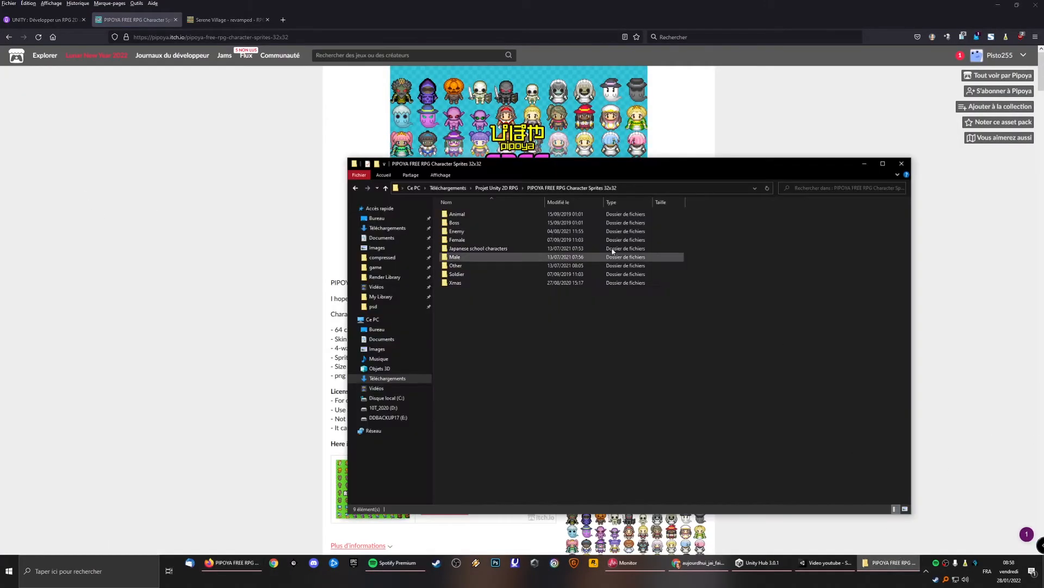
double_click(557, 257)
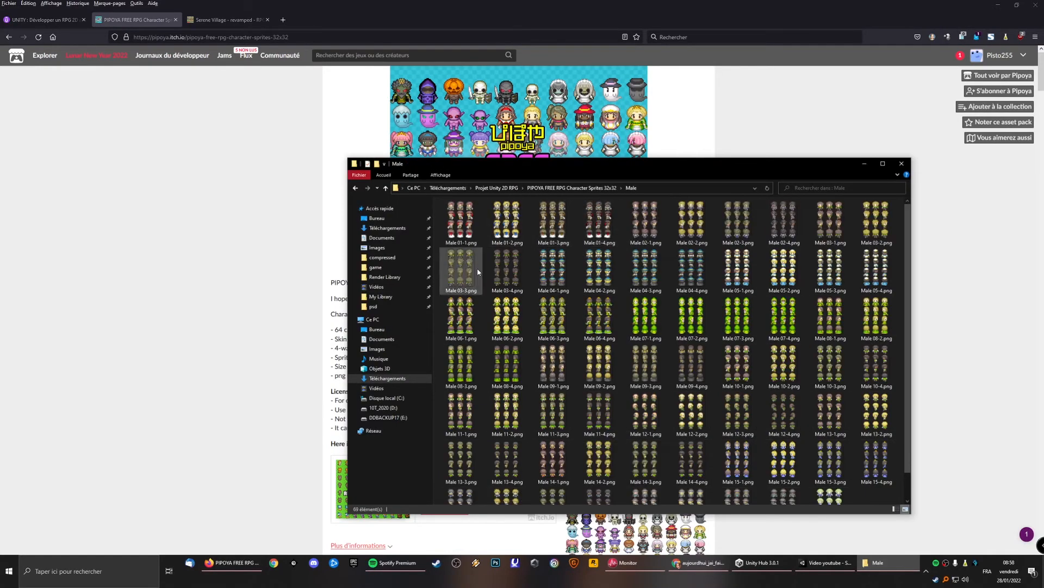
double_click(608, 310)
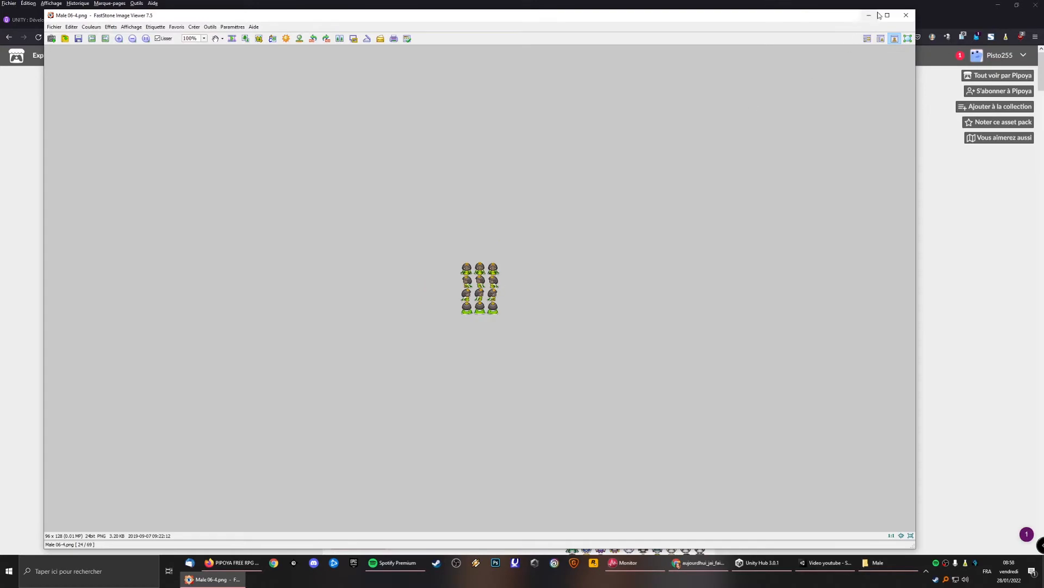
left_click(905, 15)
Return to Unity with the Male folder alongside and import Male 09-2.png into the project's Assets.
left_click(999, 5)
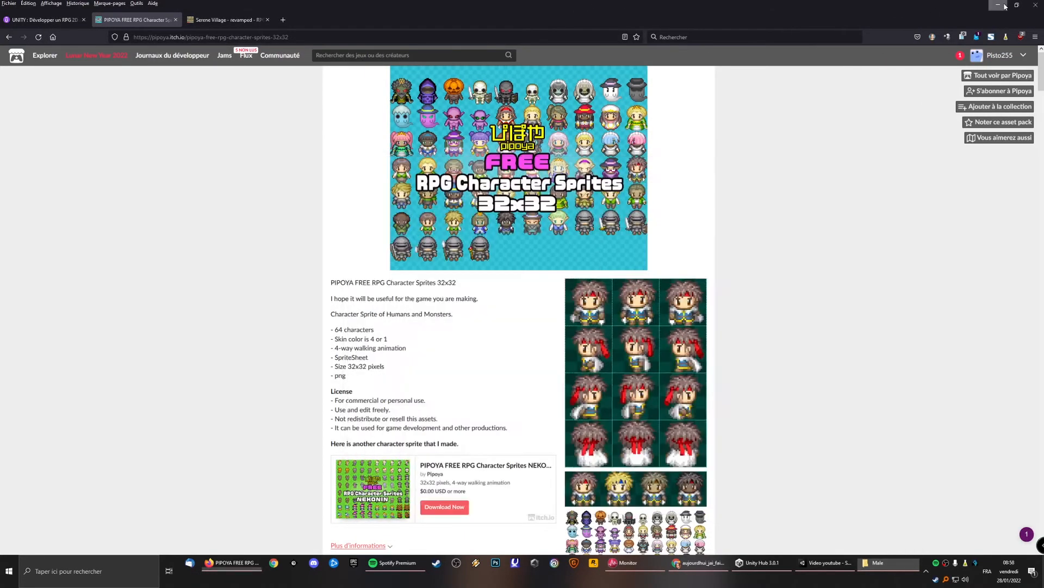
left_click_drag(537, 165, 194, 55)
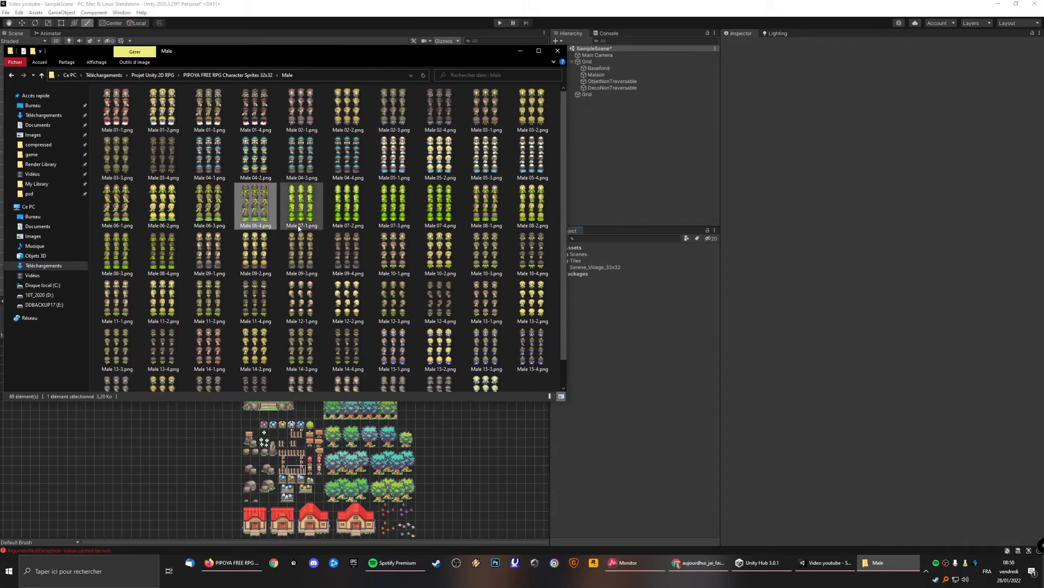
left_click_drag(255, 253, 610, 320)
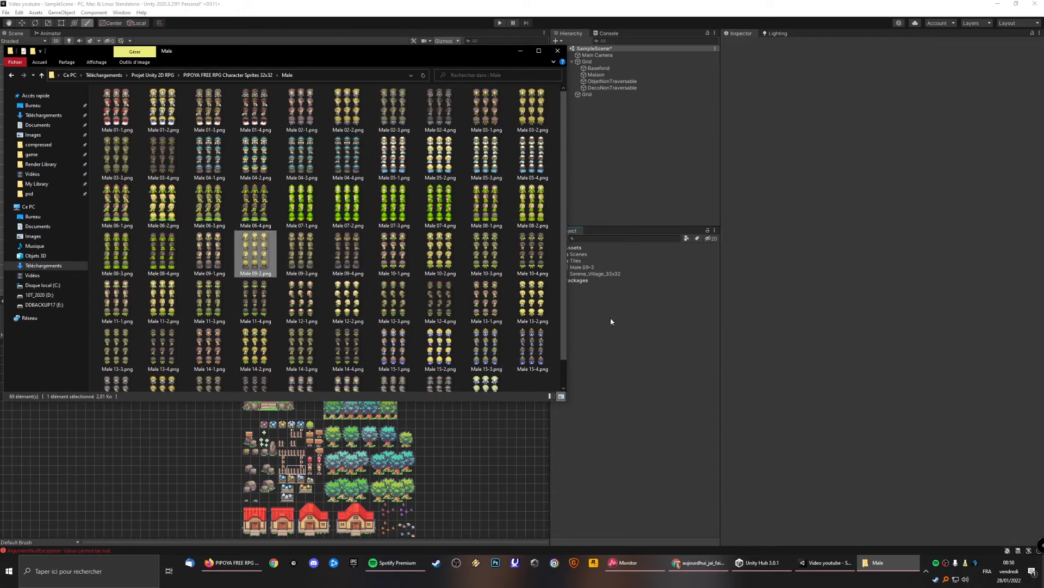
Set the Male 09-2 texture to no compression, Point (no filter), Multiple sprite mode and 32 pixels per unit.
left_click(584, 264)
left_click(585, 268)
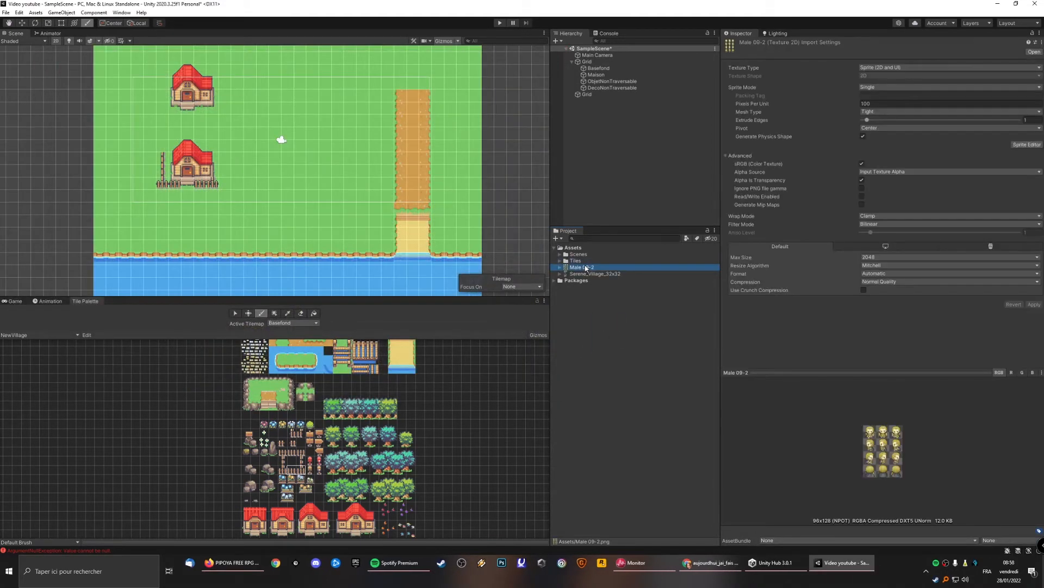
left_click(878, 283)
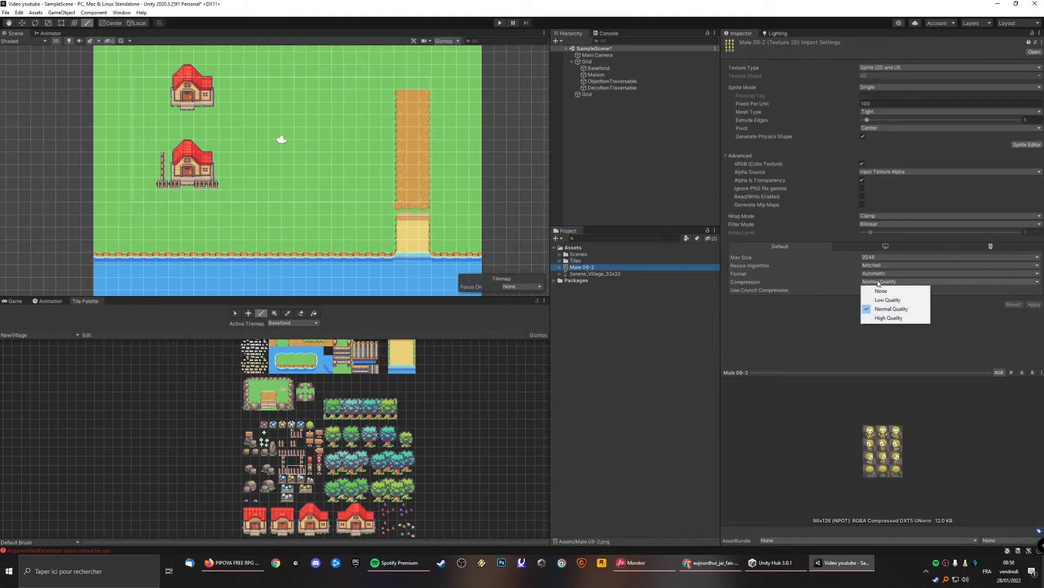
left_click(876, 288)
left_click(876, 224)
left_click(876, 235)
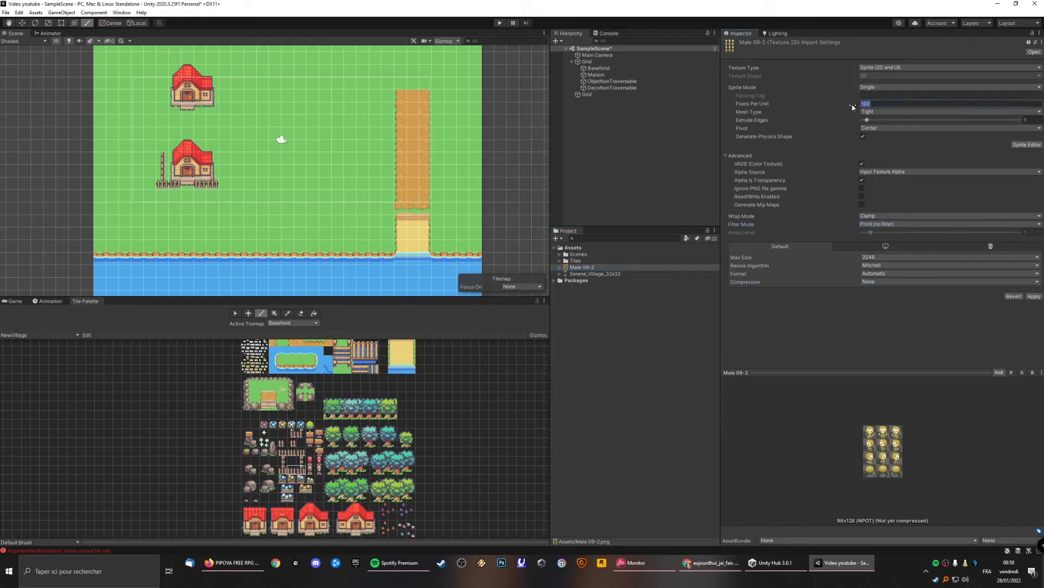
left_click(867, 88)
left_click(871, 103)
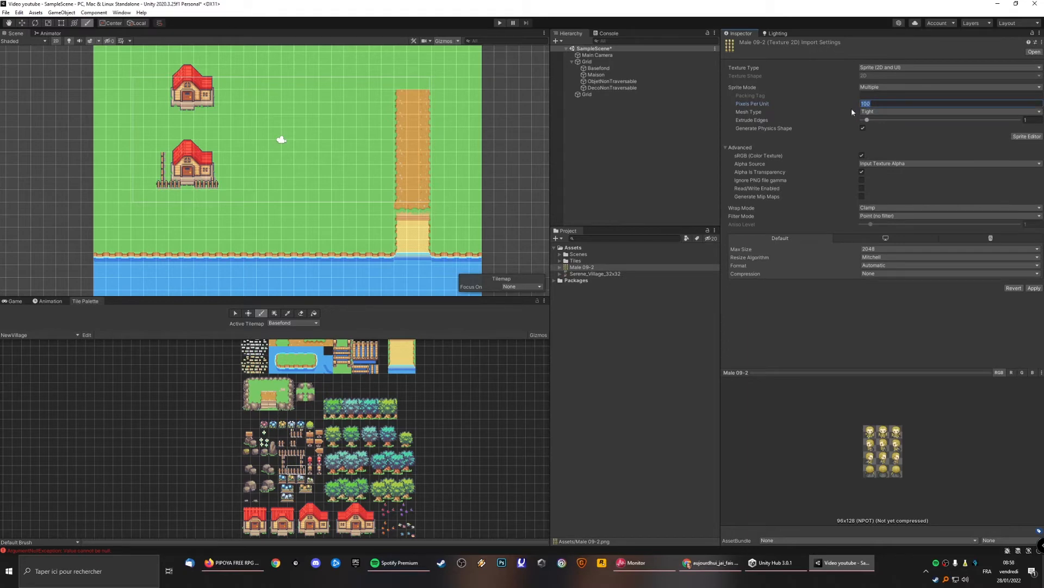
type("32")
Slice the Male 09-2 sheet in the Sprite Editor by 32 x 32 cell size and apply the slices.
left_click(1032, 137)
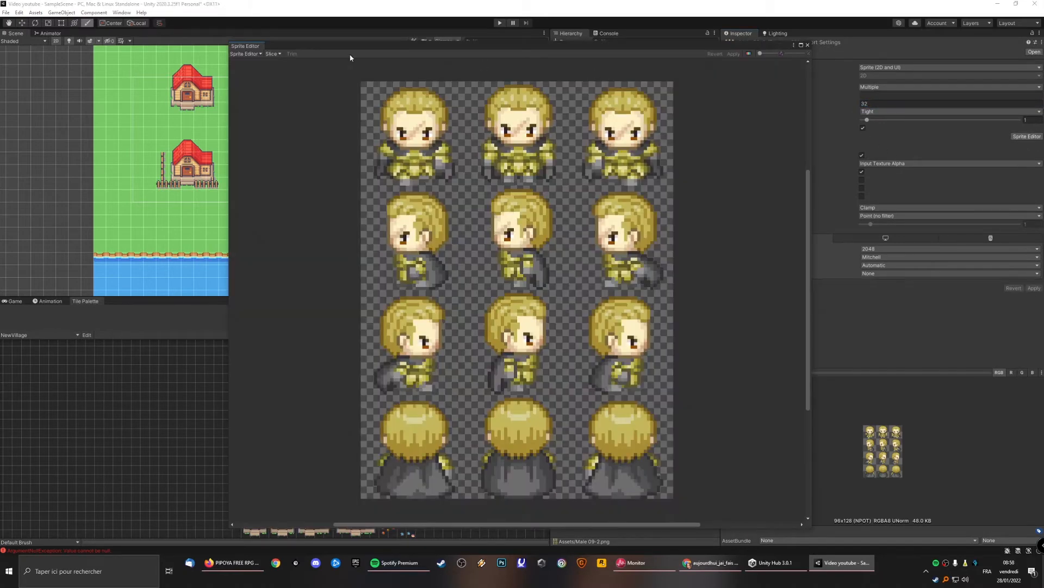
left_click(272, 53)
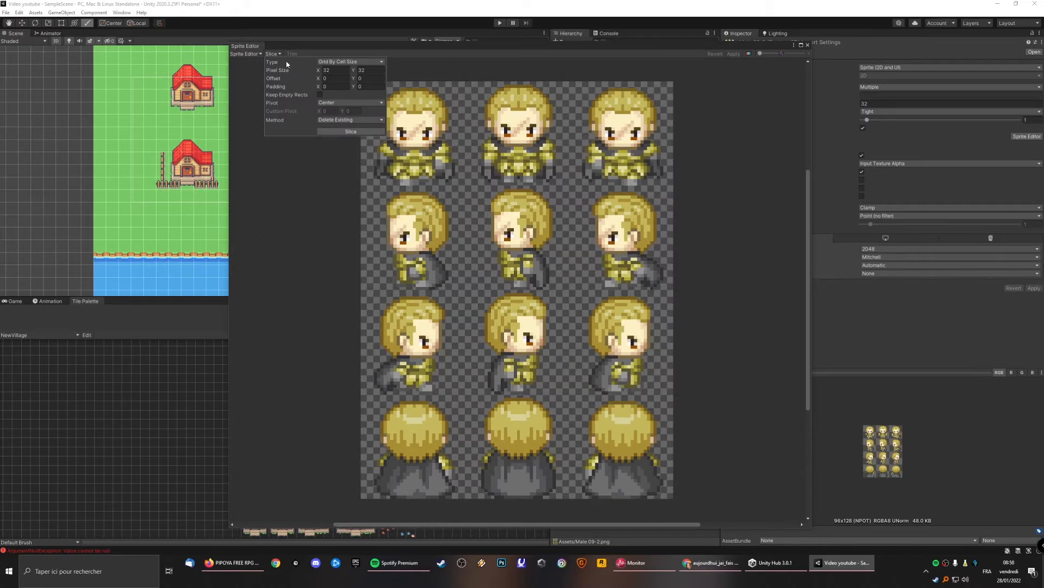
left_click(351, 131)
left_click(733, 54)
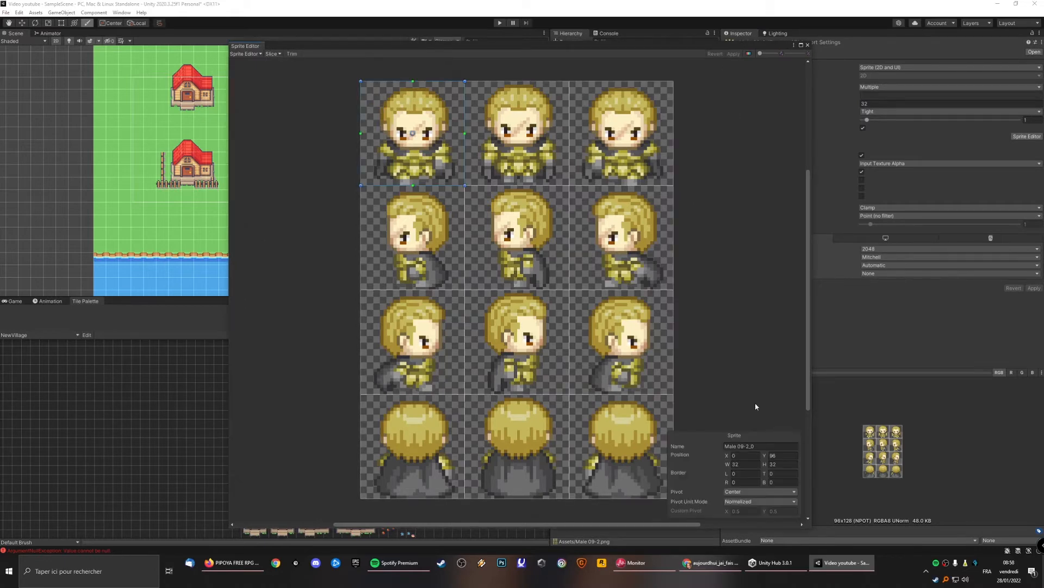
left_click(809, 43)
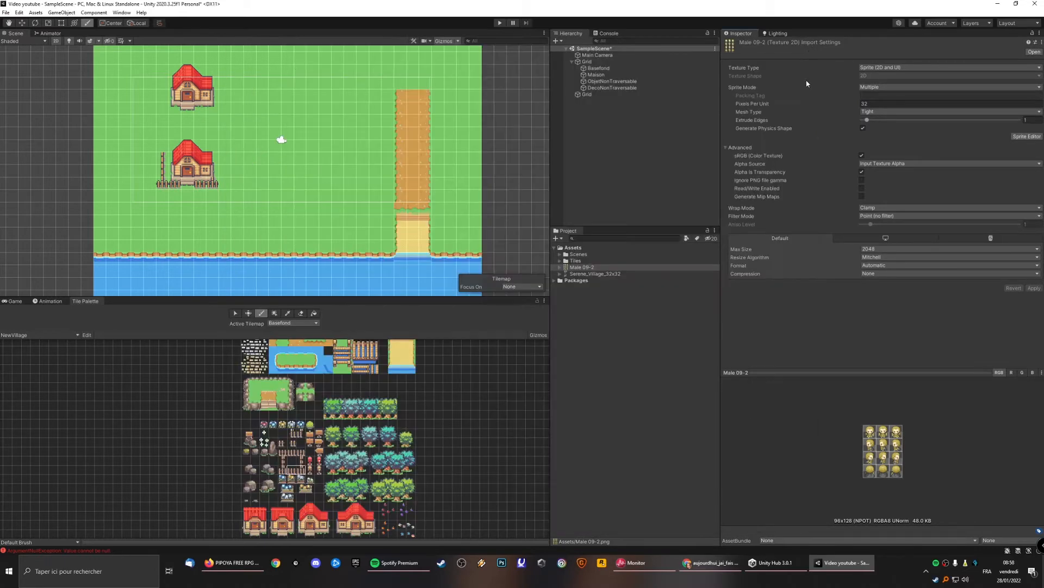
Place the Male 09-2_0 sprite in the scene on the sand below the dirt path.
left_click(559, 268)
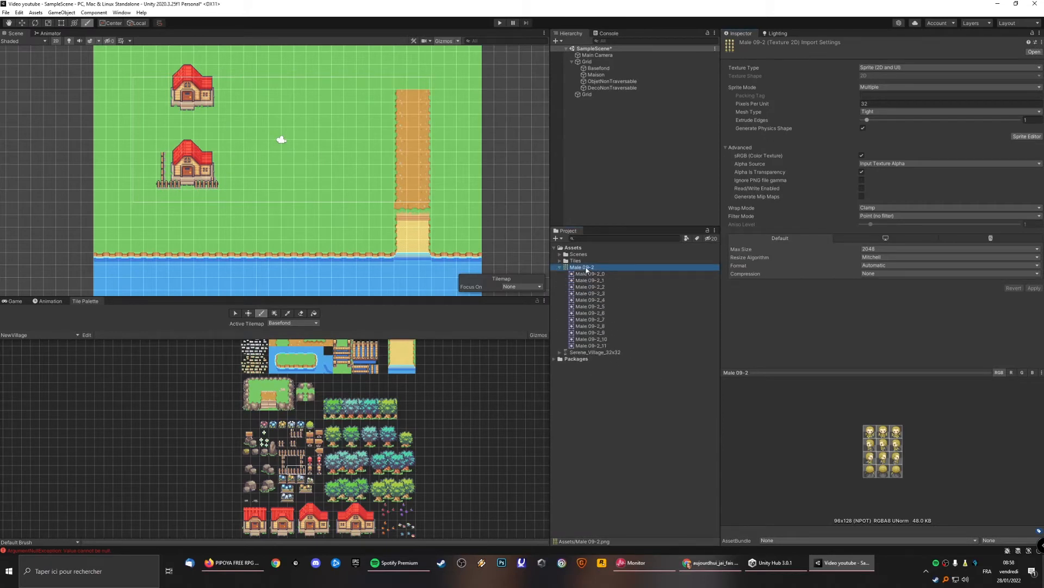
left_click(589, 275)
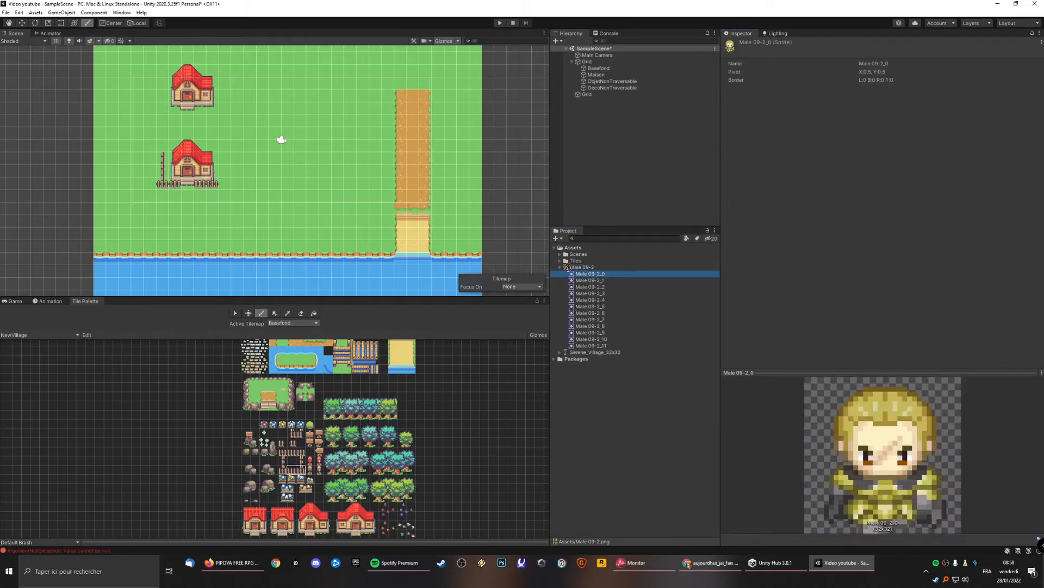
left_click(617, 182)
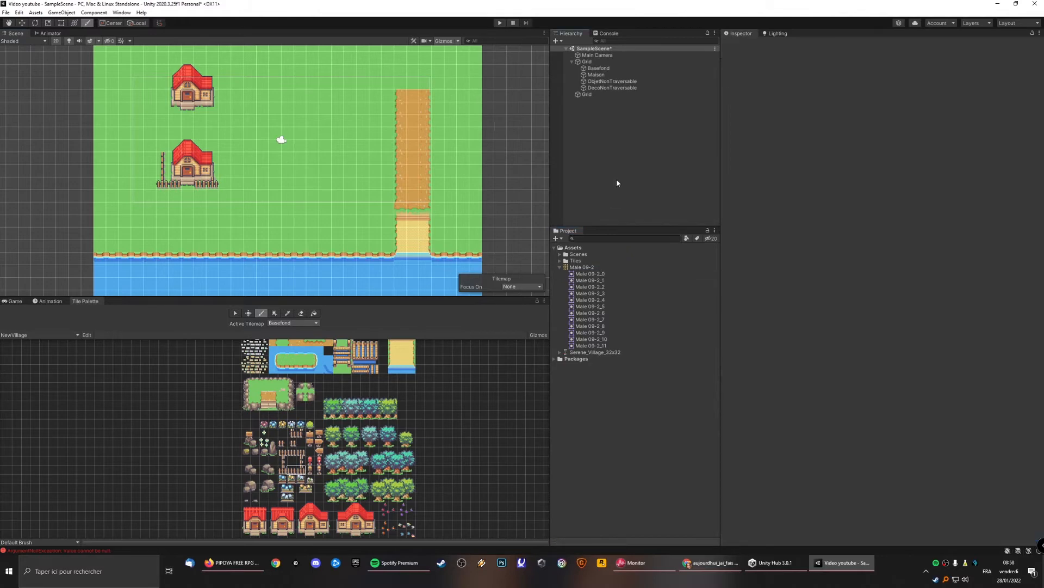
left_click_drag(589, 274, 415, 238)
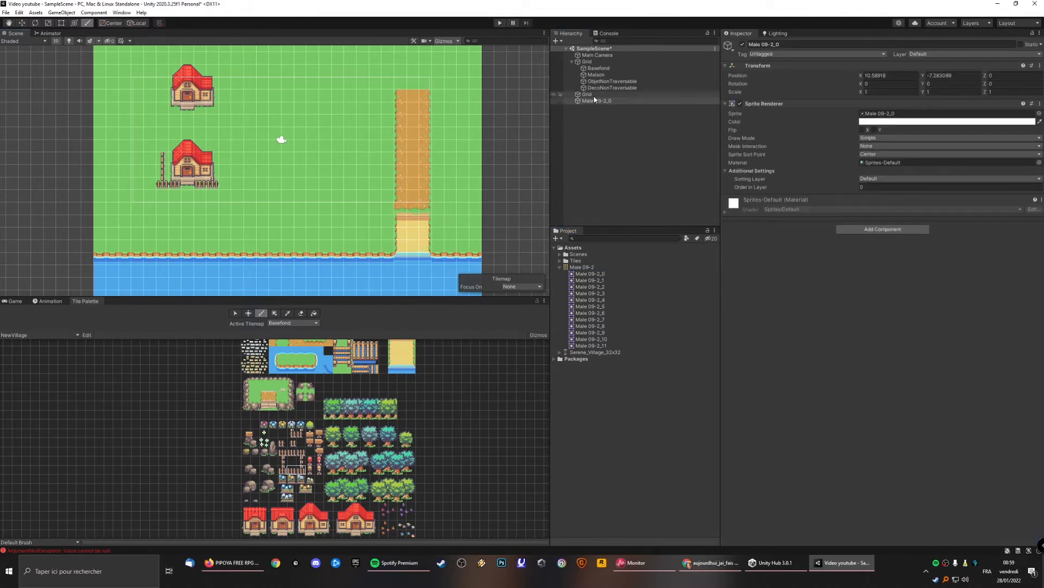
Rename the placed character object as Heros and move it under the first Grid.
left_click(614, 101)
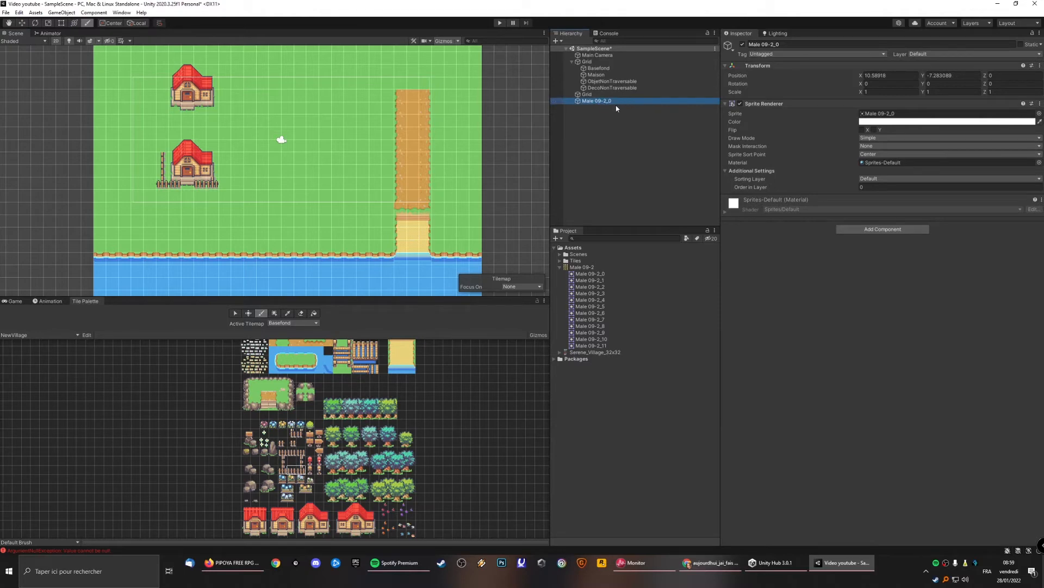
key("F2")
type("Heros")
key("Return")
left_click_drag(609, 102, 599, 92)
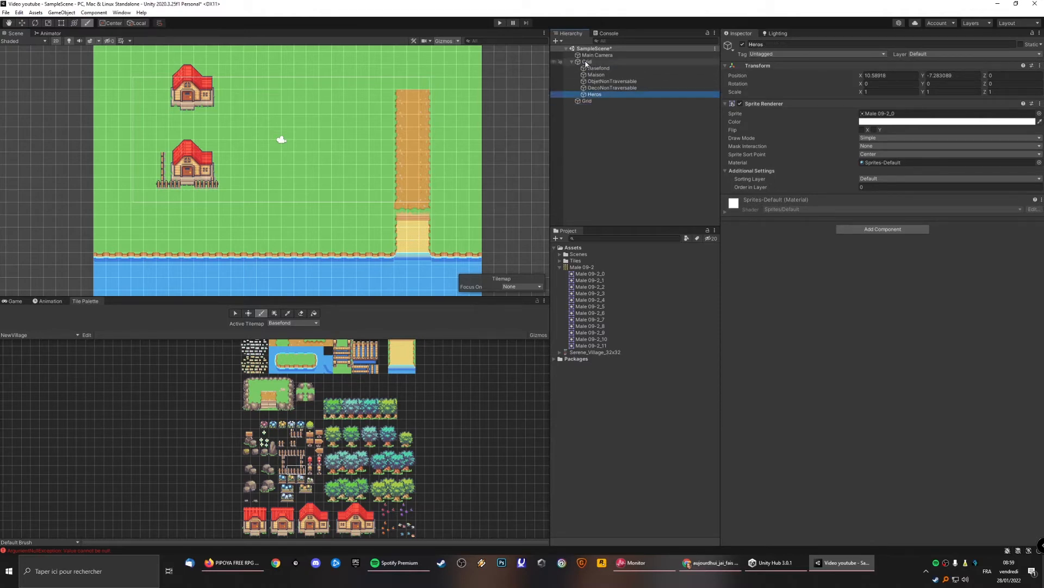
double_click(580, 267)
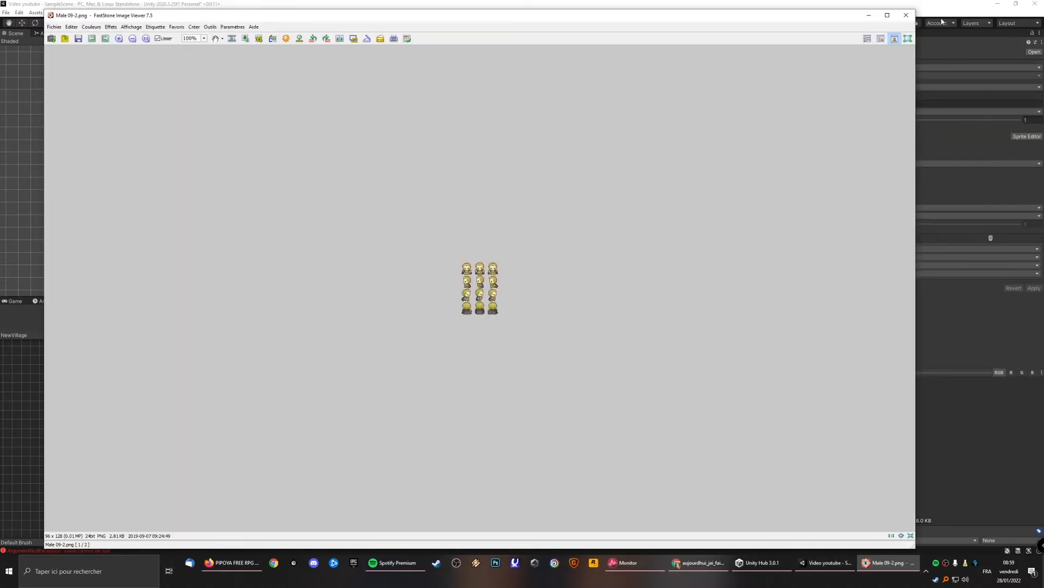
left_click(908, 21)
Set the Order in Layer of the Heros sprite renderer to 10.
left_click(590, 94)
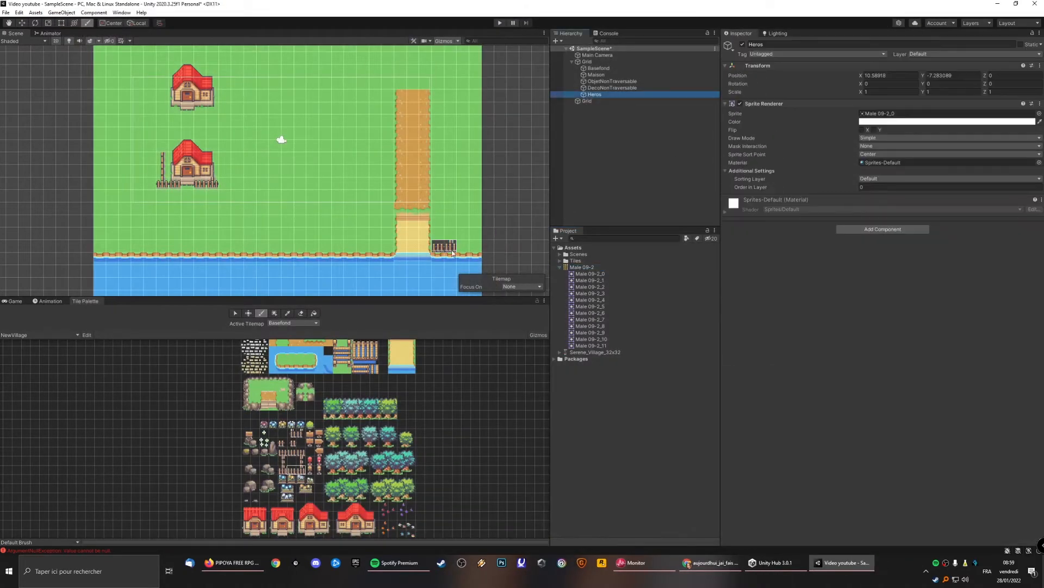
left_click_drag(894, 186, 858, 184)
type("10")
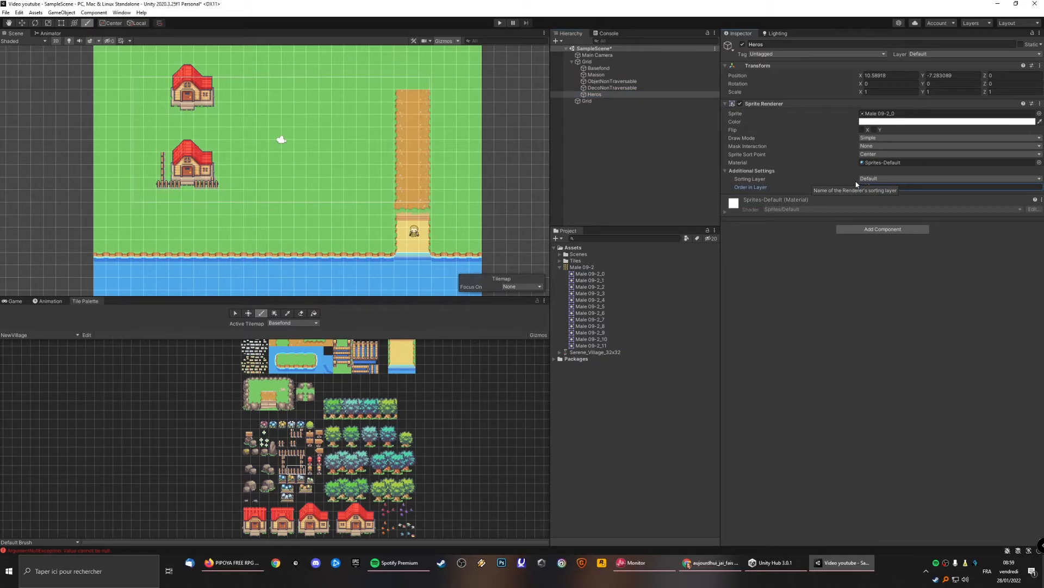
left_click(567, 210)
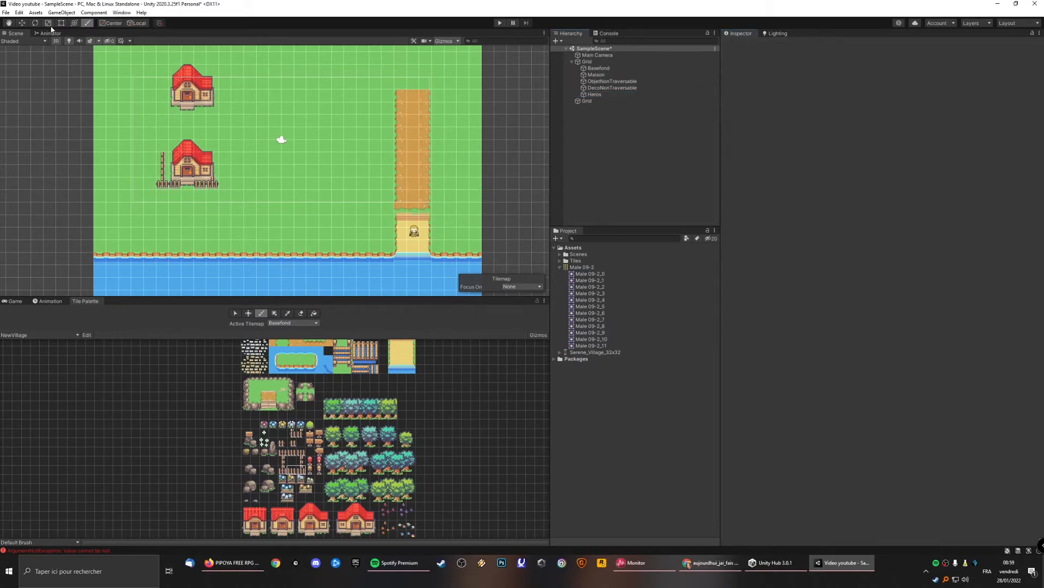
Nudge the Heros sprite horizontally on the sand to an X position of about 10.49.
key("q")
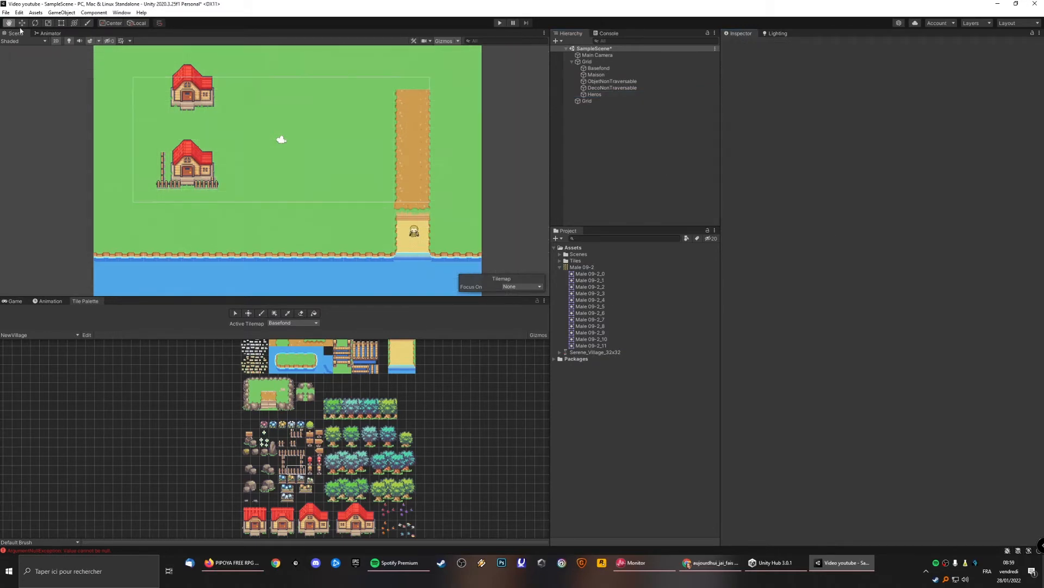
left_click(21, 23)
left_click(414, 232)
mouse_move(446, 235)
left_mouse_down()
mouse_move(430, 235)
mouse_move(444, 237)
left_mouse_up()
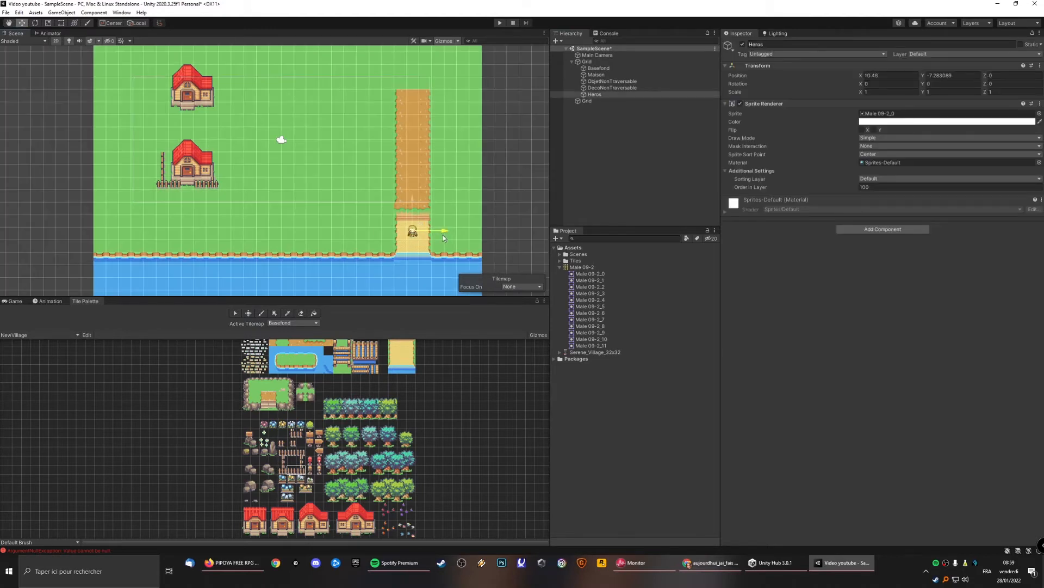
Add a Polygon Collider 2D component to Heros.
left_click(881, 230)
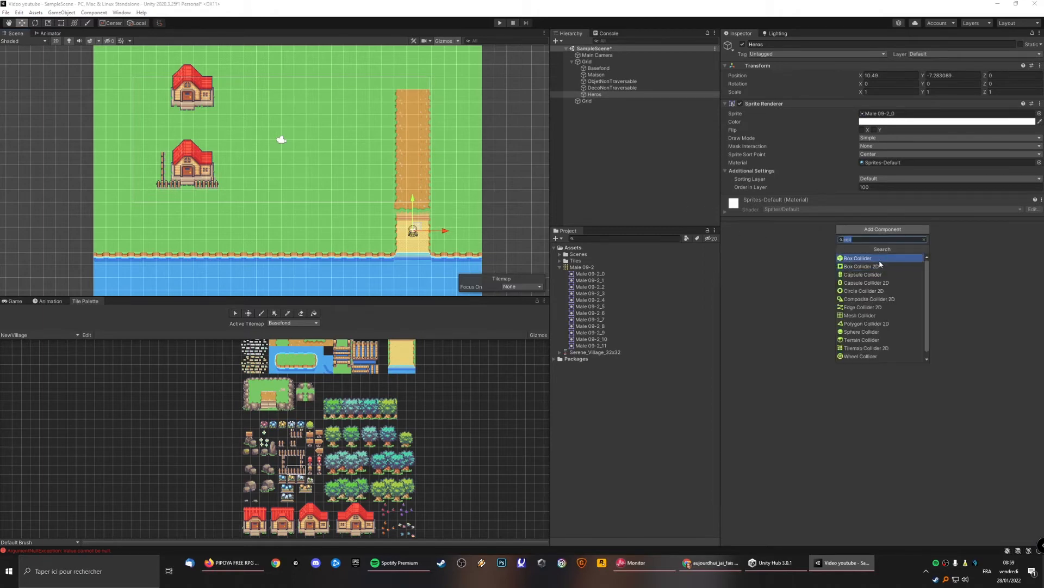
left_click(866, 323)
scroll(377, 177, "down", 1)
scroll(377, 177, "up", 5)
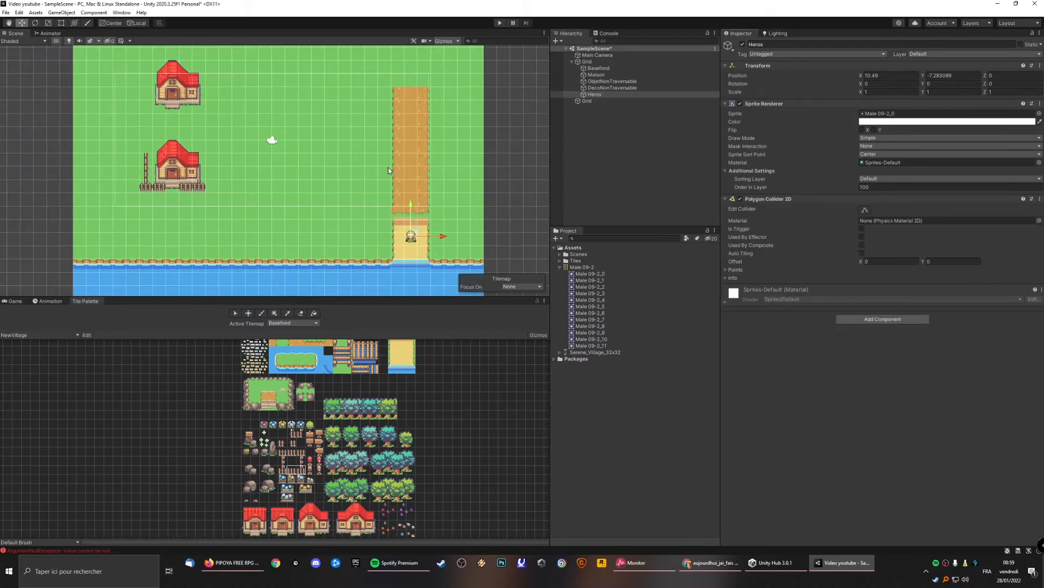
Edit the outline of the Heros polygon collider so its points fit the character sprite more closely.
middle_click_drag(475, 200, 396, 84)
scroll(361, 136, "up", 6)
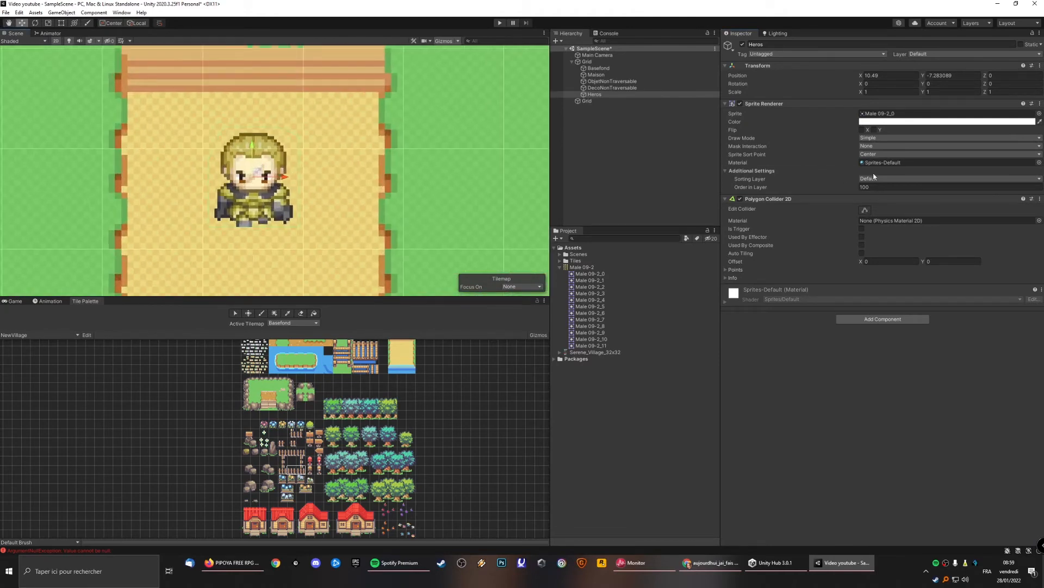
left_click(865, 210)
mouse_move(213, 146)
left_mouse_down()
mouse_move(224, 149)
mouse_move(220, 165)
left_mouse_up()
left_click_drag(299, 228, 283, 225)
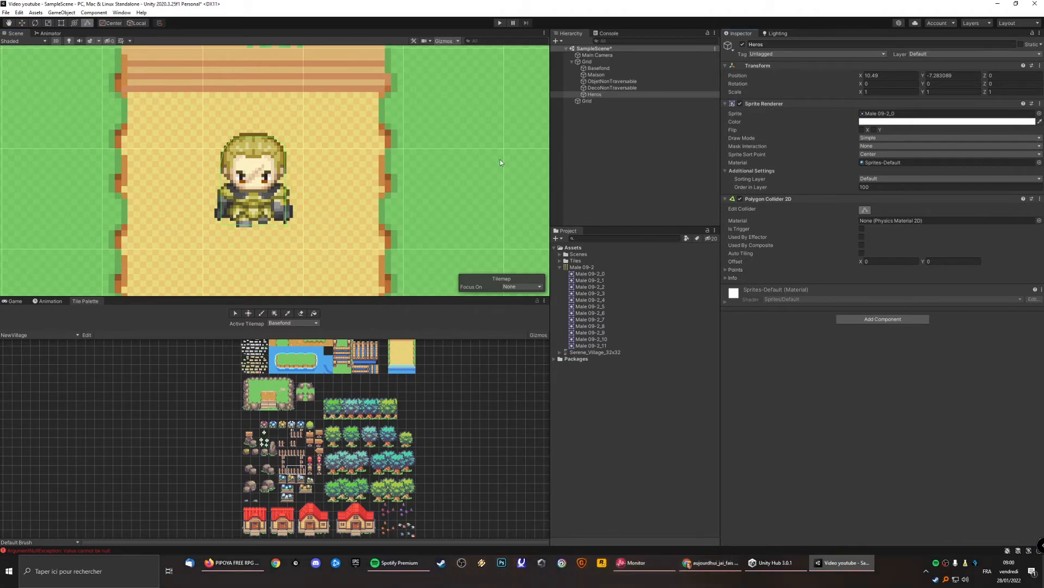
Save the scene and play it to test Heros with its collider.
left_click(6, 12)
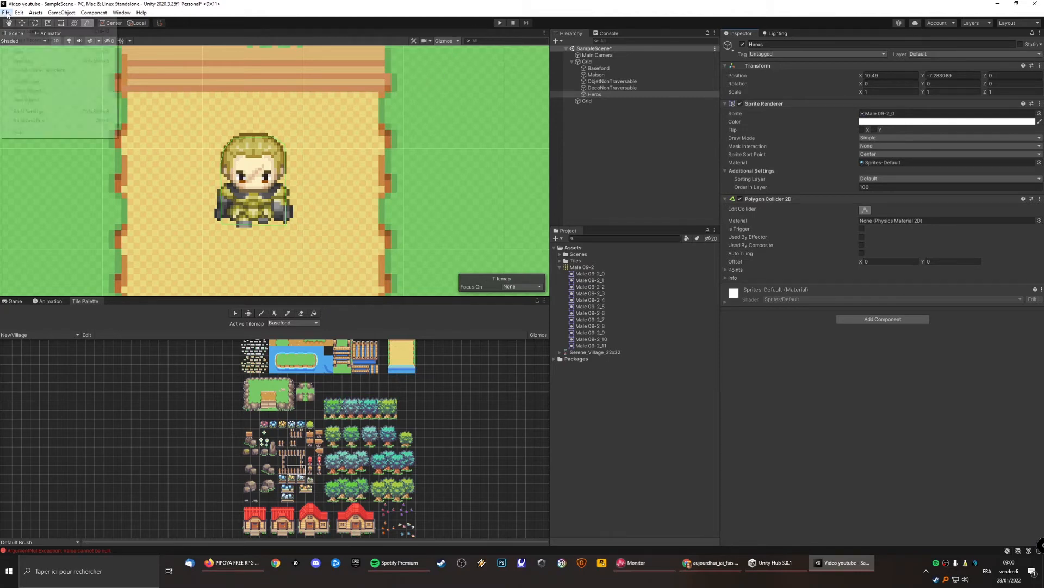
left_click(27, 50)
left_click(501, 24)
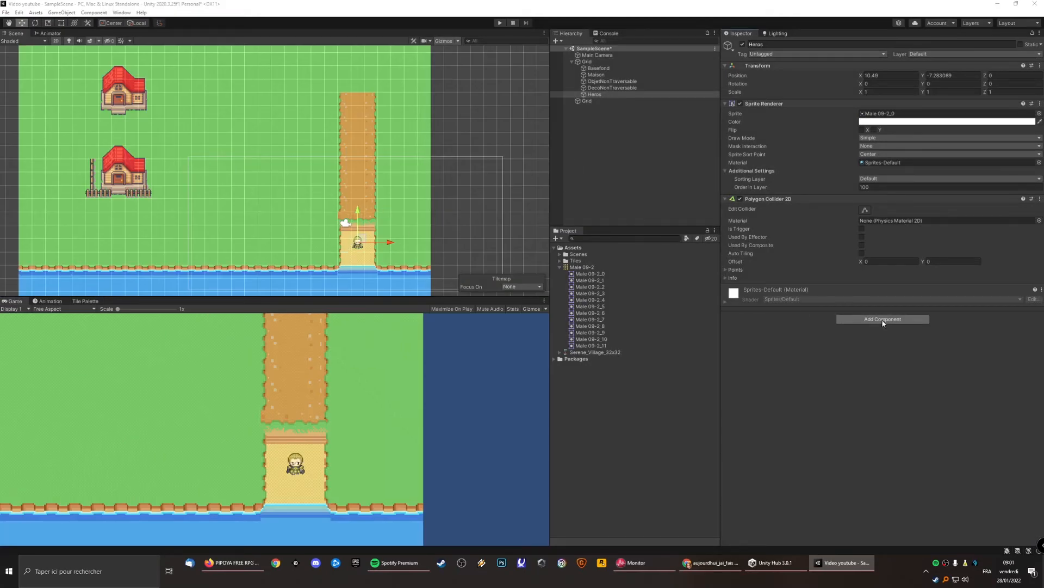
Add a Rigidbody 2D component to Heros.
left_click(882, 319)
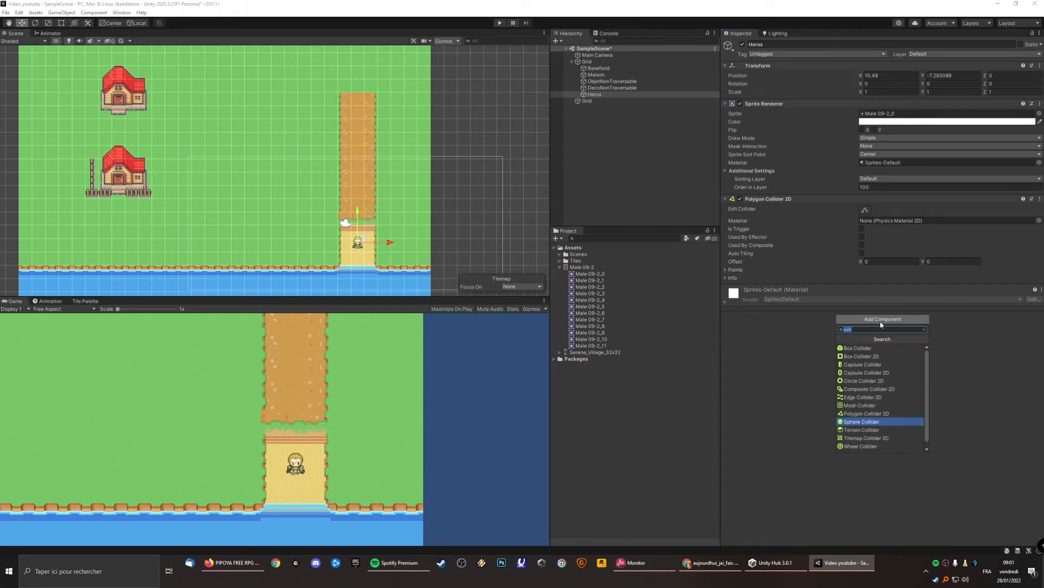
type("rigi")
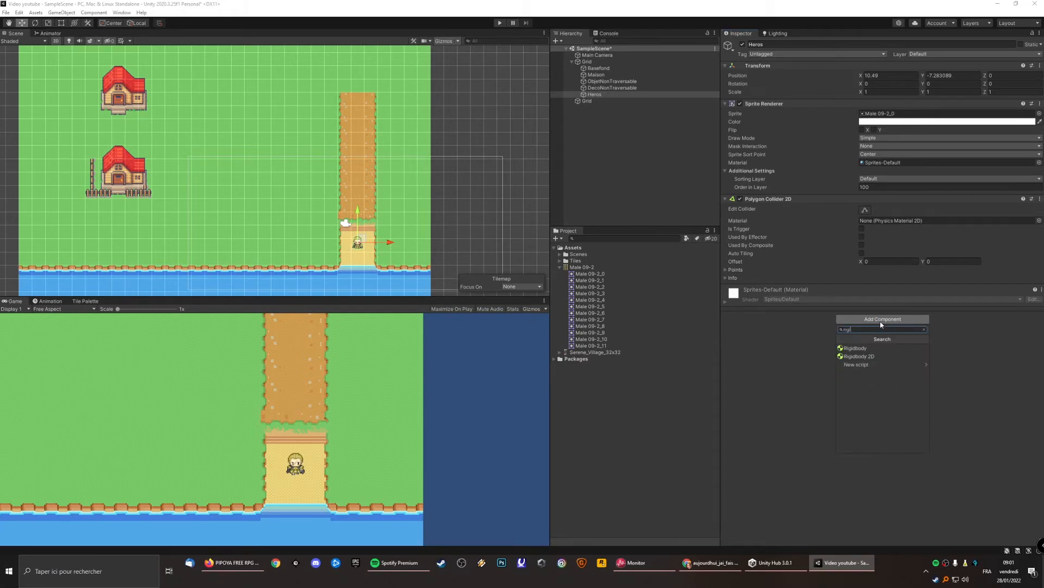
left_click(858, 355)
left_click(832, 348)
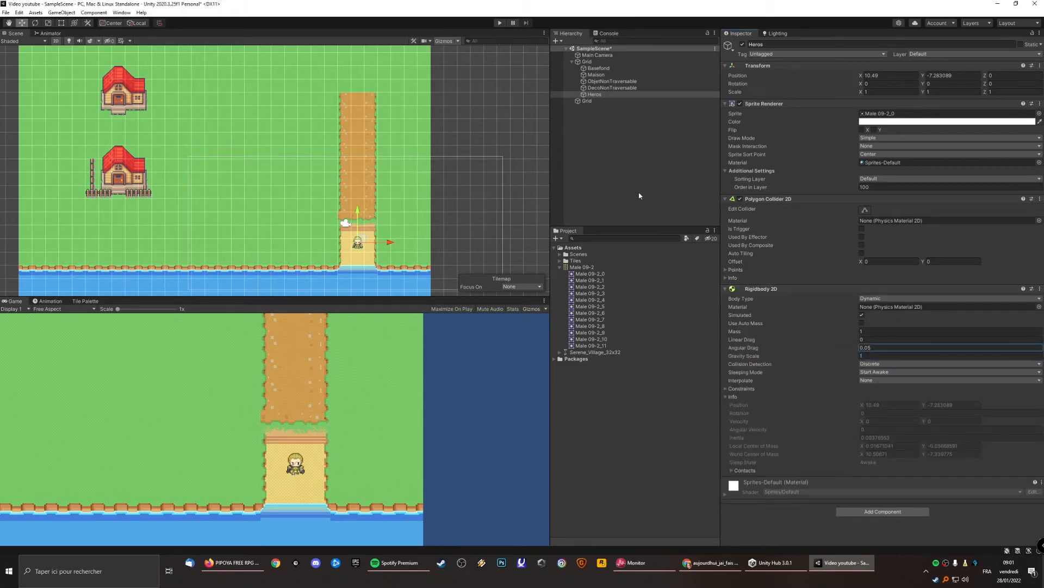
Play the scene to check how gravity affects Heros, examine the scene in 3D, and stop playback.
left_click(499, 22)
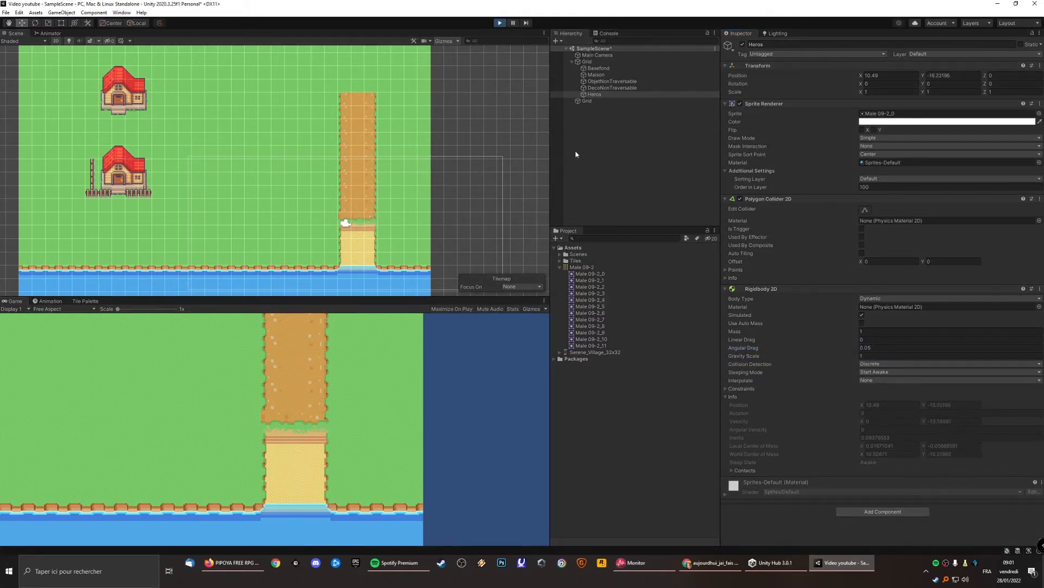
left_click(57, 41)
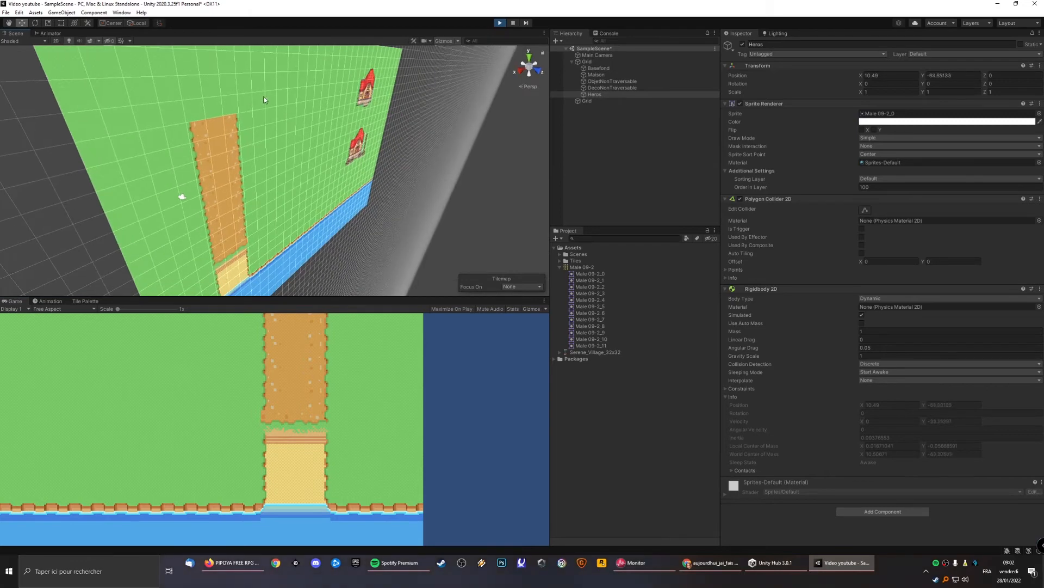
right_click_drag(356, 185, 468, 177)
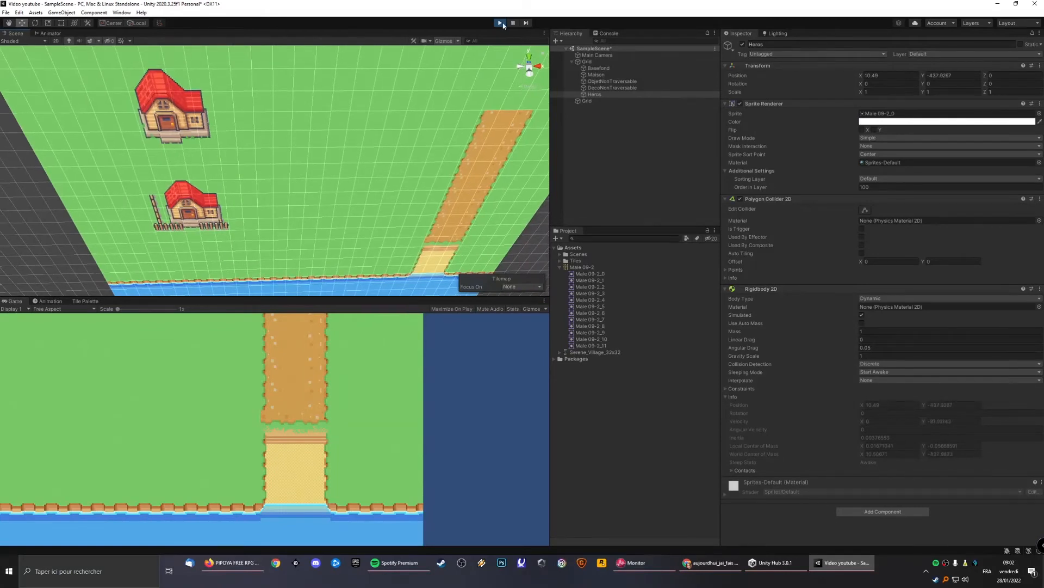
key("ctrl+p")
Set the gravity scale of the Heros Rigidbody 2D to 0 and move Heros up to about Y -6.27, onto the steps.
left_click(865, 356)
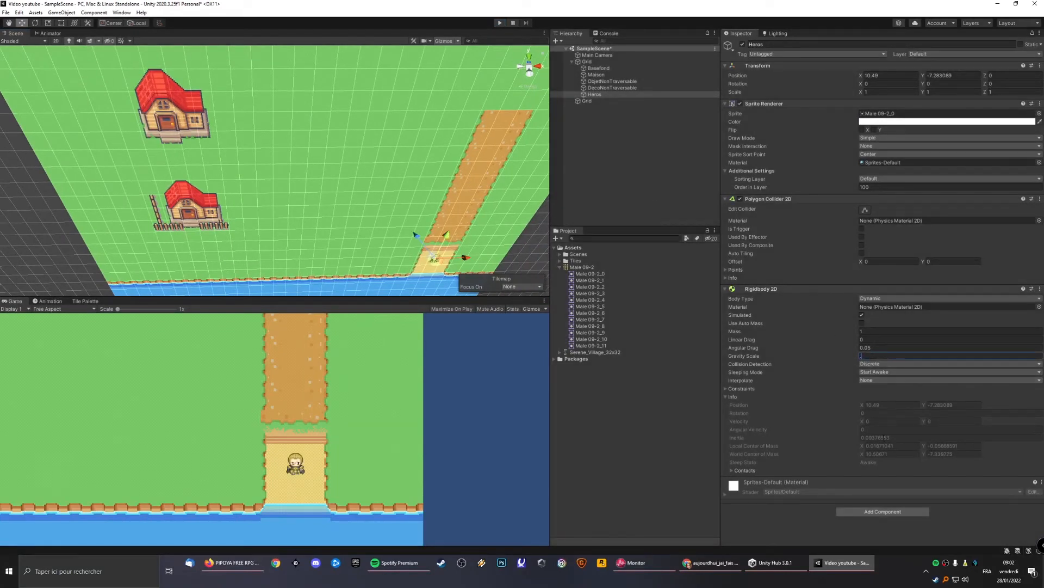
left_click(820, 375)
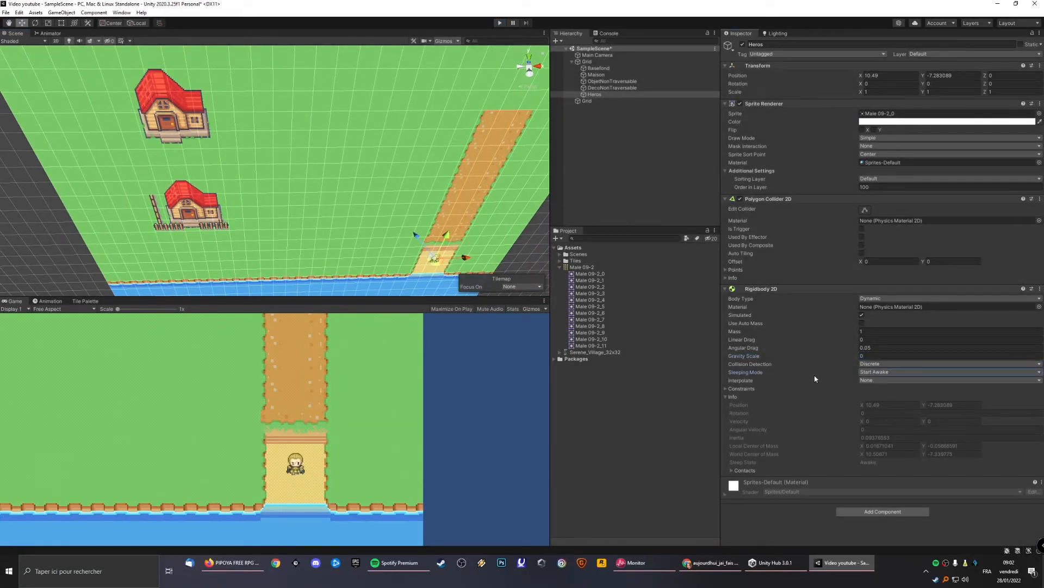
left_click_drag(446, 237, 451, 225)
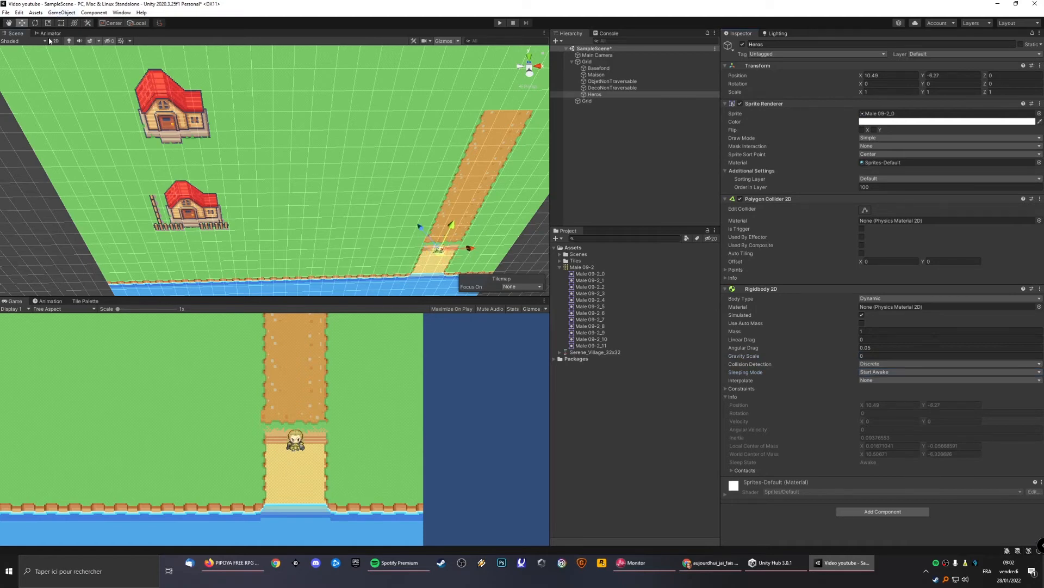
Return the scene to 2D, then play it to check that Heros stays in place and stop playback.
left_click(55, 41)
left_click(635, 161)
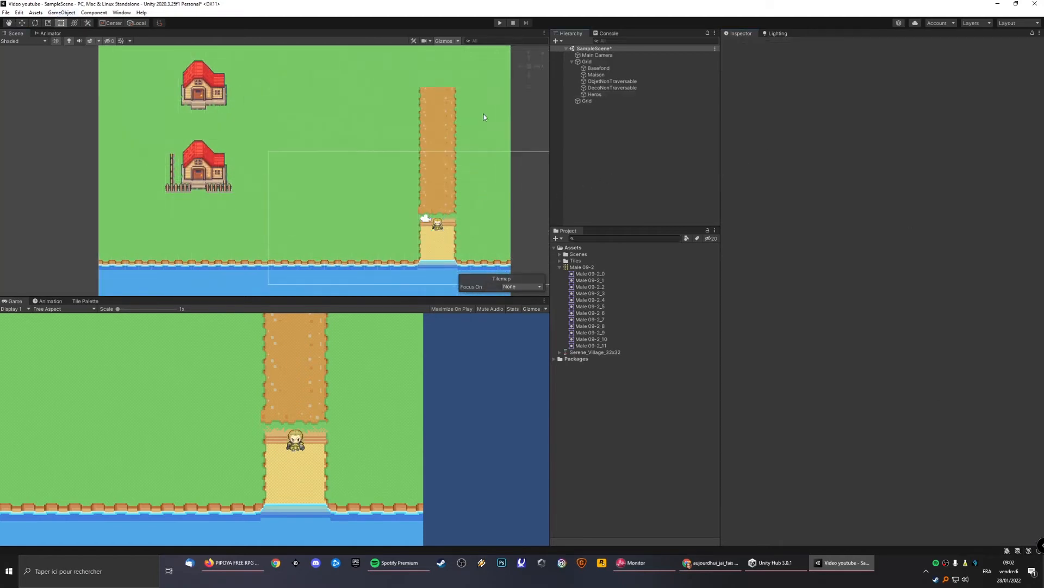
left_click(500, 23)
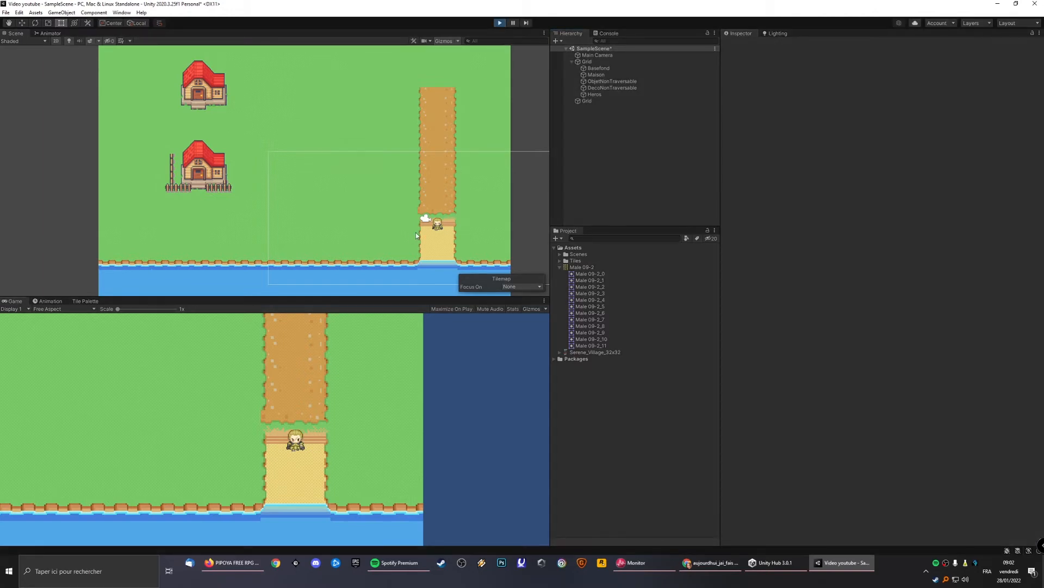
left_click(500, 23)
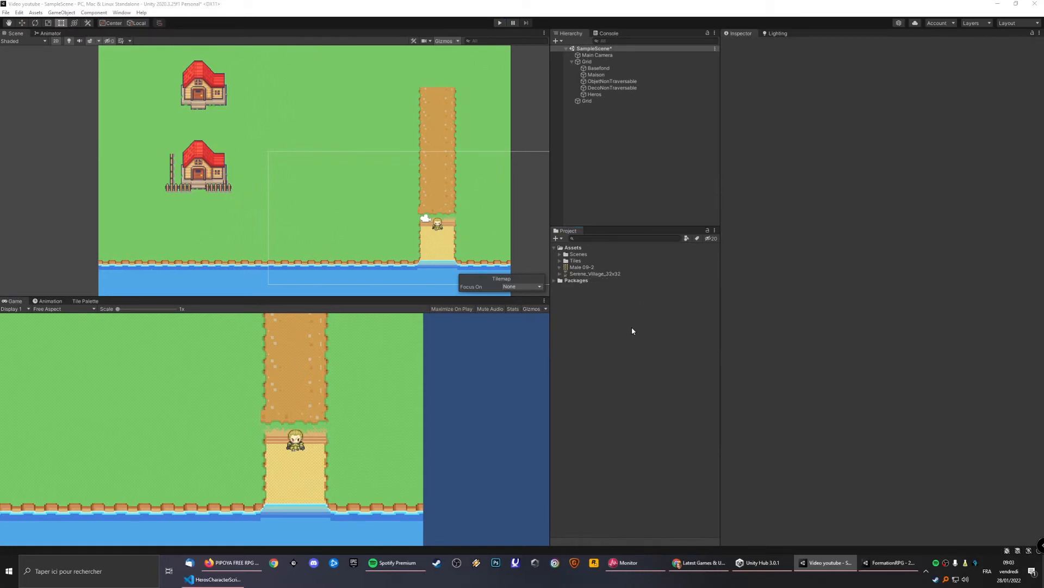
Create a C# script in the Assets folder and name it HerosScript.
right_click(586, 303)
mouse_move(617, 311)
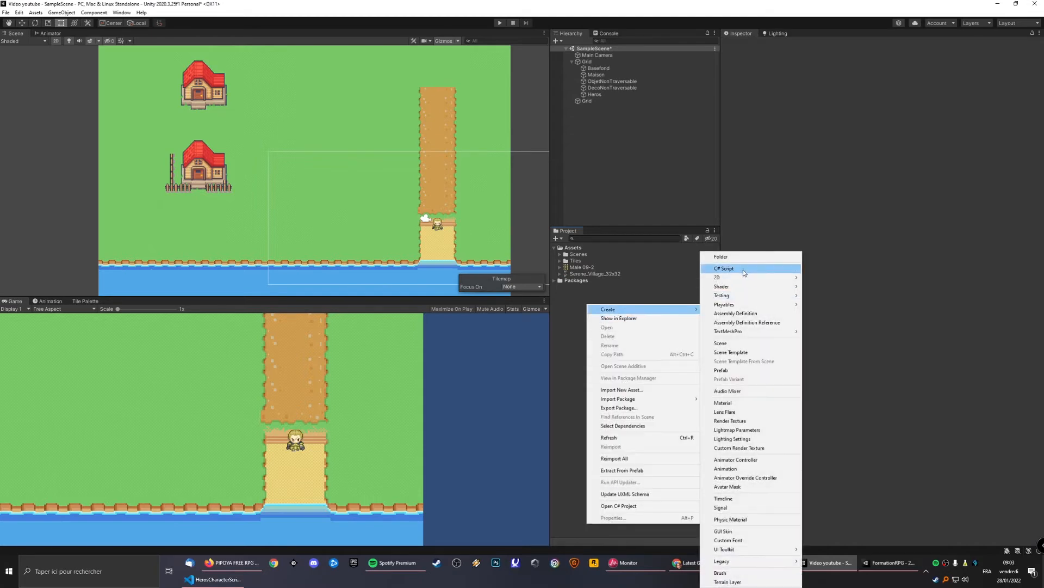
left_click(741, 269)
key("Return")
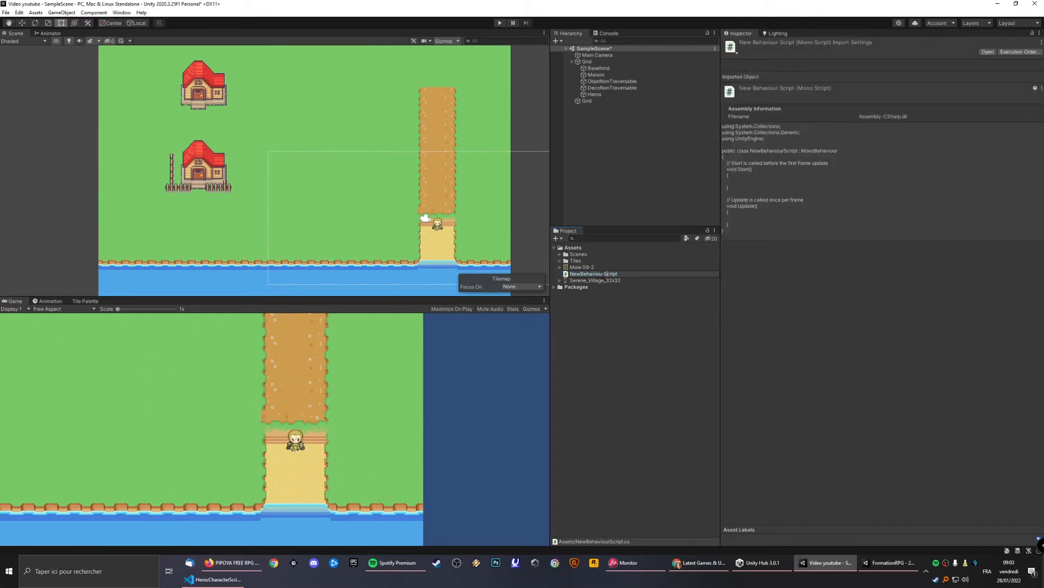
left_click_drag(604, 274, 526, 277)
type("Heros")
key("Return")
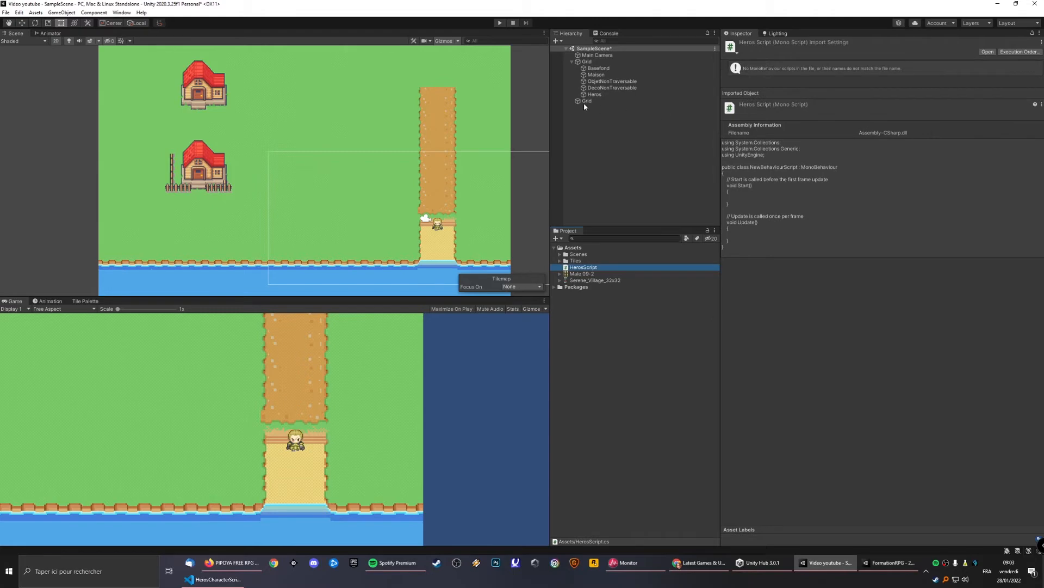
Try to attach HerosScript to the Heros object.
left_click_drag(588, 267, 595, 96)
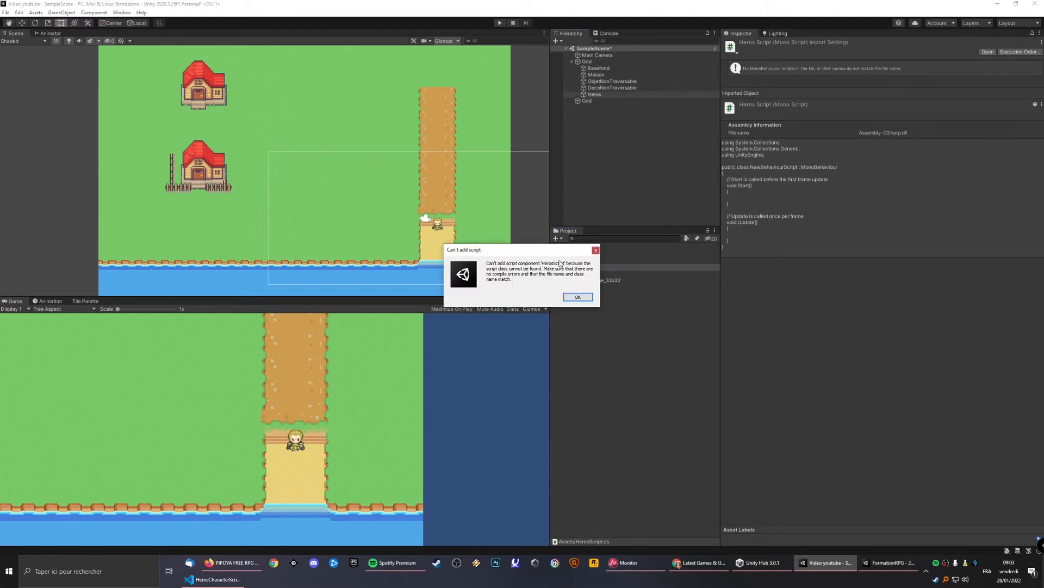
left_click(578, 297)
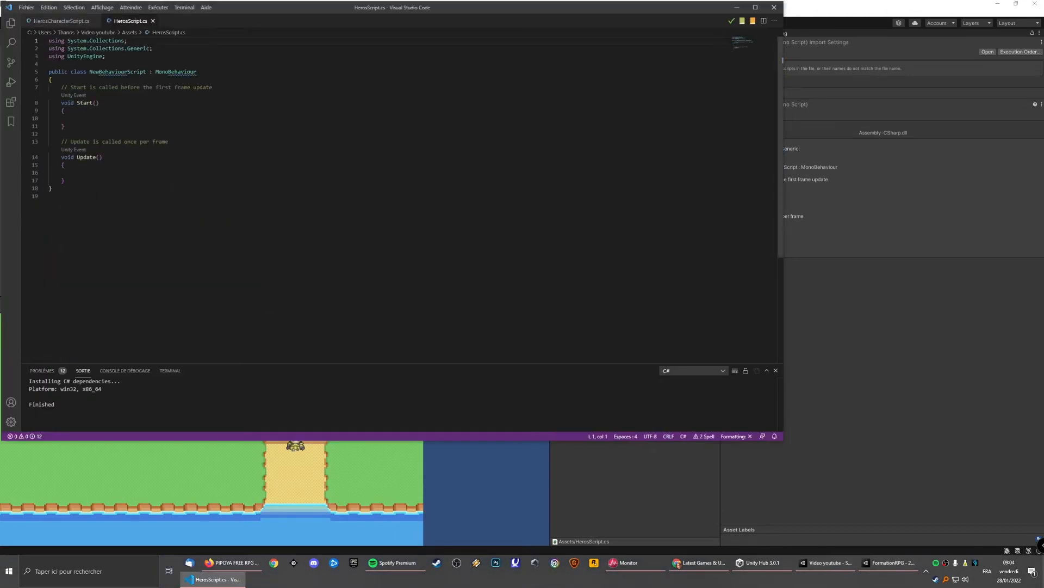
In Visual Studio Code, rename the NewBehaviourScript class in HerosScript.cs to HerosScript.
double_click(117, 71)
left_click_drag(226, 10, 534, 295)
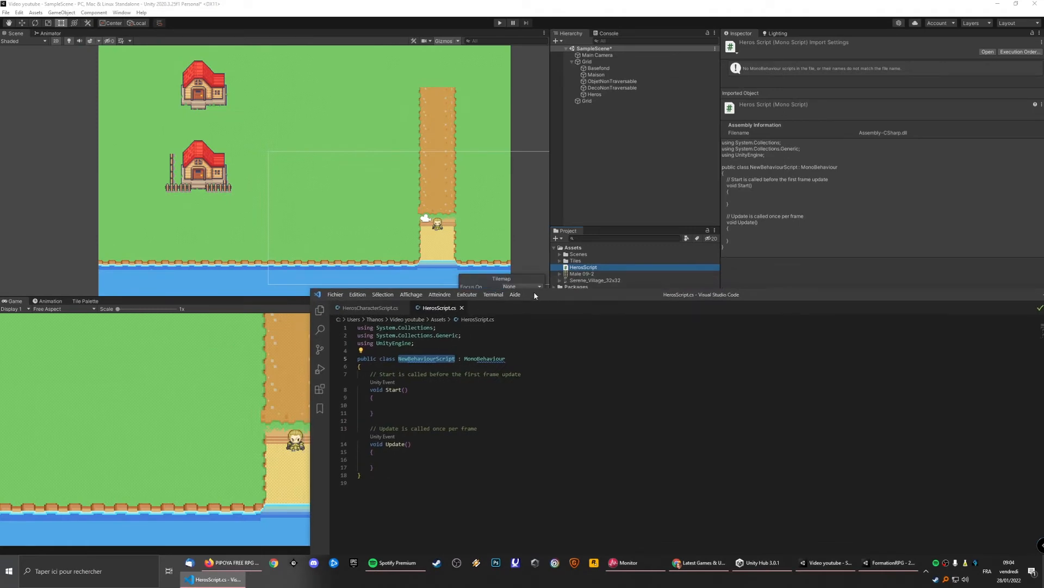
type("HerosScript")
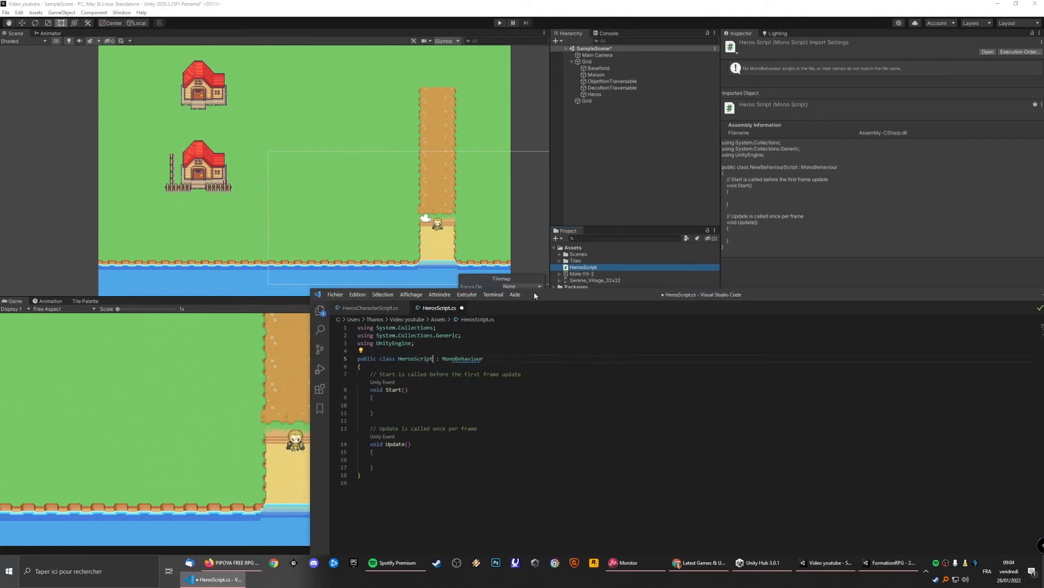
Declare a public float moveSpeed of 5.0f, a public Rigidbody2D rb and a Vector2 dir with French comments, and save the script.
left_click(383, 459)
left_click(401, 368)
key("Return")
type("public float moveSpeed = 5.0f;      public Rigidbody2D rb; // Le corps      Vector2 dir; // Direction souhaité en 2D.")
key("Return")
key("ctrl+s")
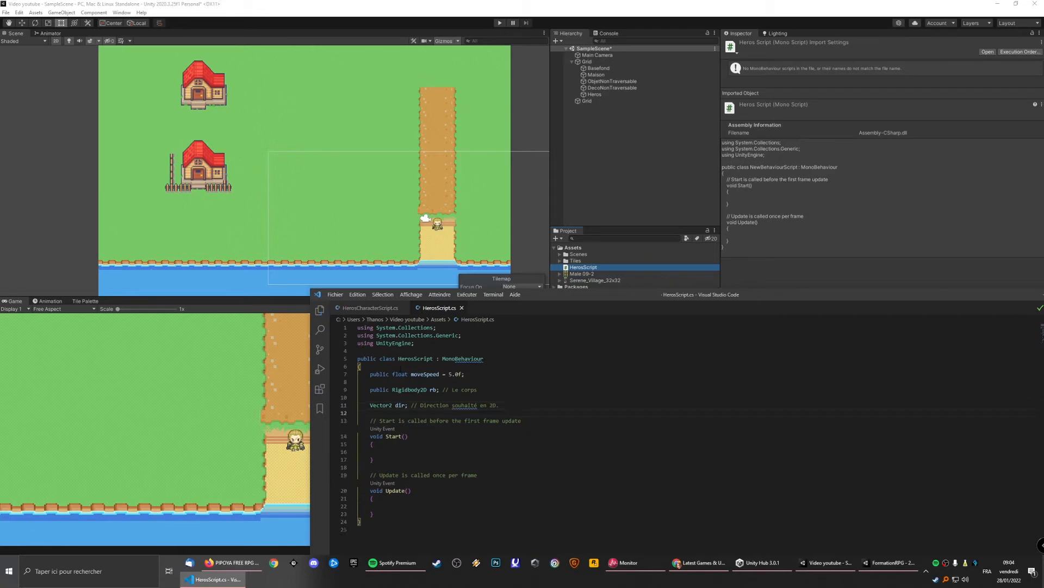
Back in Unity, attach HerosScript to Heros and collapse its Rigidbody 2D and Polygon Collider 2D components.
left_click(912, 266)
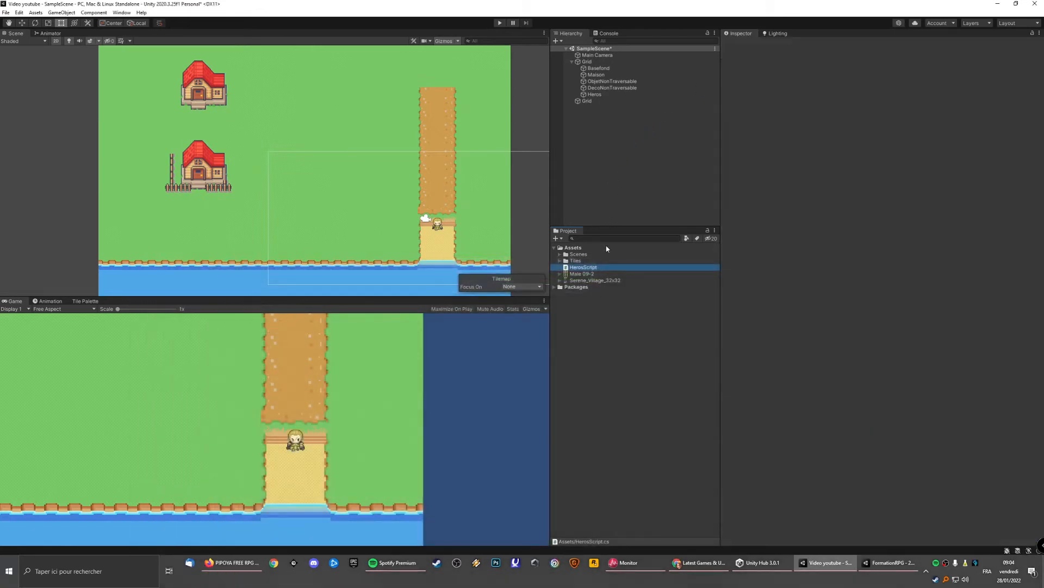
double_click(596, 94)
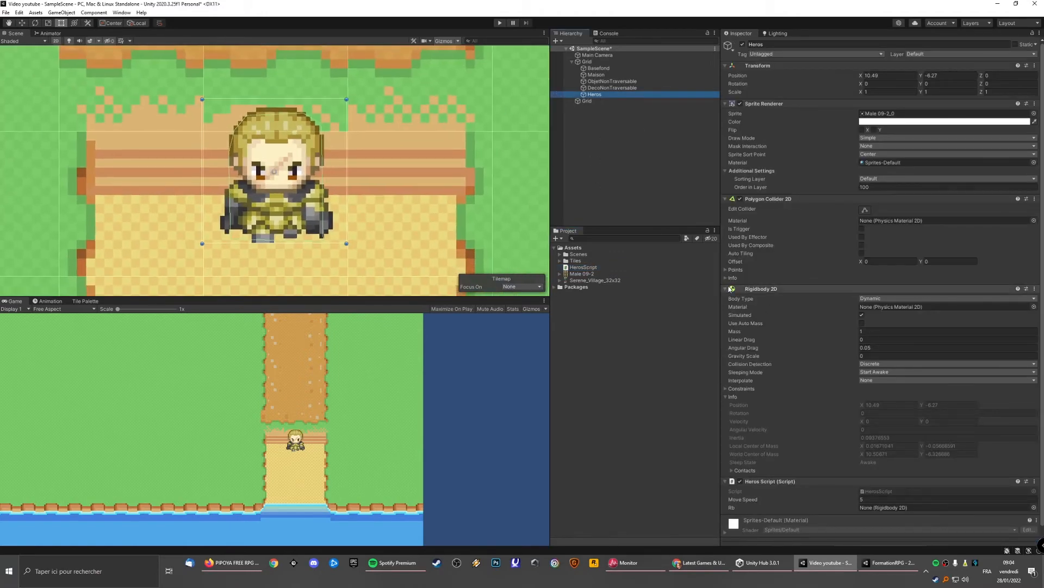
left_click(724, 290)
left_click(725, 289)
left_click(725, 199)
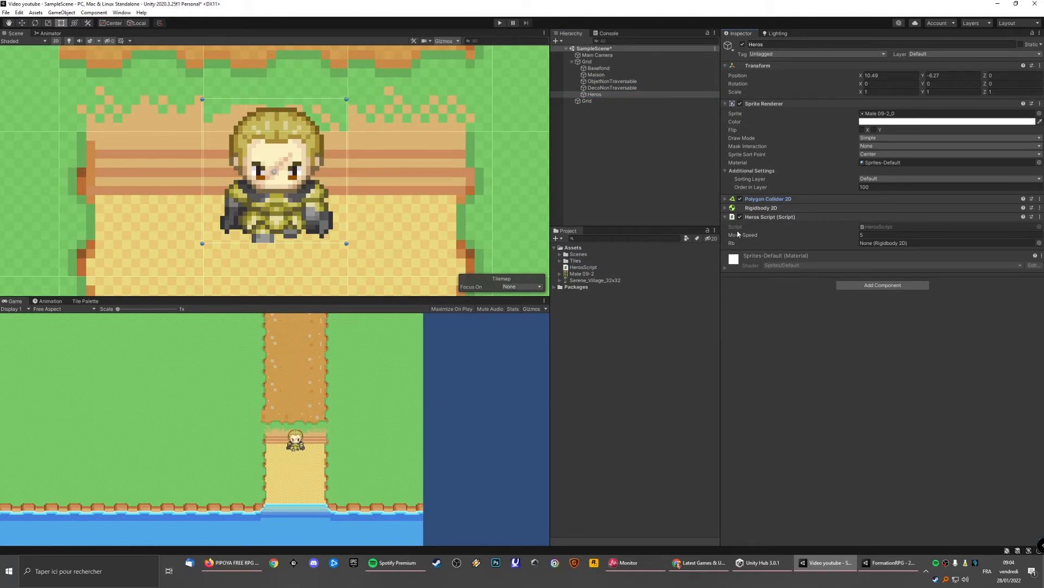
Reopen HerosScript in Visual Studio Code and review the moveSpeed, Rigidbody2D and dir declarations.
left_click(870, 228)
left_click(585, 267)
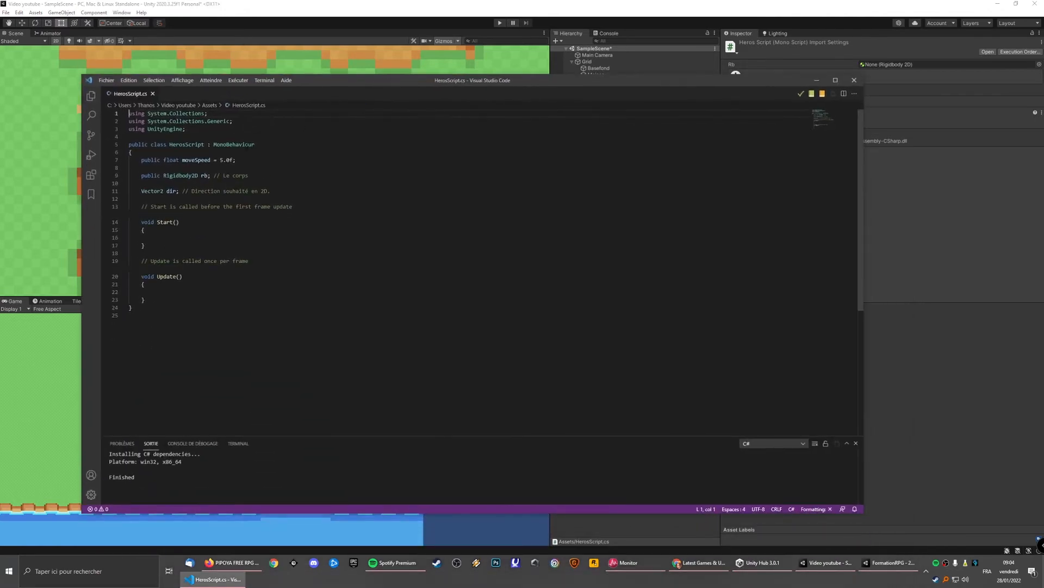
left_click(246, 152)
double_click(186, 176)
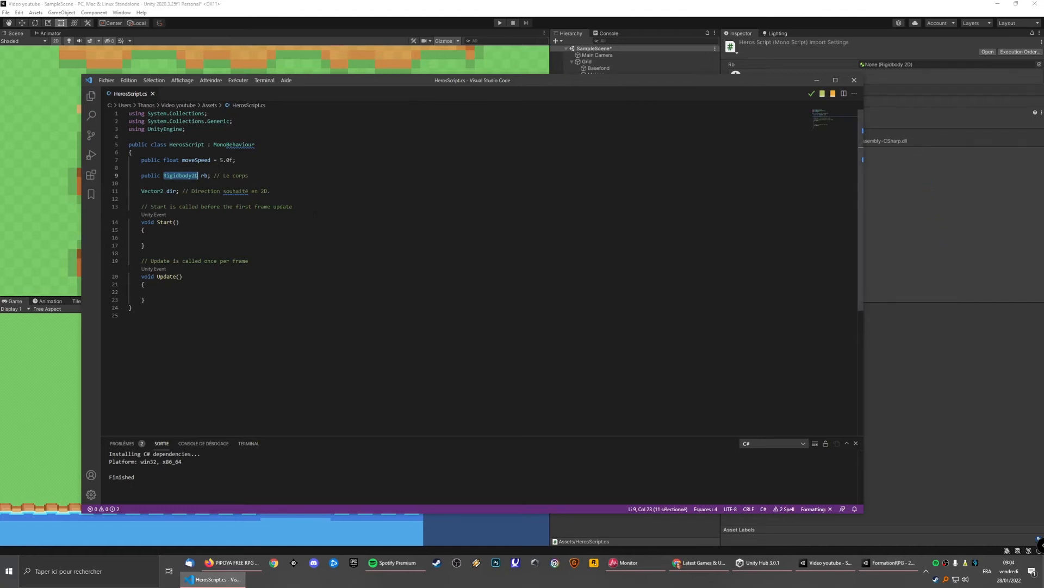
double_click(171, 191)
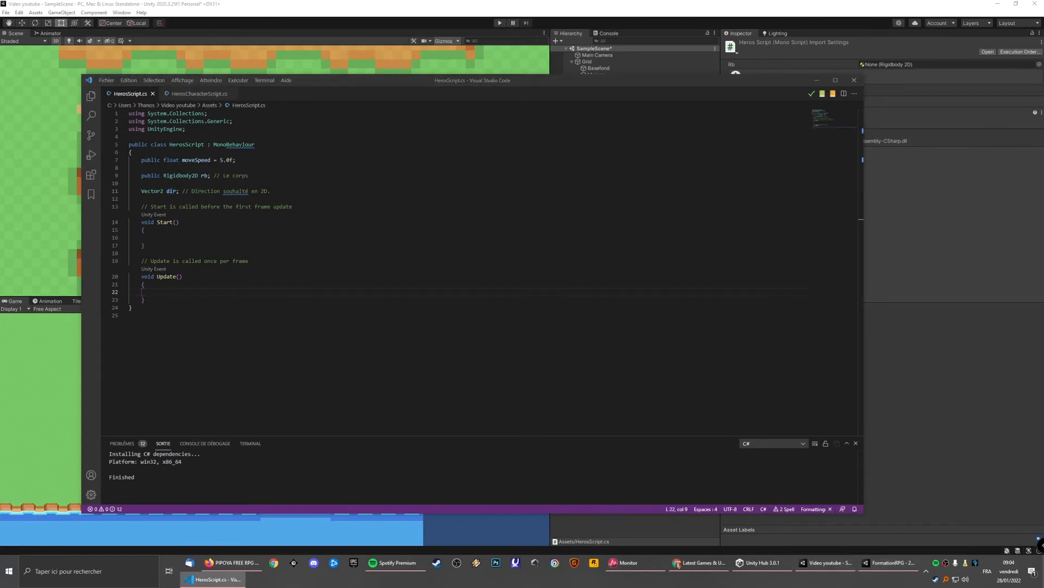
In Update, write if/else branches setting dir from the four arrow keys or to zero, followed by rb.MovePosition using moveSpeed and Time.fixedDeltaTime.
left_click(174, 292)
type("if (Input.GetKey(KeyCode.UpArrow)) // fleche du haut. {     dir = Vector2.up; } else if (Input.GetKey(KeyCode.DownArrow)) // fleche du bass {     dir = Vector2.down; } else if (Input.GetKey(KeyCode.RightArrow)) // fleche droite {     dir = Vector2.right; } else if (Input.GetKey(KeyCode.LeftArrow)) // fleche du gauce=he {     dir = Vector2.left; } else {     dir = Vector2.zero; }  rb.MovePosition(rb.position + dir * moveSpeed * Time.fixedDeltaTime); // Déplacement + vitesse + sens + indépent vitesse ordi")
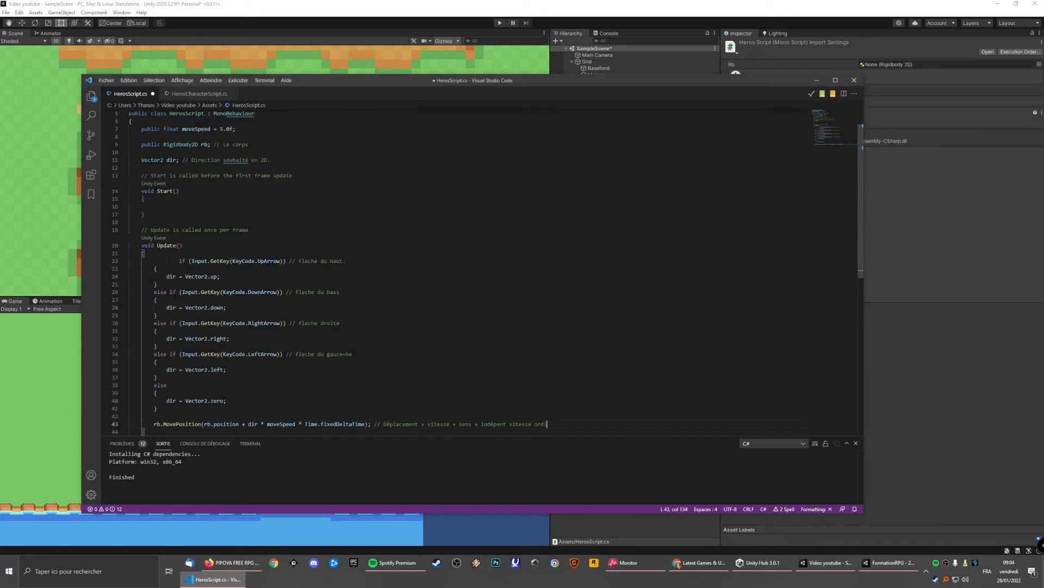
Correct the indentation of the first if statement in Update so it aligns with the else if branches.
left_click(179, 261)
key("BackSpace")
key("BackSpace")
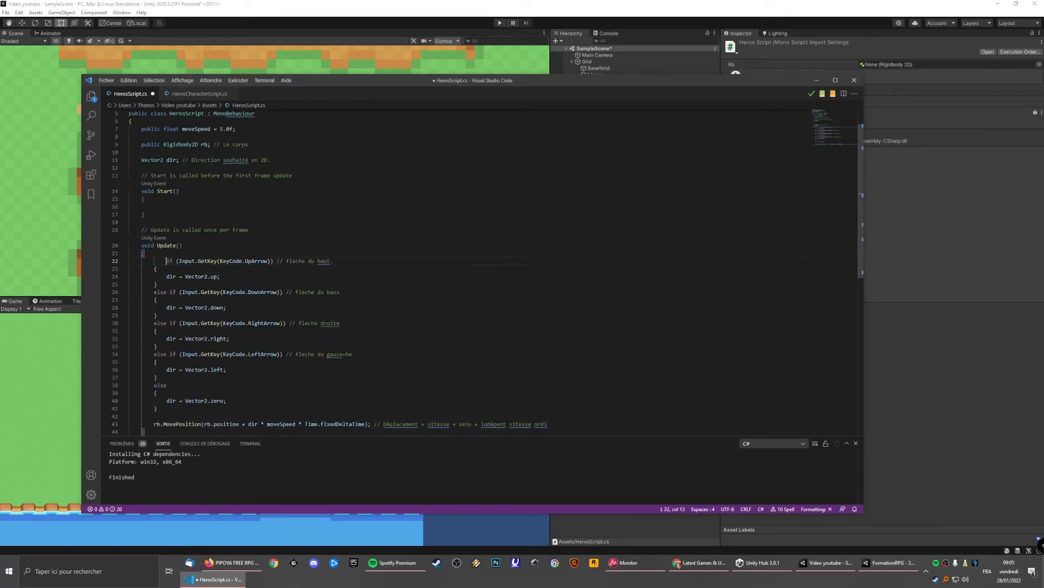
Review the arrow-key conditions in Update and the Vector2 direction each branch assigns to dir.
double_click(193, 262)
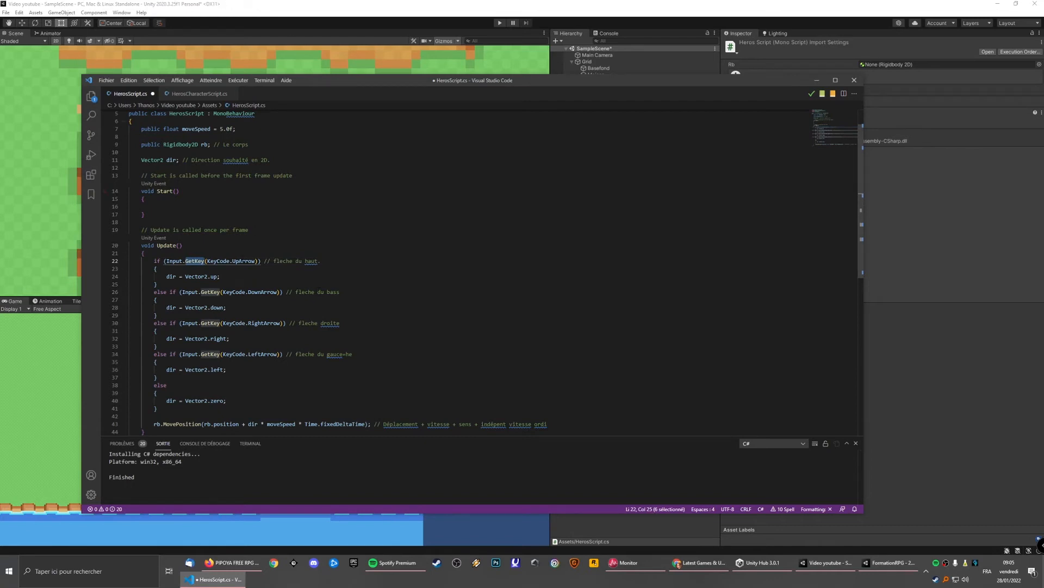
double_click(244, 261)
double_click(196, 276)
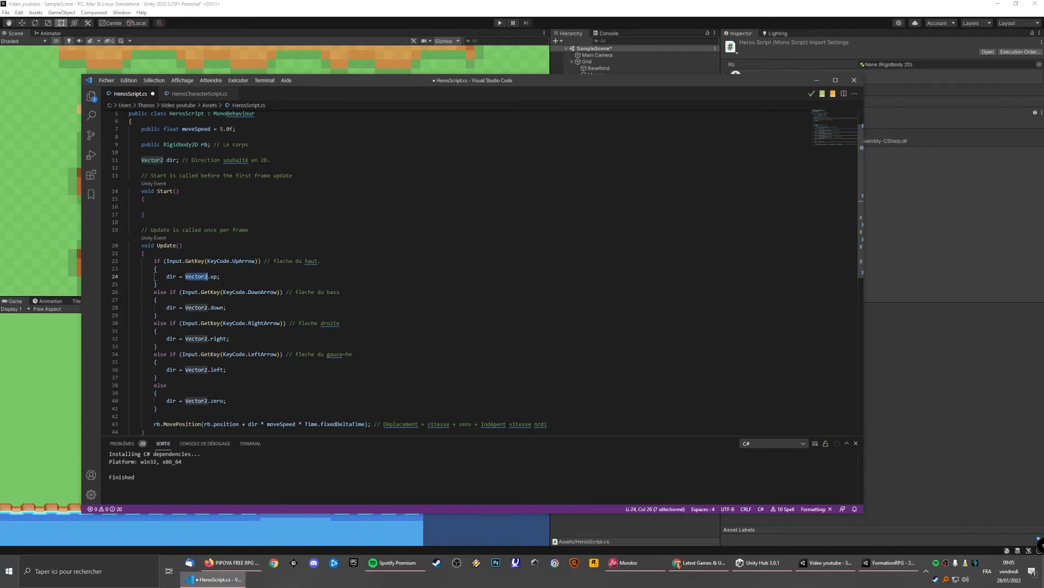
double_click(172, 276)
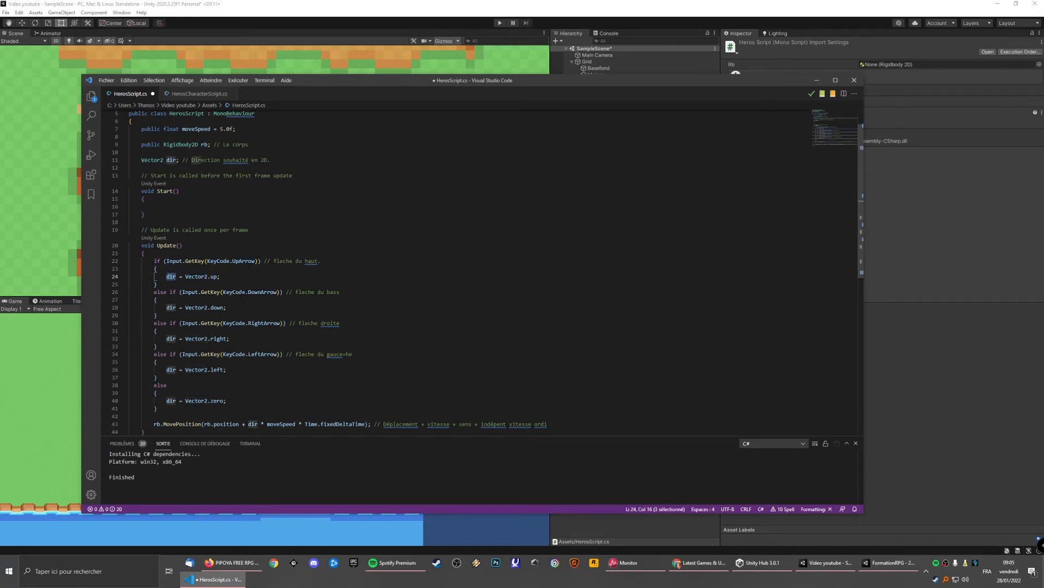
double_click(234, 292)
left_click(216, 308)
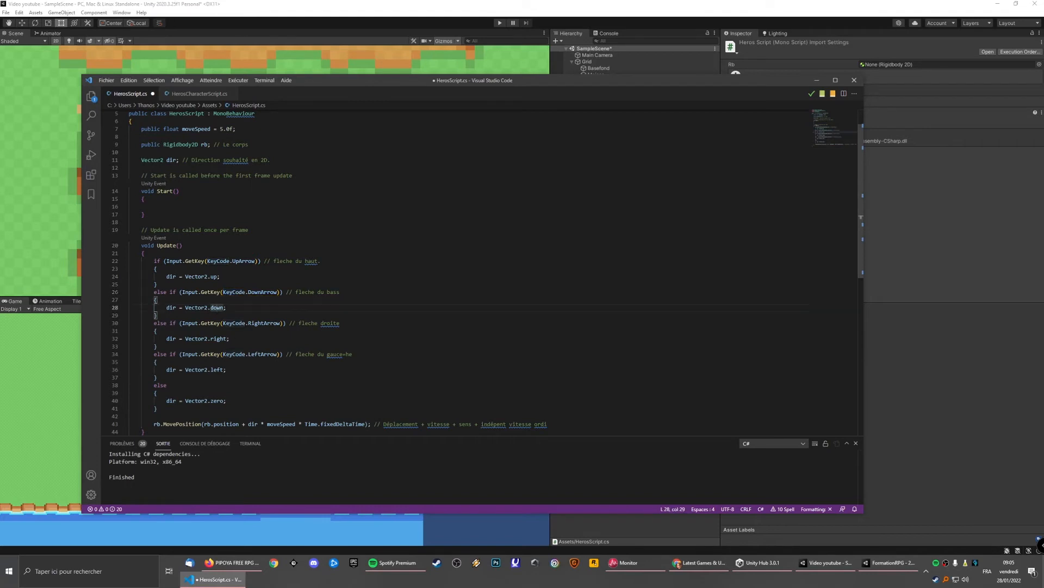
right_click(236, 354)
left_click(236, 379)
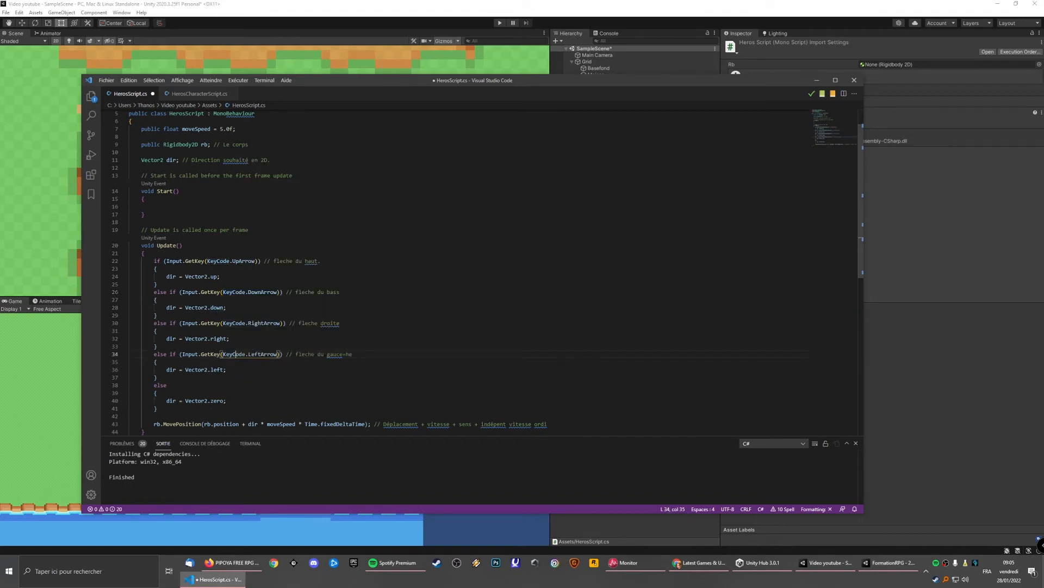
Examine the rb.MovePosition line term by term, covering rb.position, dir, moveSpeed and Time.fixedDeltaTime.
double_click(159, 424)
double_click(189, 425)
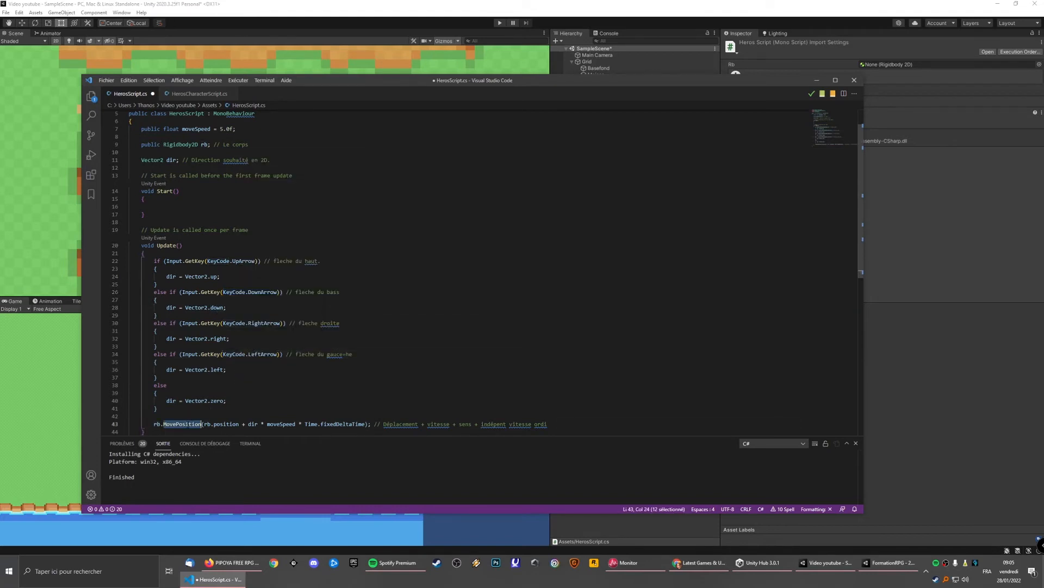
left_click_drag(204, 424, 242, 424)
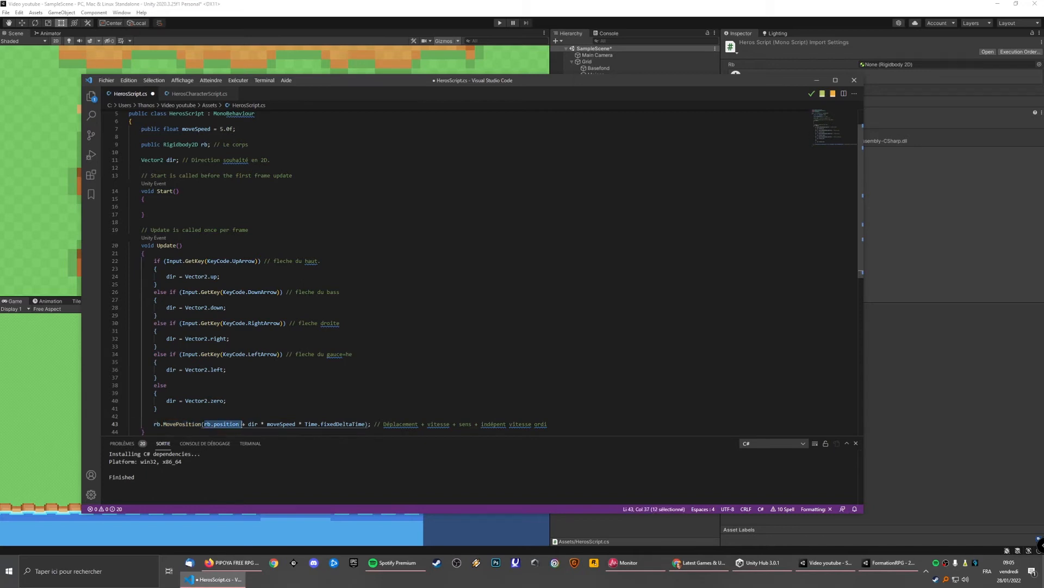
double_click(280, 424)
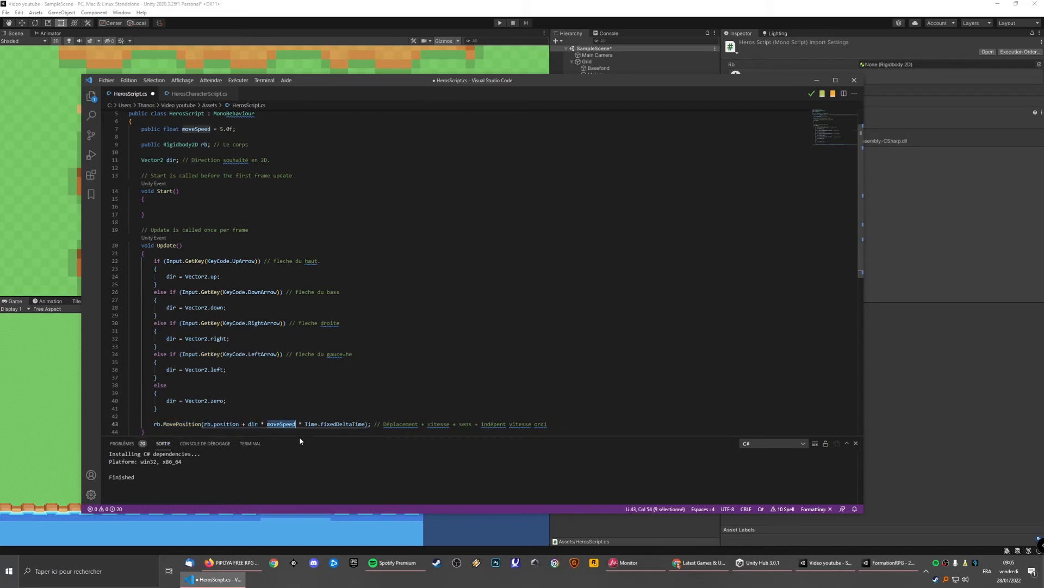
left_click_drag(303, 422, 367, 423)
left_click(376, 413)
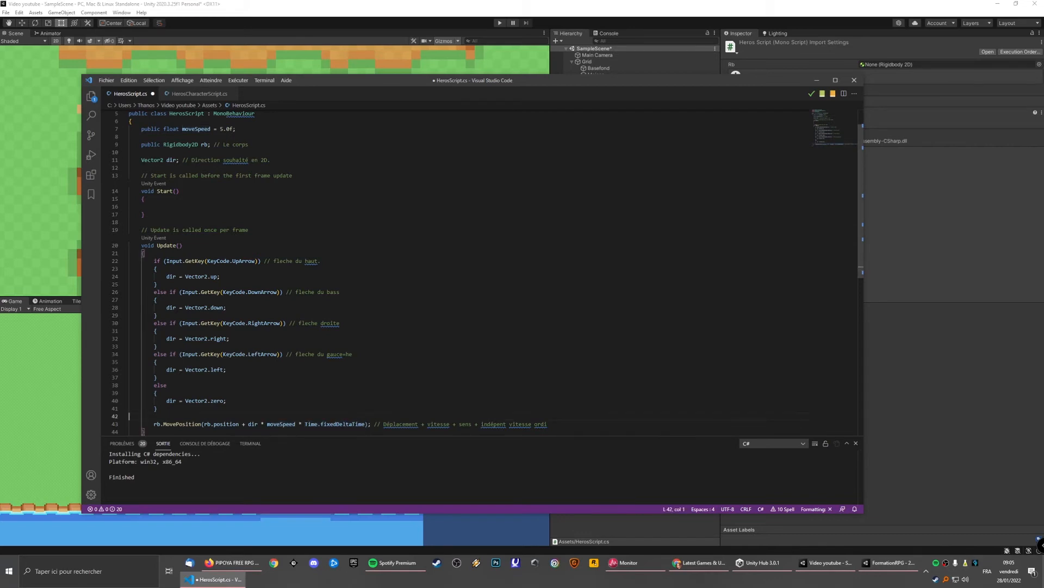
left_click(253, 423)
scroll(253, 424, "down", 8)
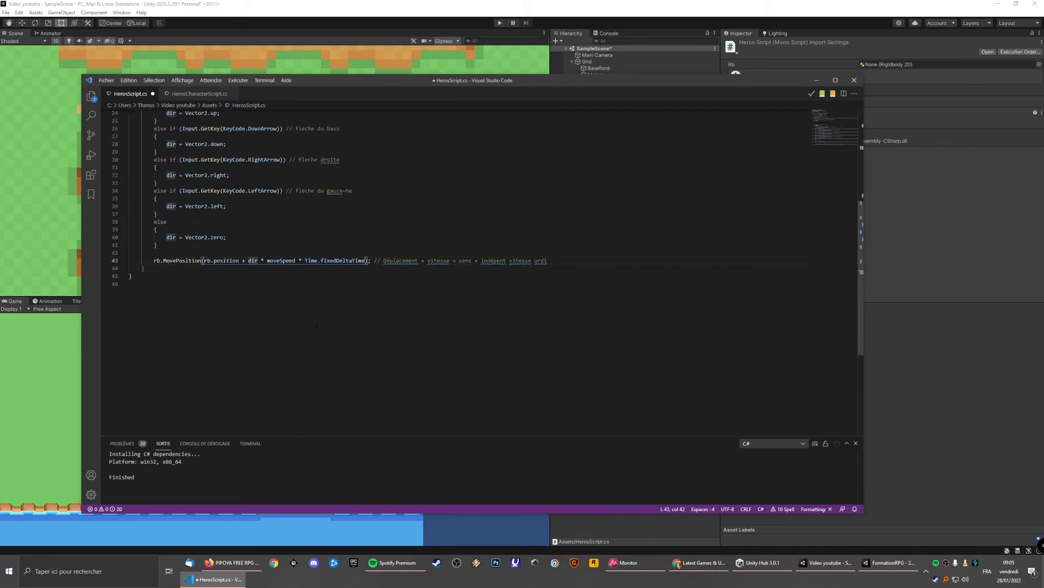
scroll(253, 362, "up", 5)
left_click(167, 324)
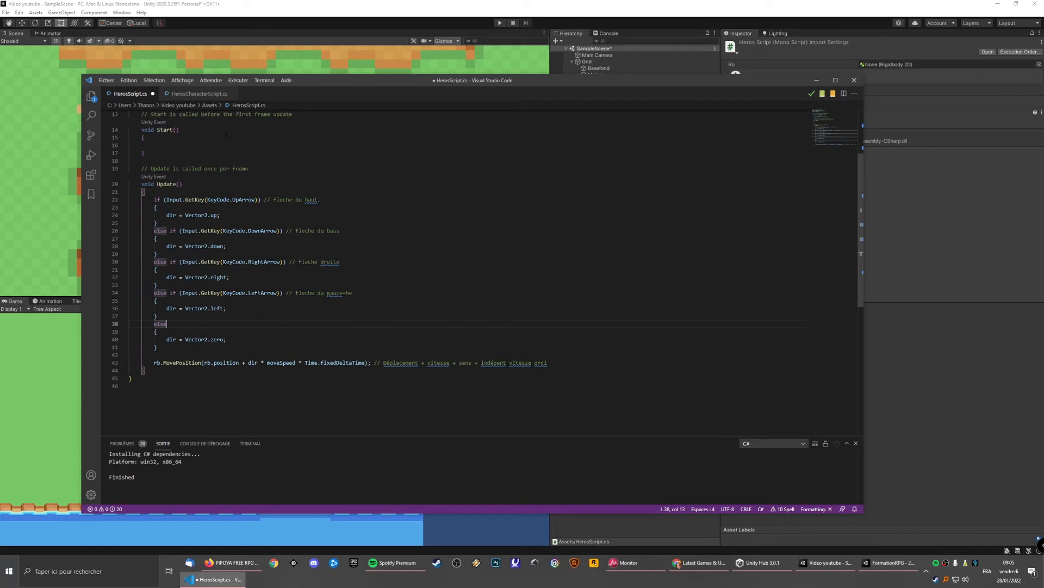
Save HerosScript and close Visual Studio Code to return to Unity.
left_click(283, 137)
key("ctrl+s")
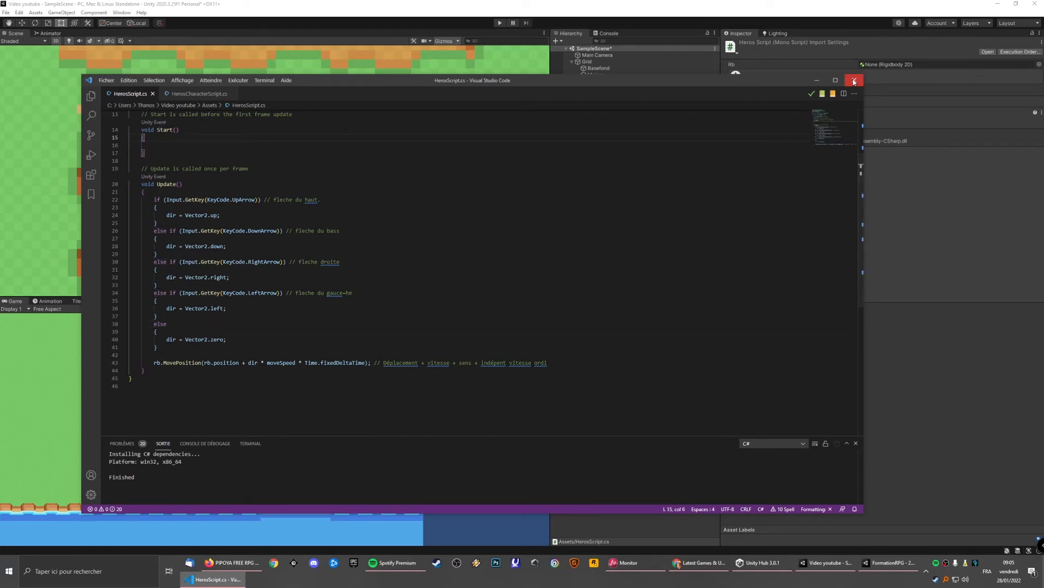
left_click(870, 90)
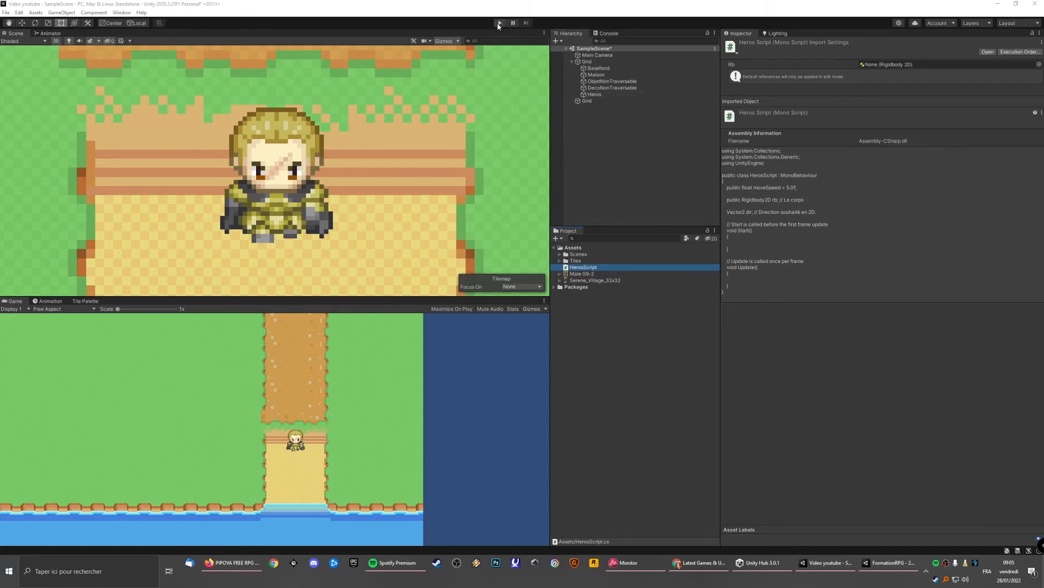
After a brief run of the scene, assign the Heros Rigidbody 2D to the Rb field of Heros Script.
scroll(446, 109, "down", 5)
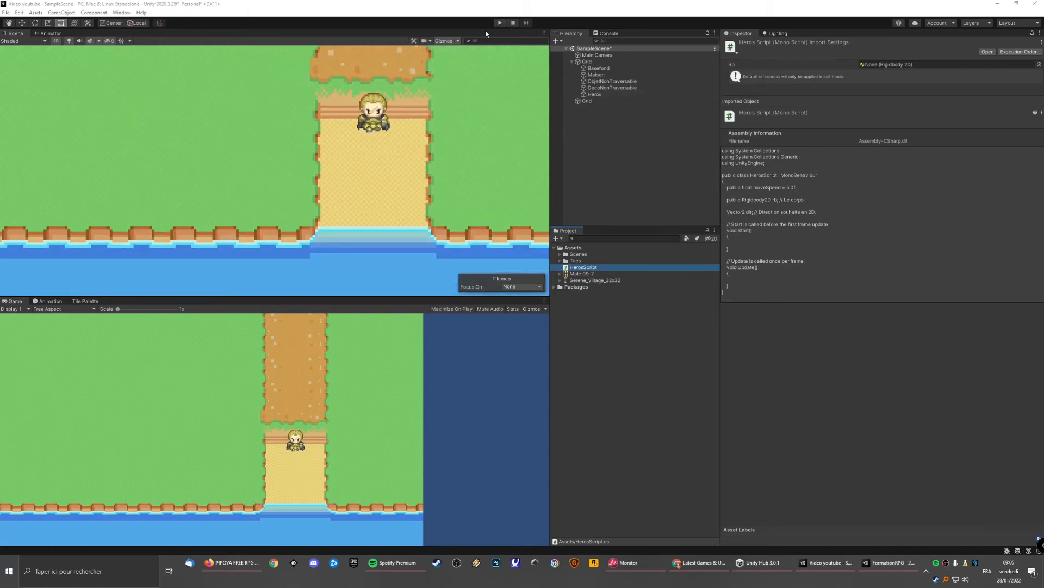
left_click(499, 23)
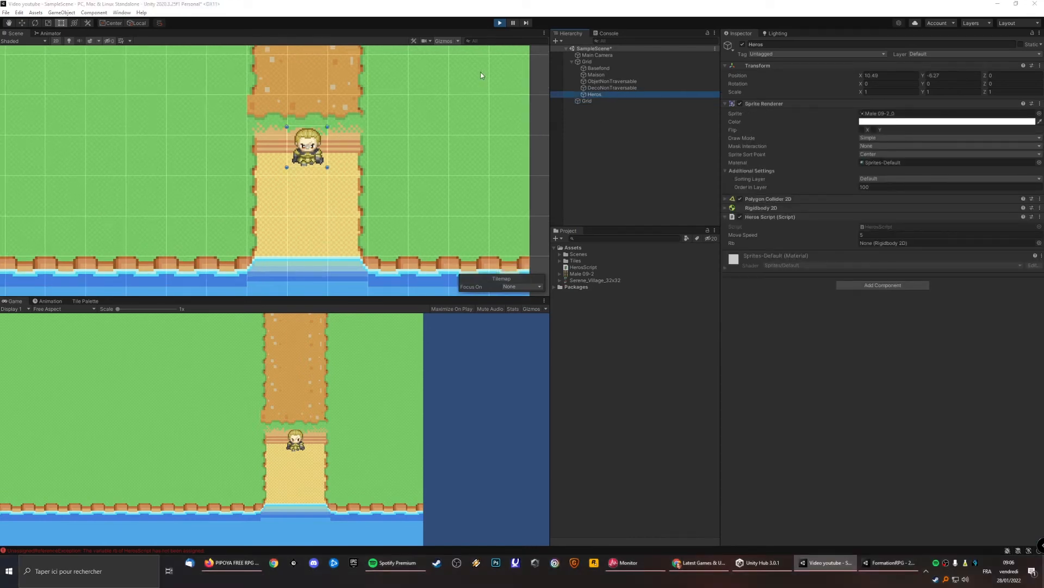
left_click(499, 23)
left_click_drag(761, 208, 920, 243)
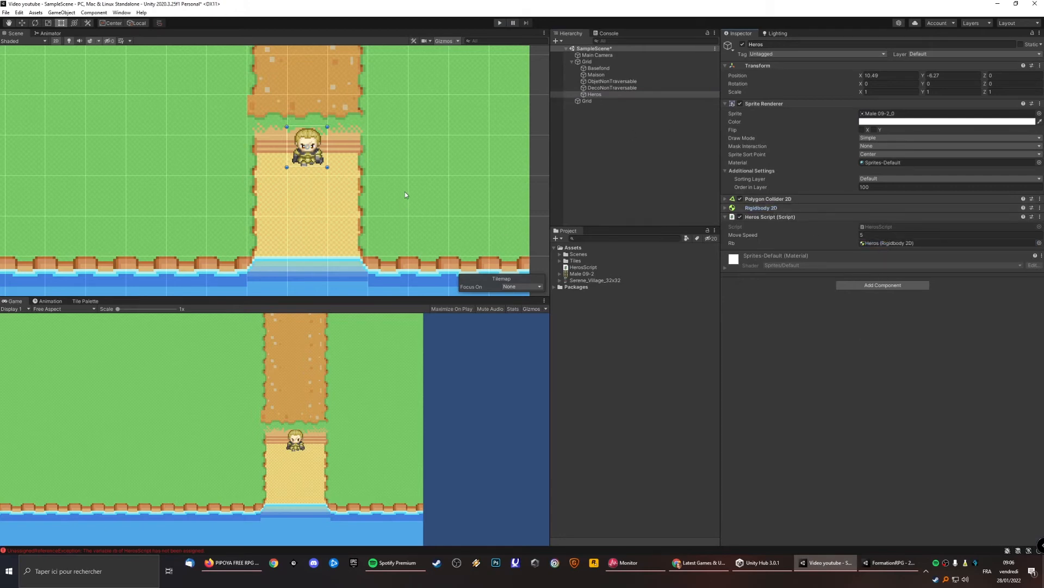
Run the scene, test moving the hero in all four directions with the arrow keys, and stop the game.
left_click(499, 24)
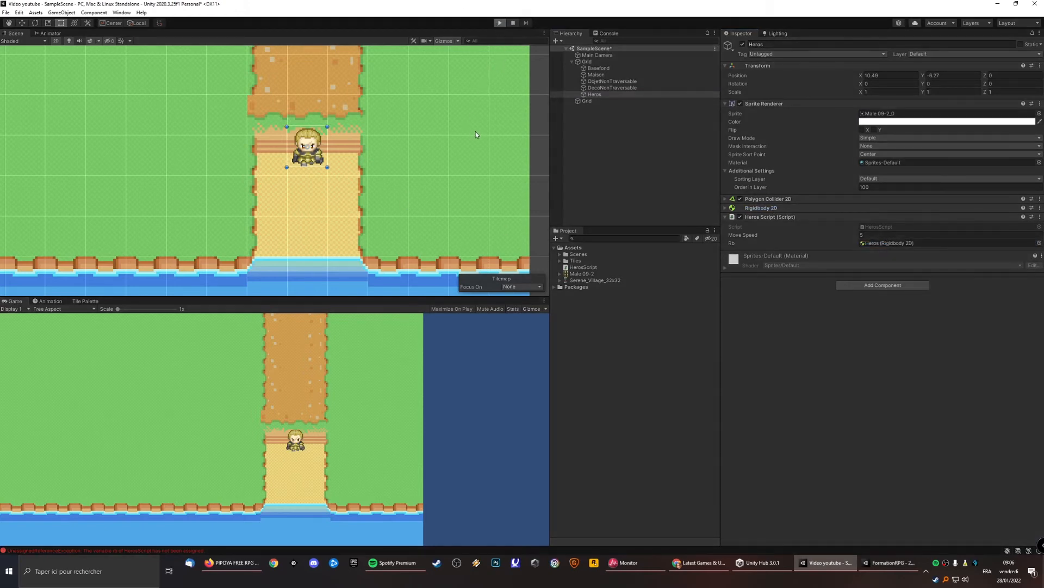
key("Down")
key("Up")
key("Left")
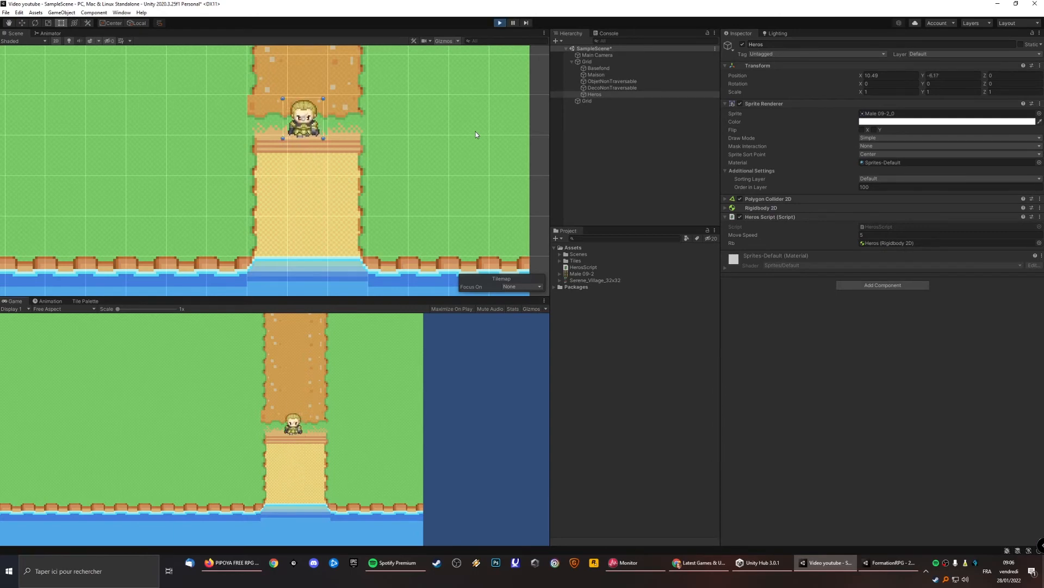
key("Left")
key("Down")
key("Left")
key("Up")
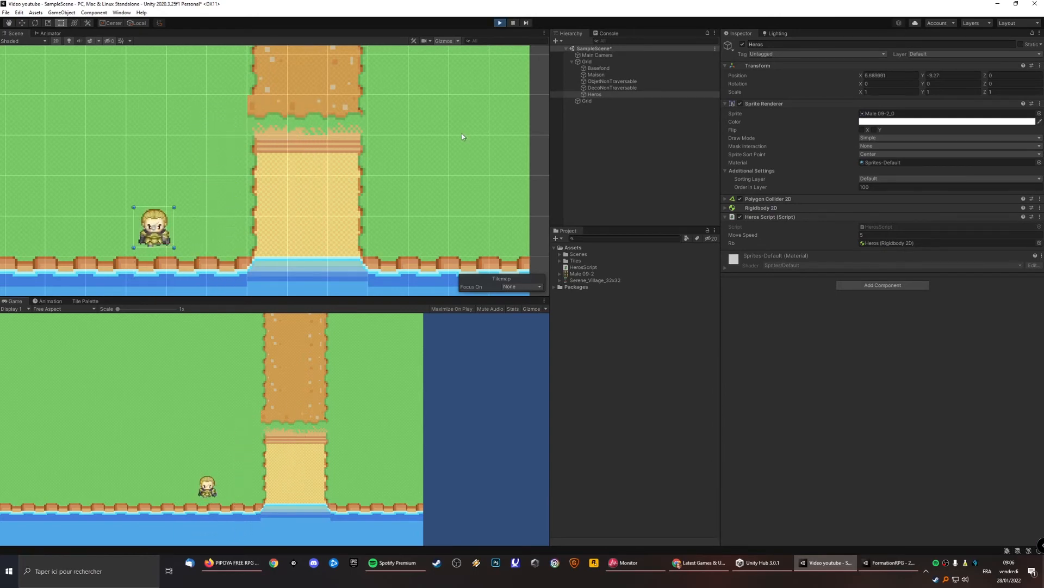
key("Up")
key("Right")
key("Down")
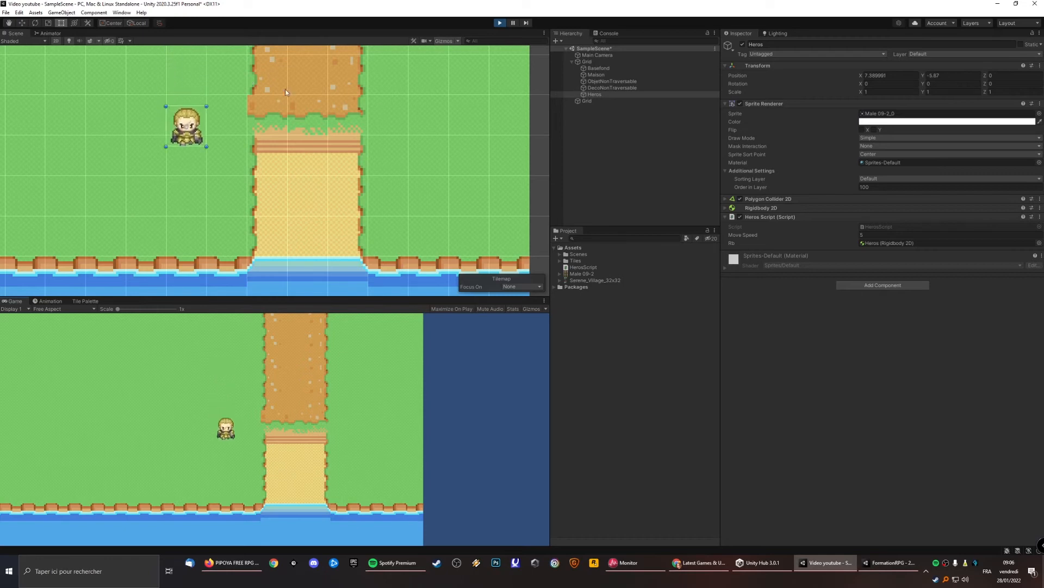
key("Right")
key("Down")
left_click(625, 146)
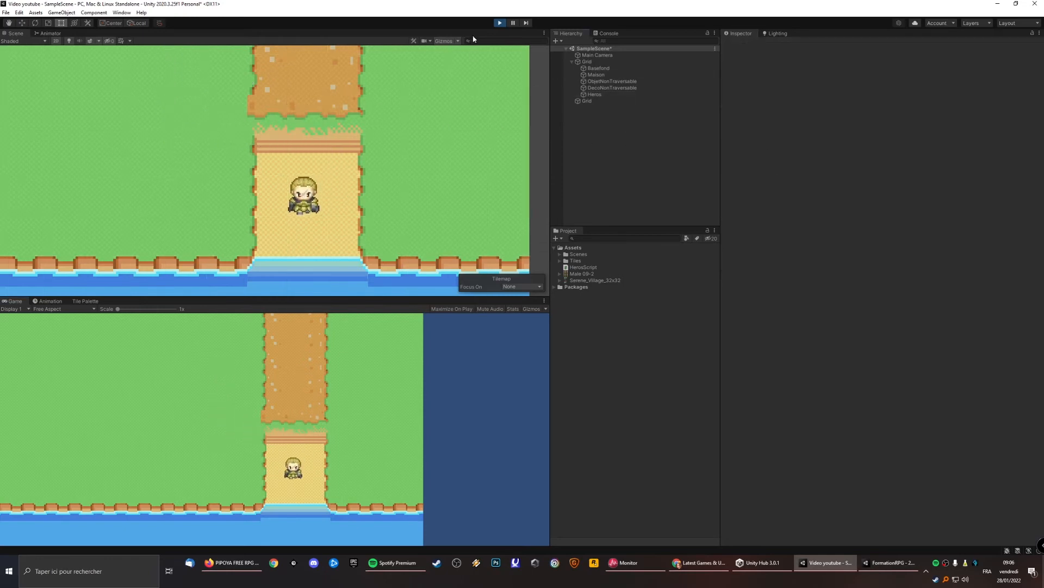
left_click(499, 23)
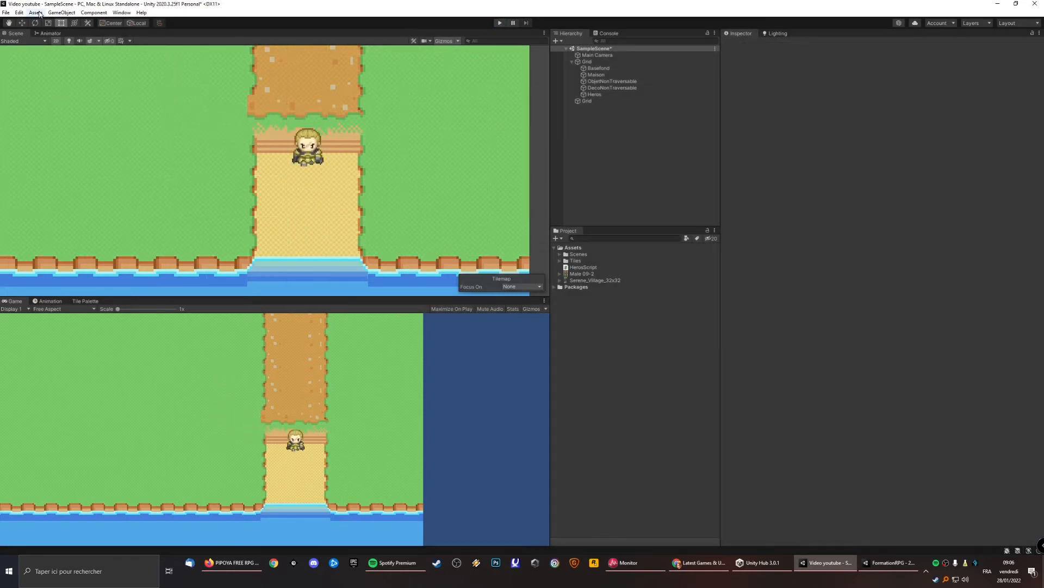
Install the Cinemachine 2.6.11 package from the Unity Registry and close the Package Manager.
left_click(597, 56)
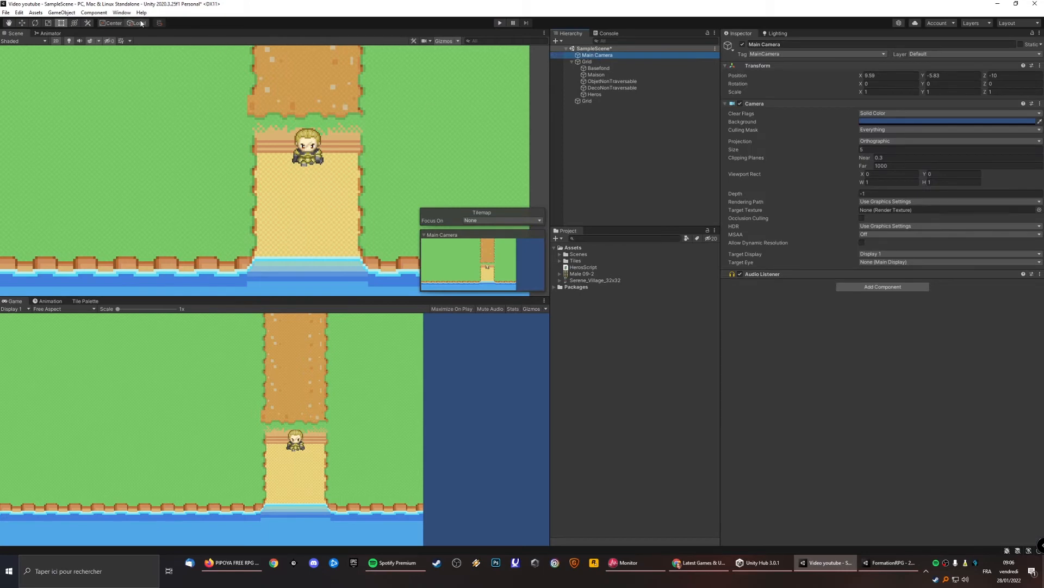
left_click(123, 12)
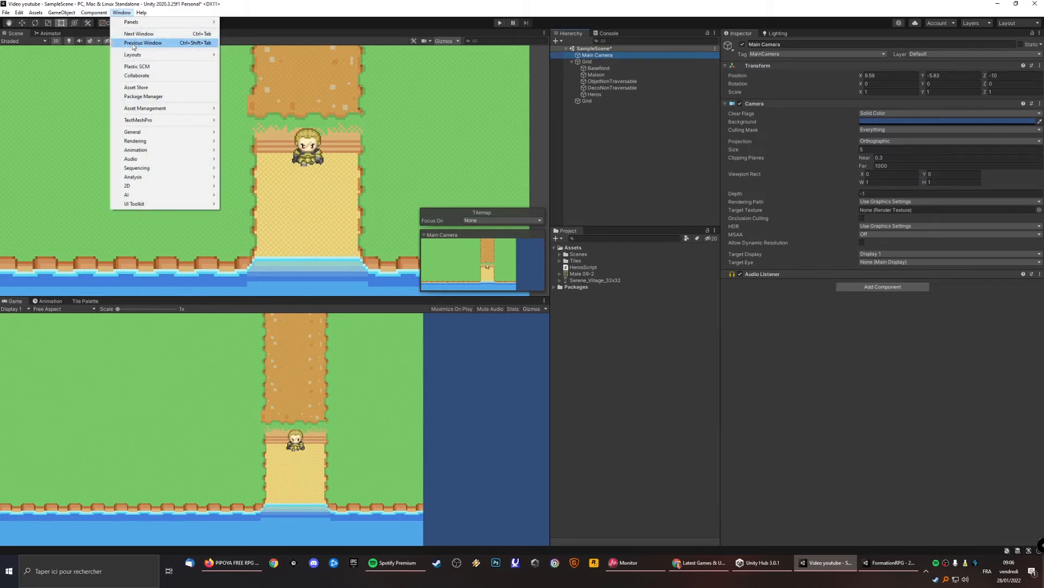
left_click(143, 97)
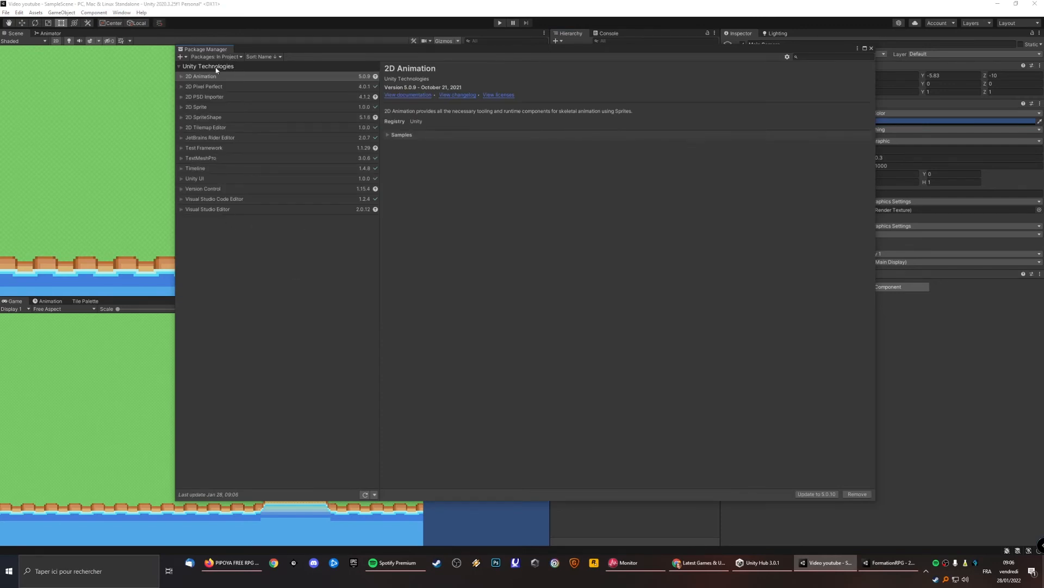
left_click(216, 57)
left_click(208, 66)
left_click(215, 260)
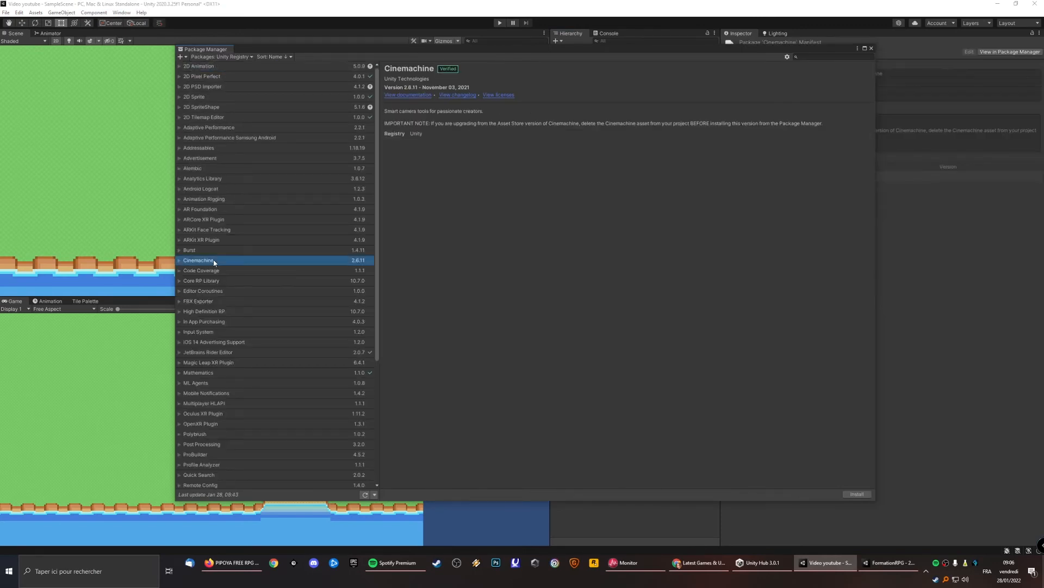
left_click(857, 494)
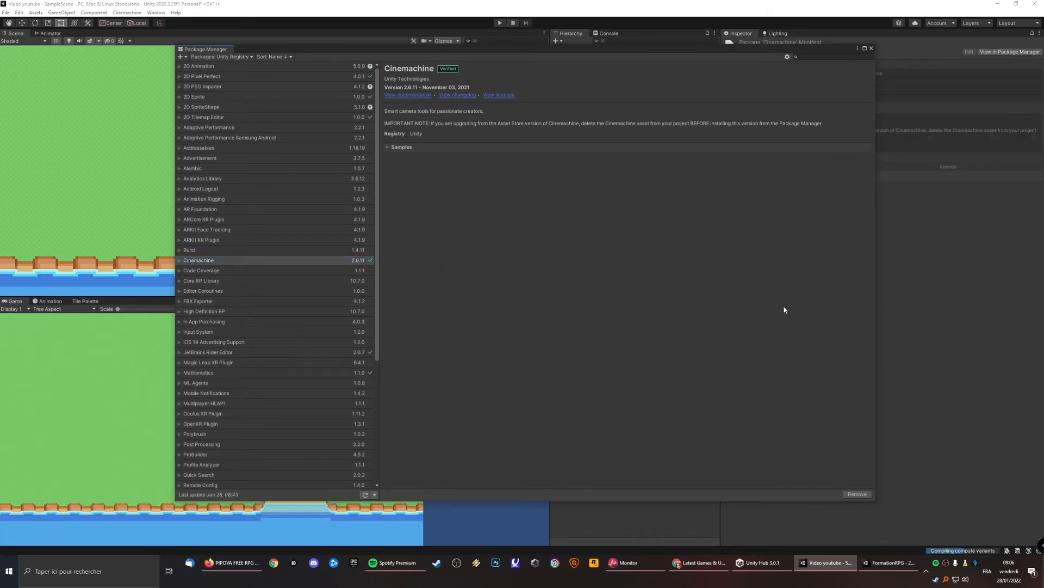
left_click(872, 49)
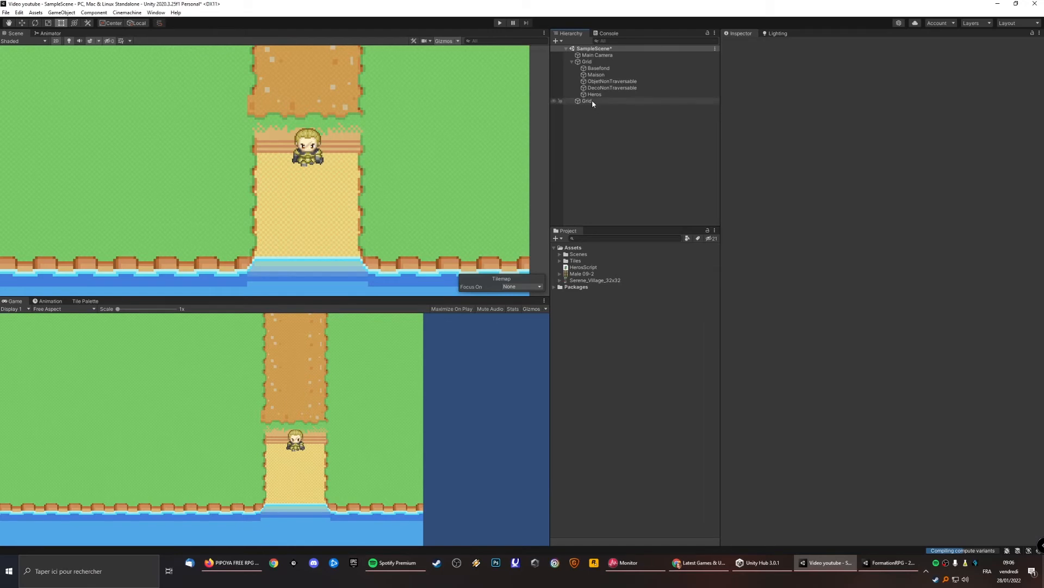
Add a Cinemachine 2D camera to the scene.
left_click(598, 55)
left_click(614, 149)
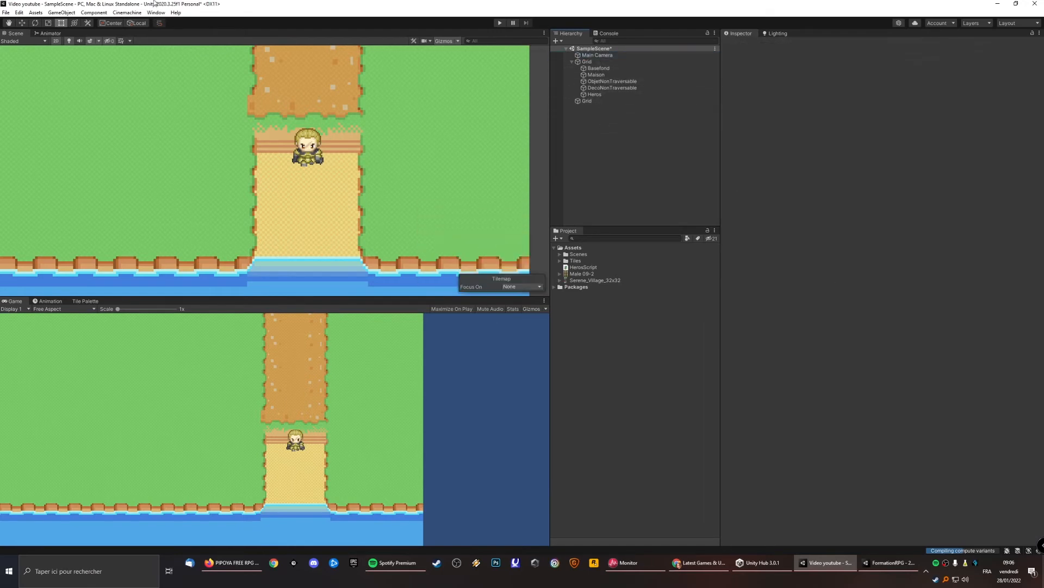
left_click(59, 13)
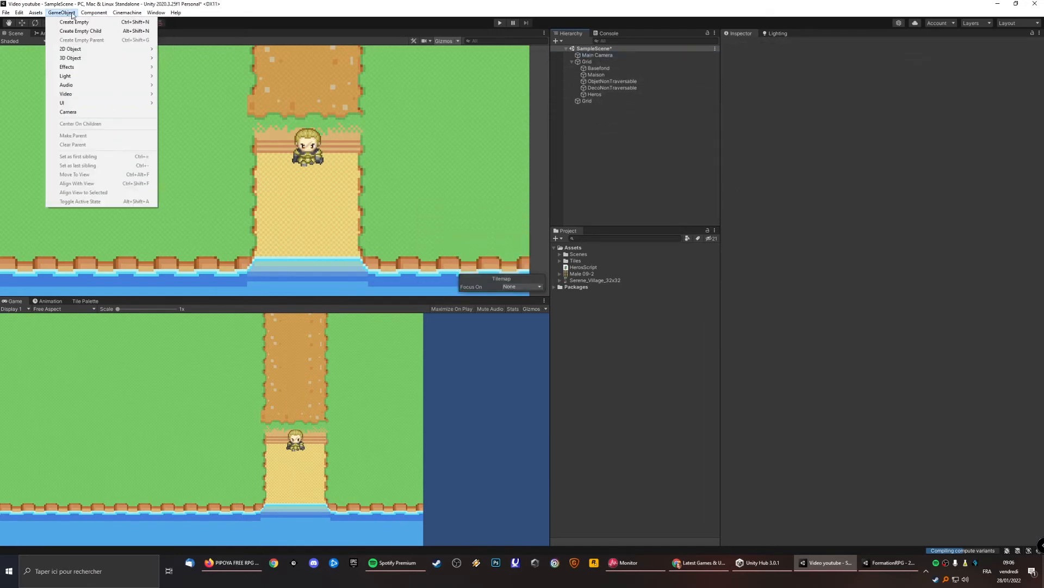
left_click(130, 15)
left_click(130, 14)
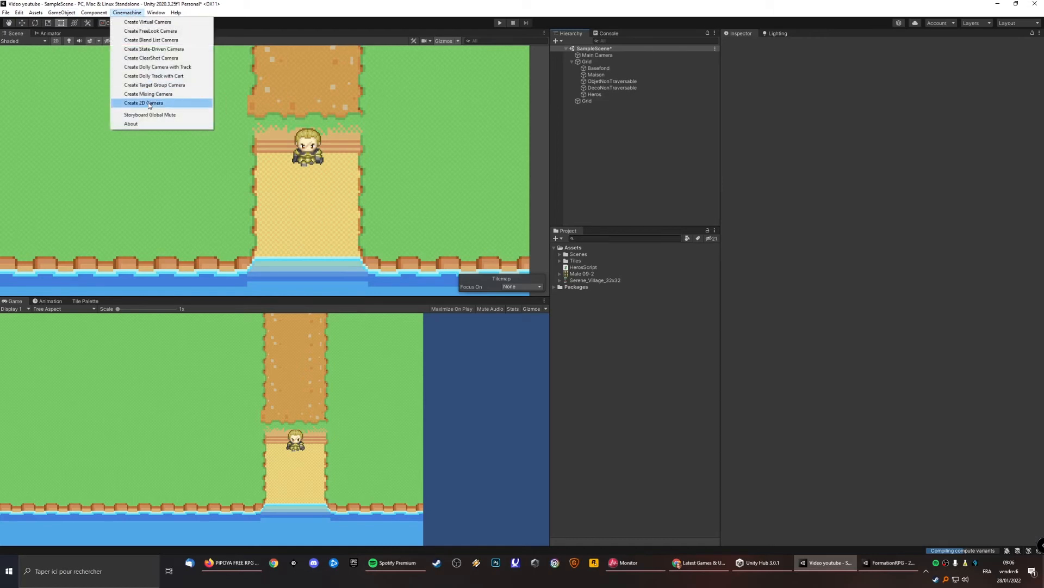
left_click(149, 103)
Create an empty GameObject at the scene root and name it Camera.
right_click(594, 136)
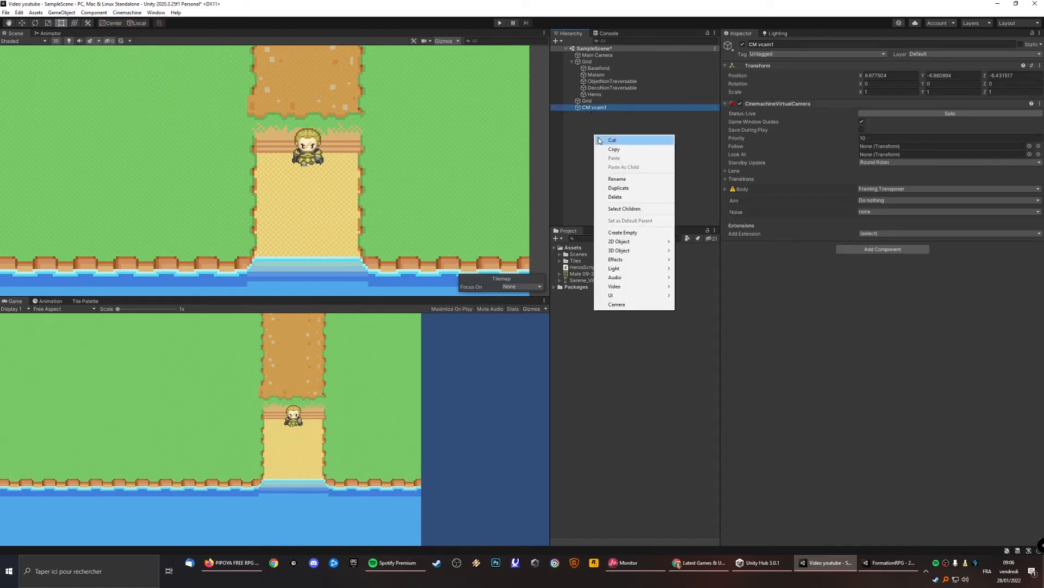
left_click(622, 233)
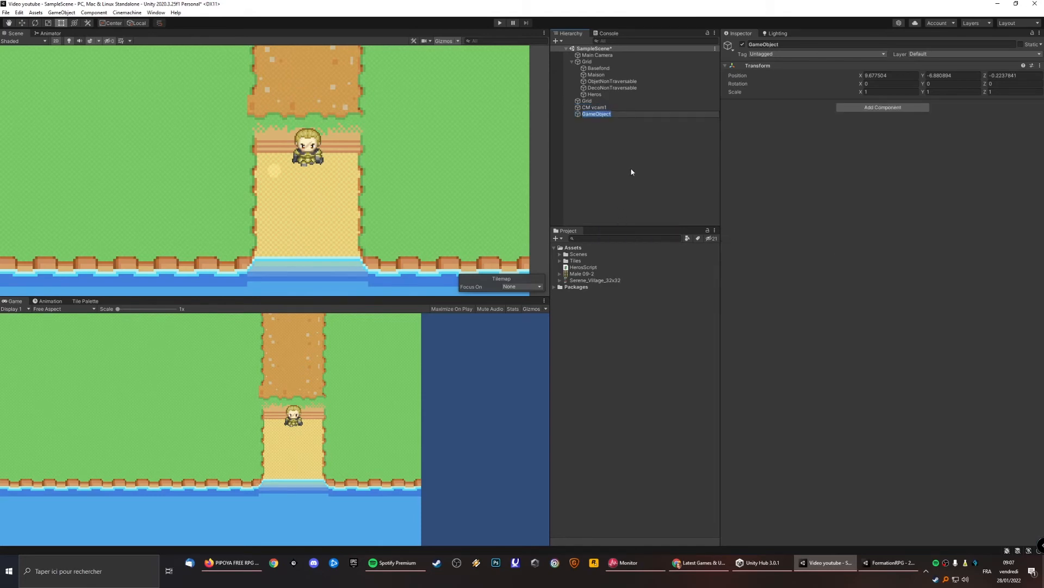
type("Camera")
key("Return")
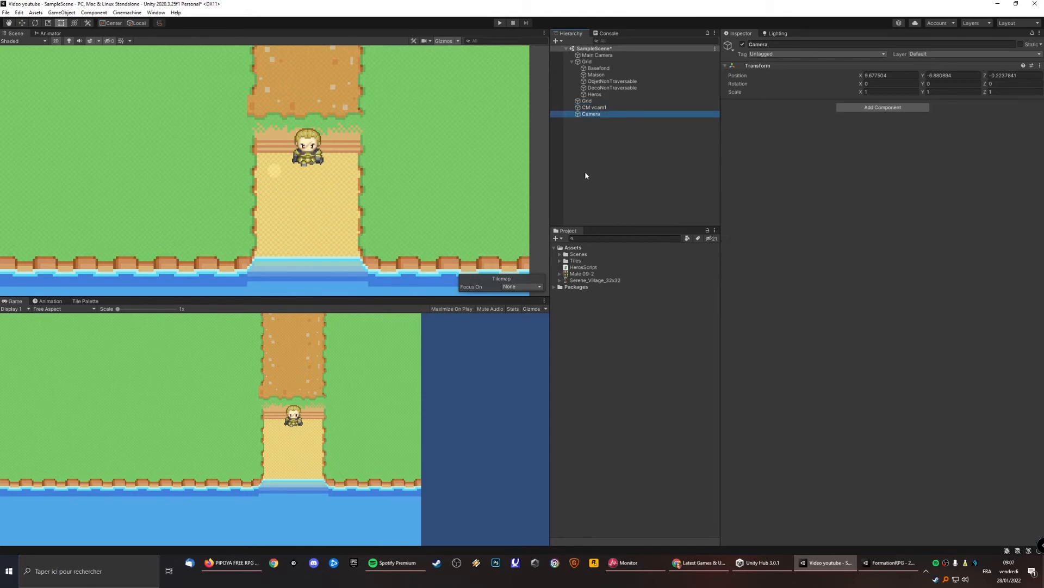
Parent Main Camera and CM vcam1 under the Camera object.
left_click(594, 108)
left_click(597, 55, "ctrl")
left_click_drag(597, 55, 598, 114)
left_click(612, 129)
left_click(606, 116)
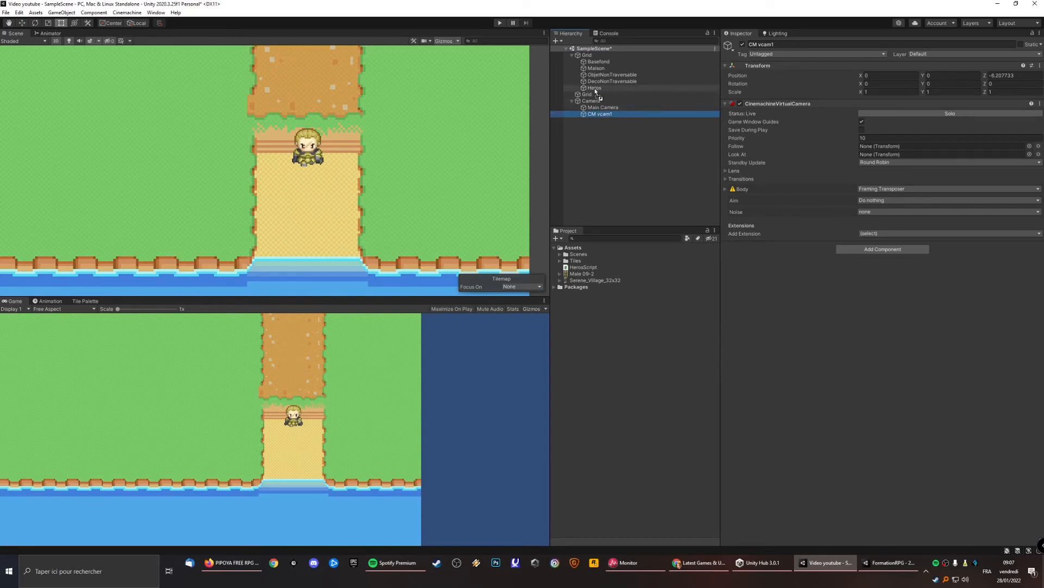
Assign the Heros transform as the Follow target of CM vcam1.
mouse_move(596, 87)
left_mouse_down()
mouse_move(606, 117)
mouse_move(588, 103)
left_mouse_up()
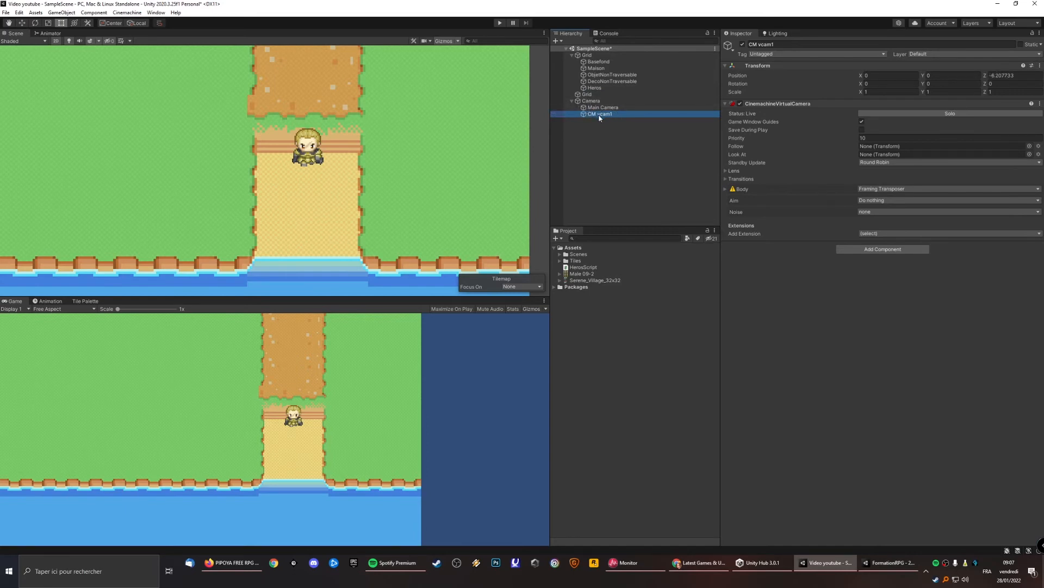
left_click(599, 114)
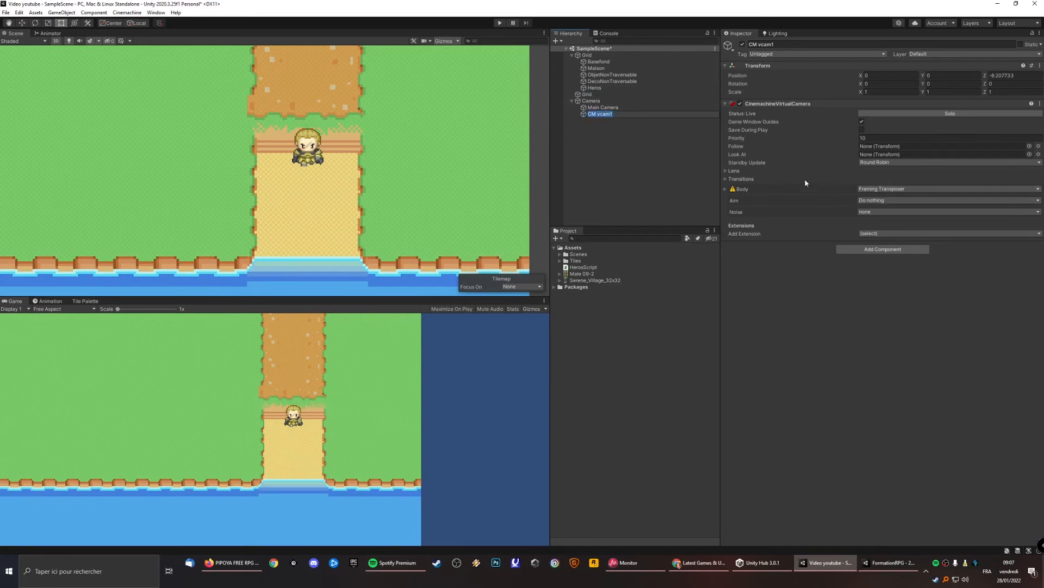
left_click_drag(599, 88, 881, 146)
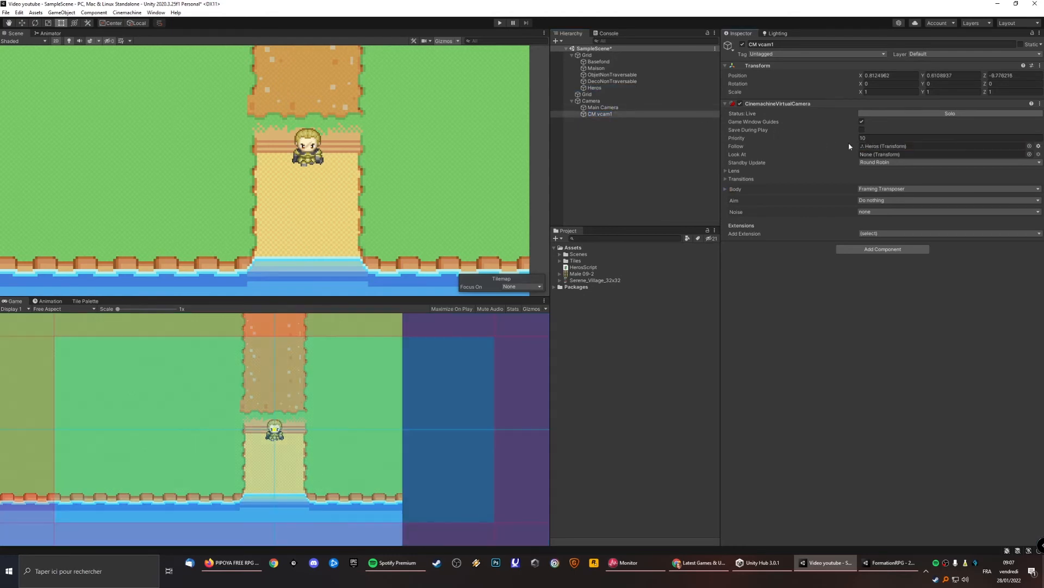
Run the scene and move the hero up, left and right to test whether the camera follows him.
left_click(499, 23)
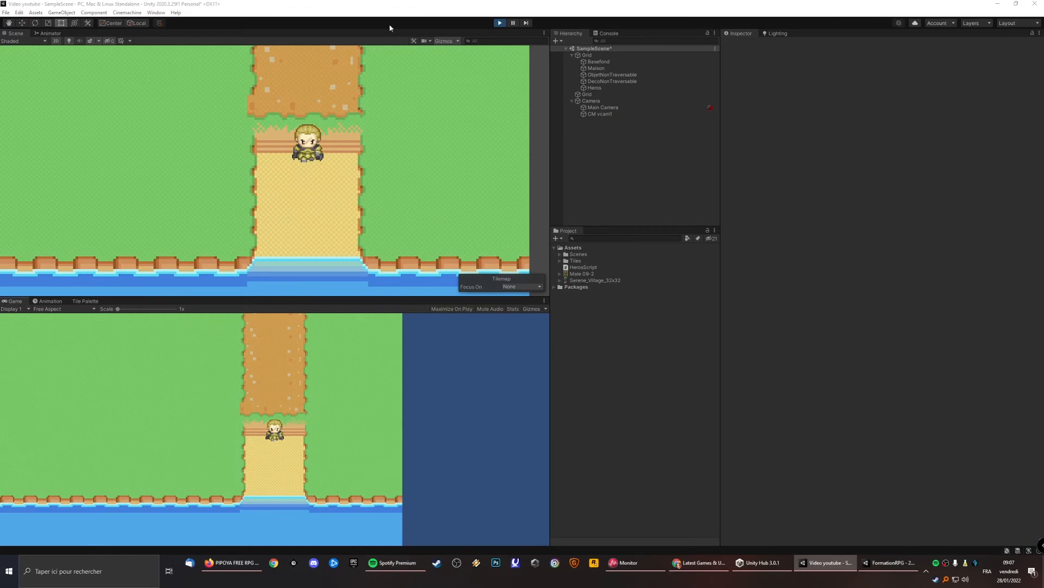
key("Up")
key("Left")
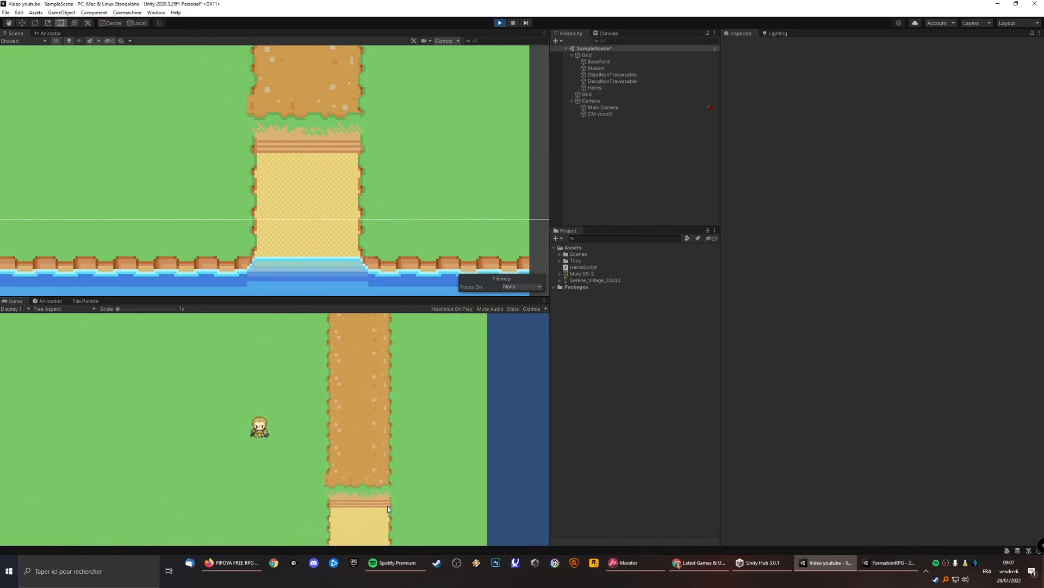
key("Left")
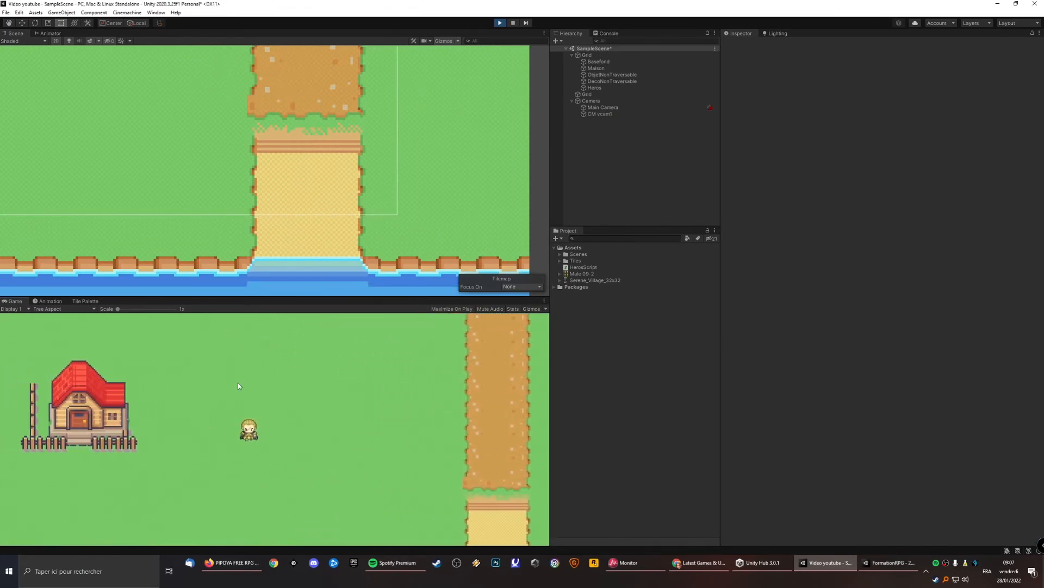
key("Right")
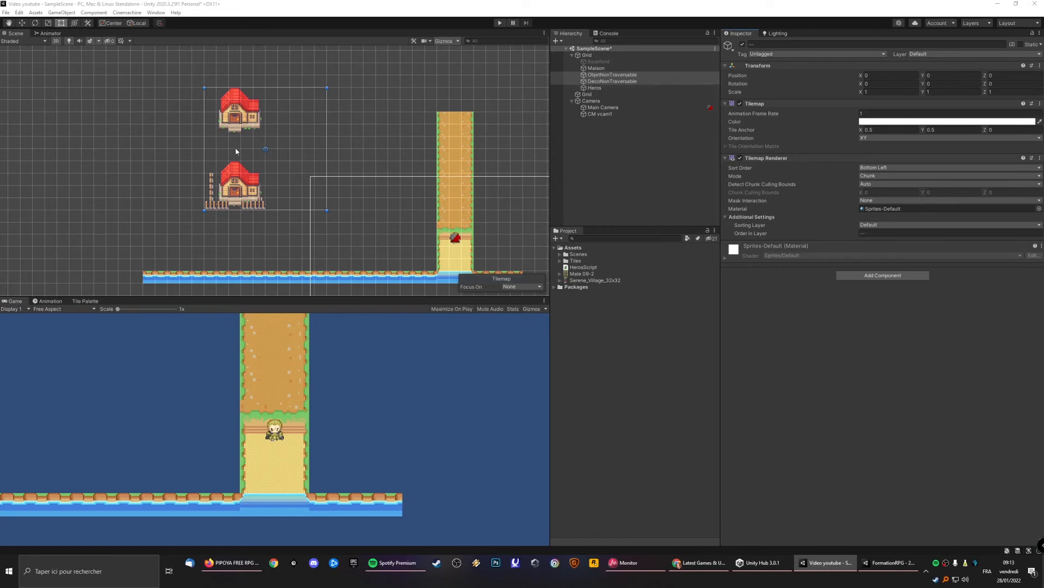
Add a Tilemap Collider 2D to ObjetNonTraversable and DecoNonTraversable together, and reactivate the Basefond tilemap.
left_click(859, 274)
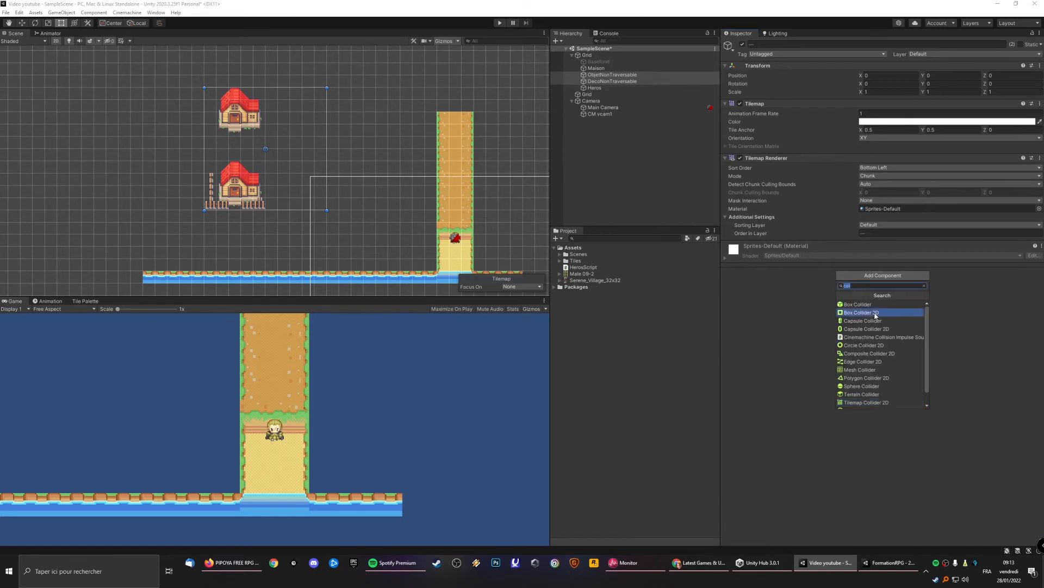
left_click(870, 402)
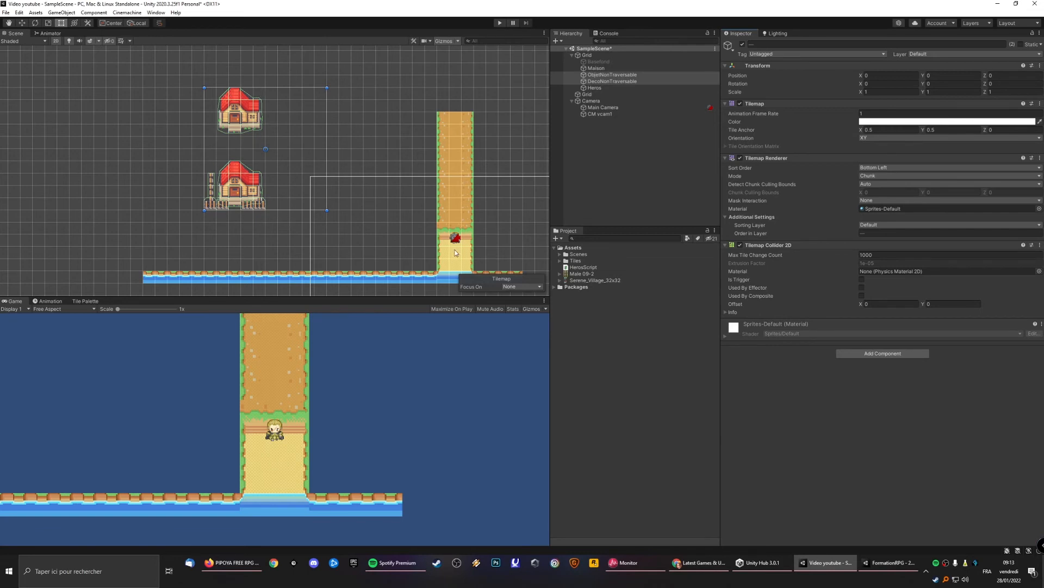
left_click(598, 62)
left_click(743, 44)
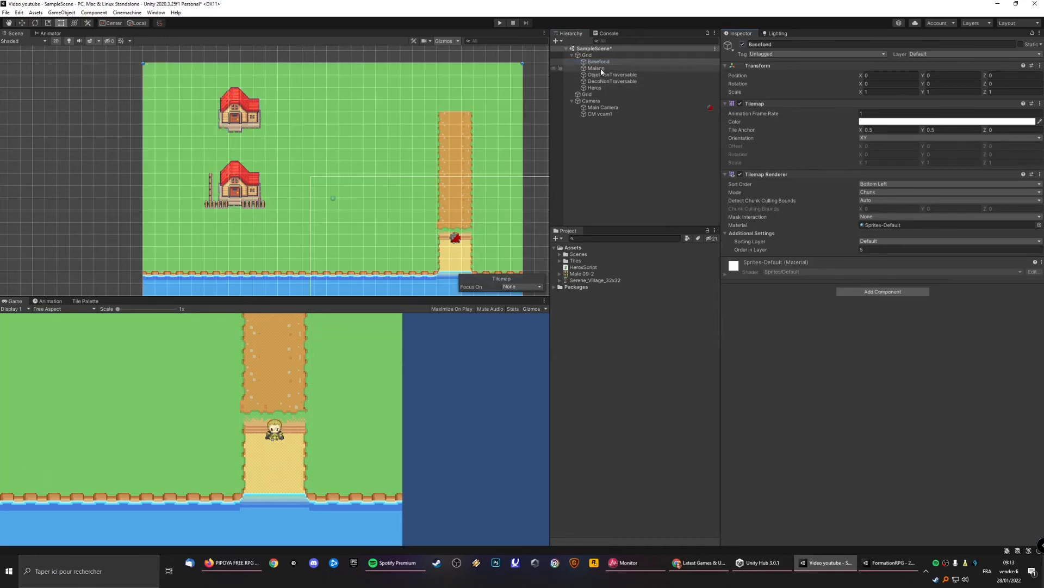
Run the scene and walk the hero into the fenced house to test the tilemap collisions.
left_click(499, 23)
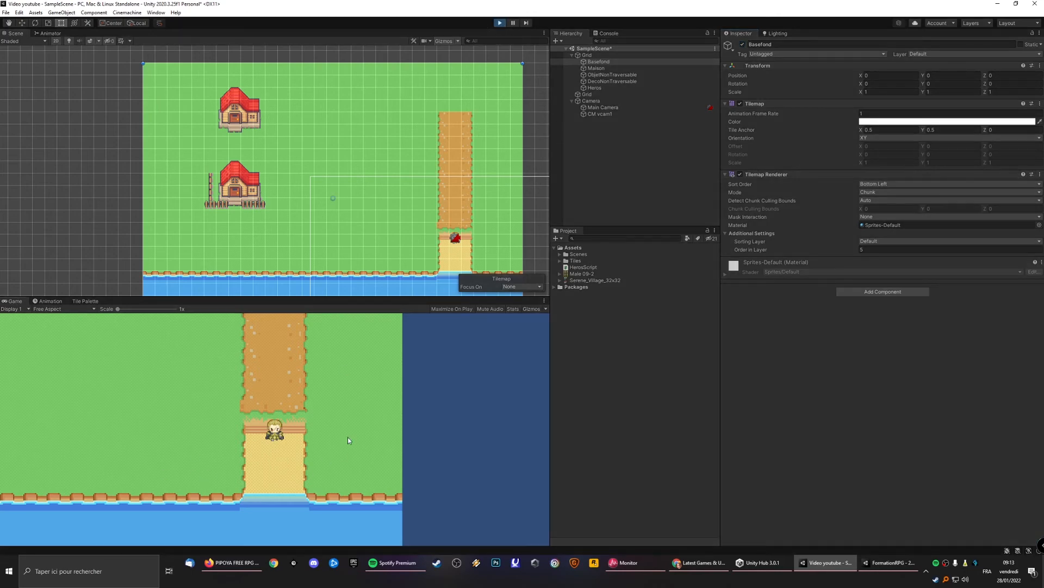
key("Up")
key("Left")
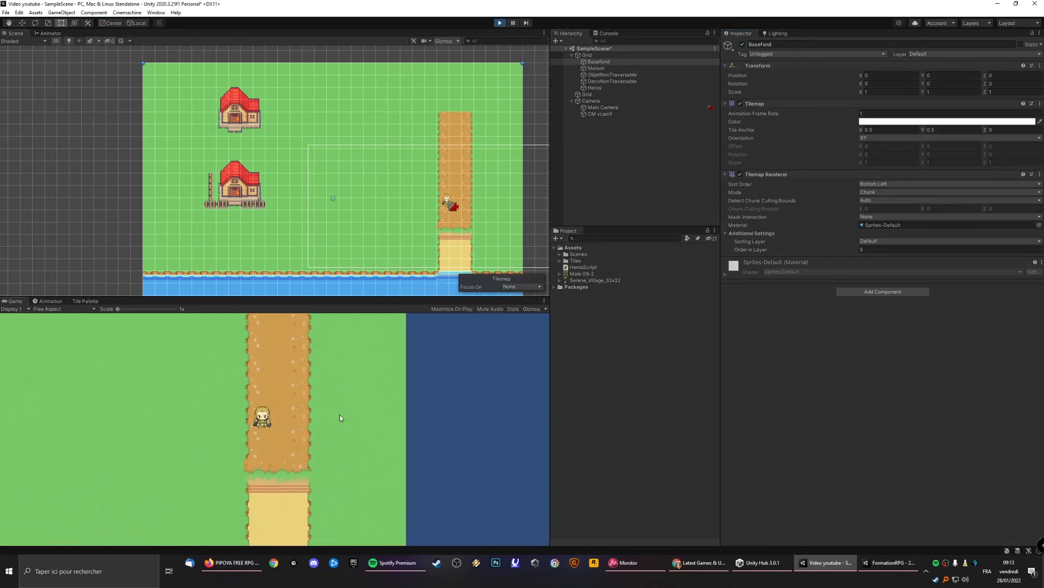
key("Left")
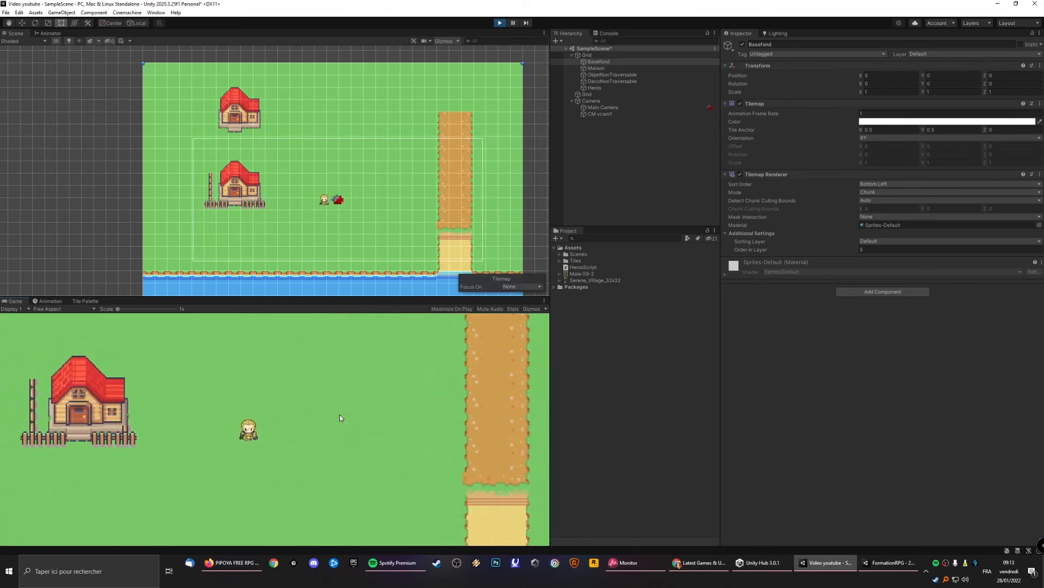
key("Up")
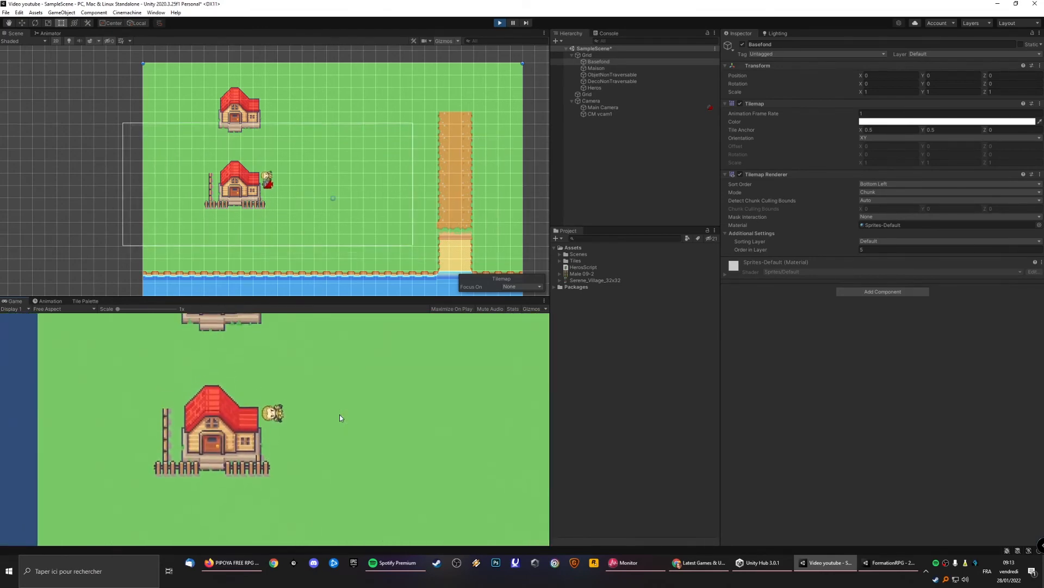
key("Down")
key("Right")
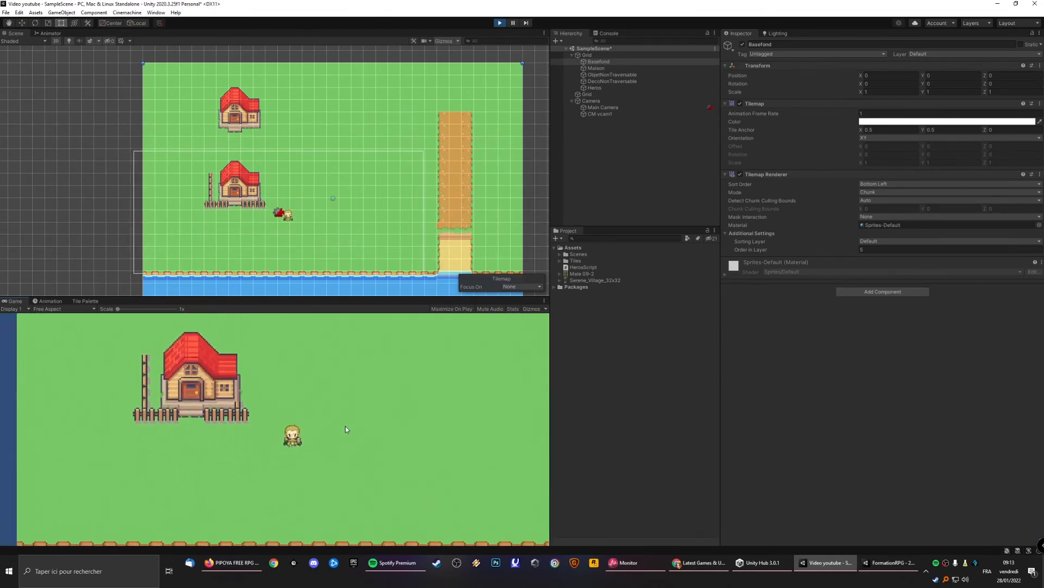
Stop the game and freeze the hero's Z rotation in the Rigidbody 2D constraints.
left_click(595, 87)
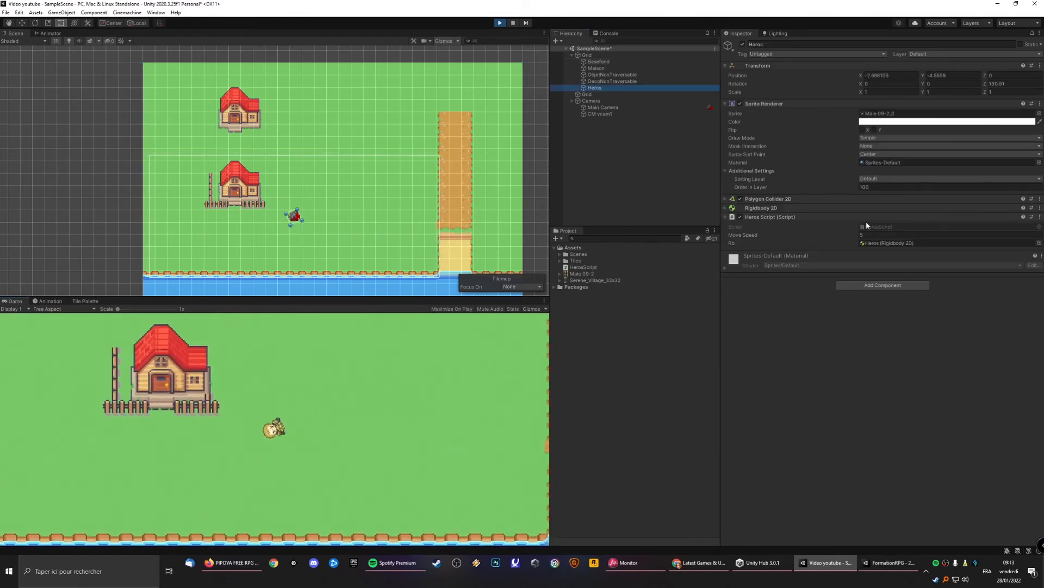
left_click(728, 209)
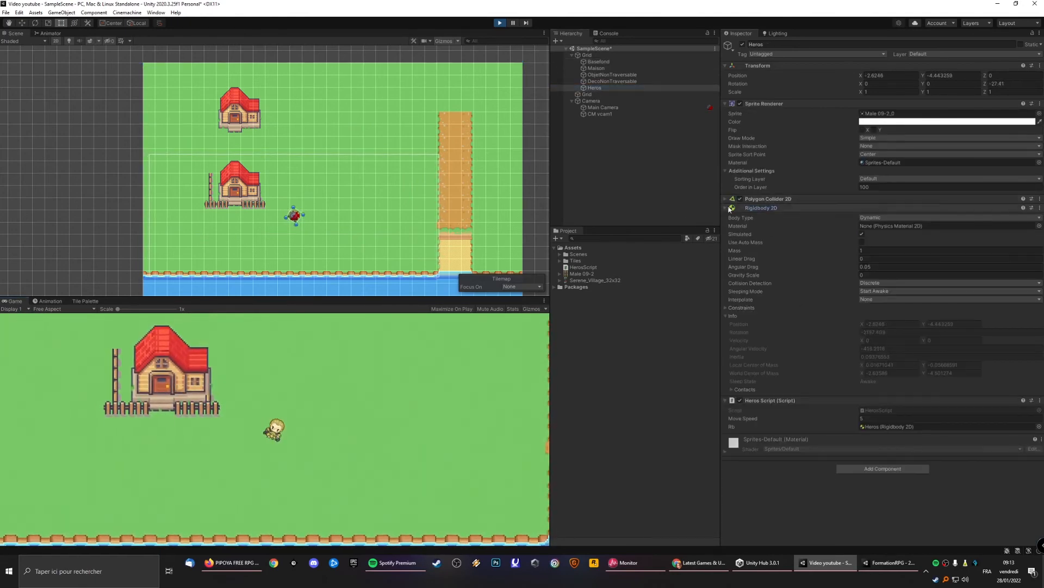
left_click(503, 24)
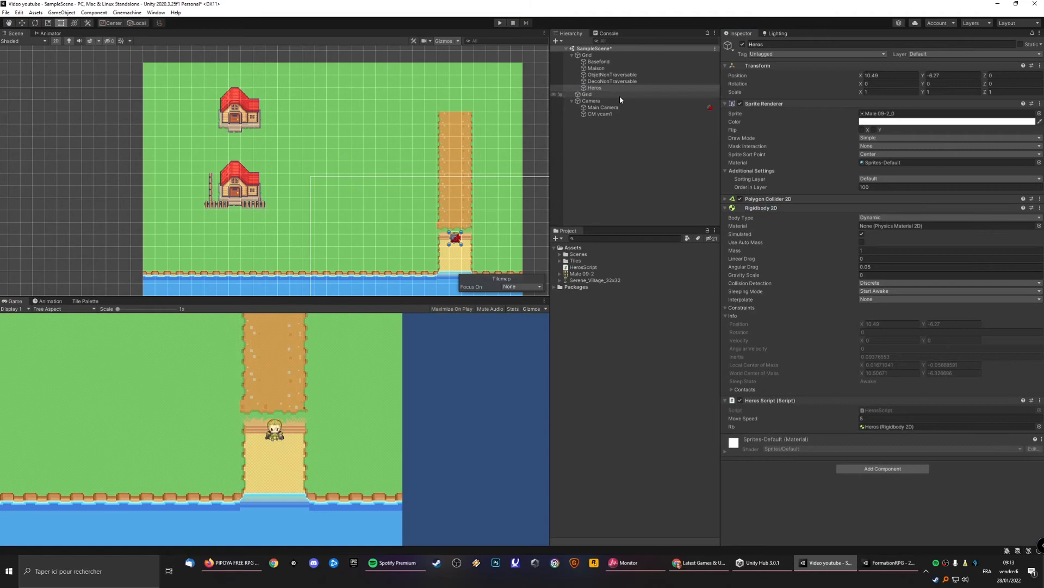
left_click(725, 199)
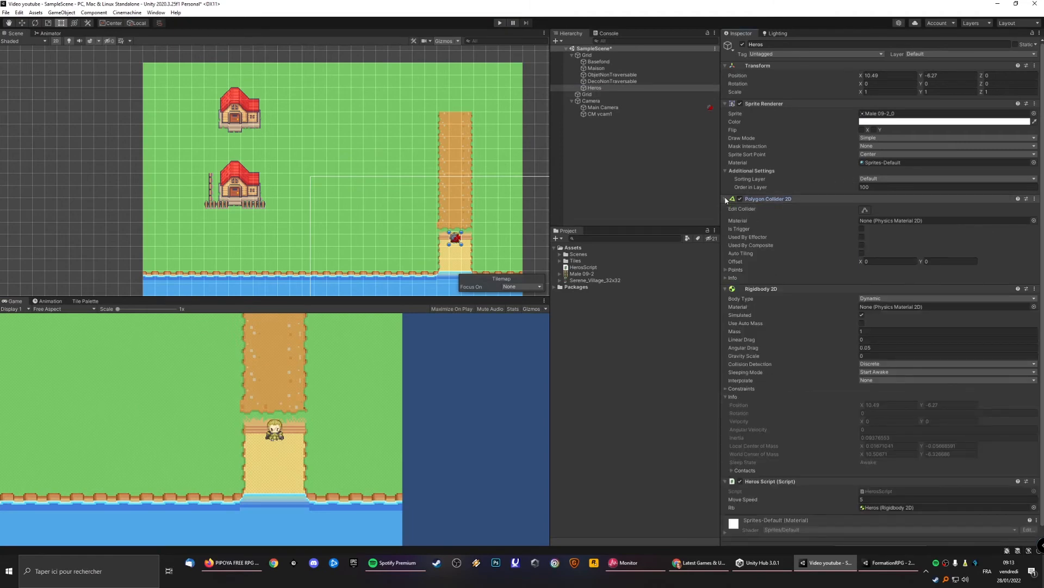
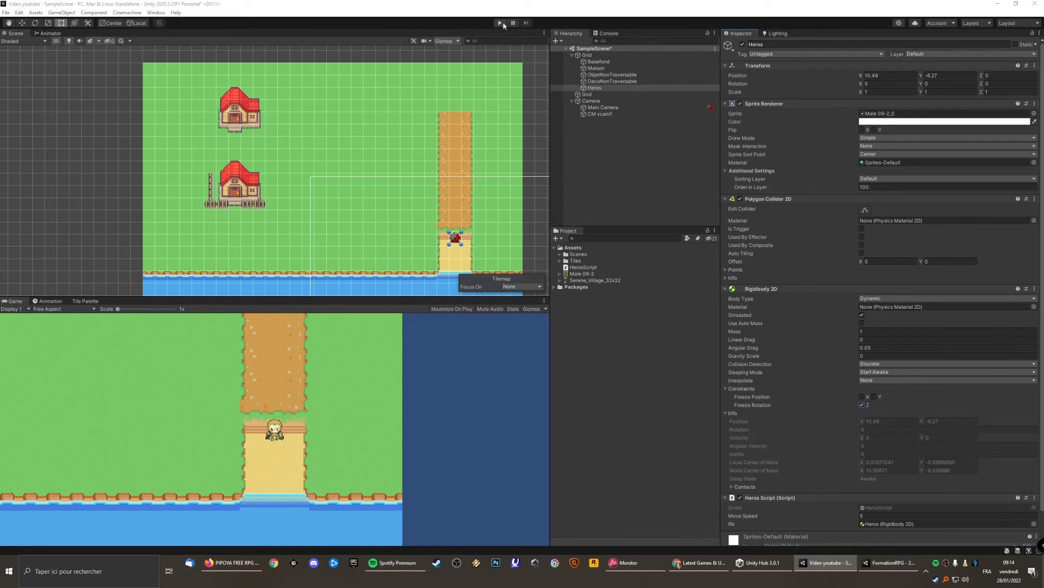
left_click(599, 162)
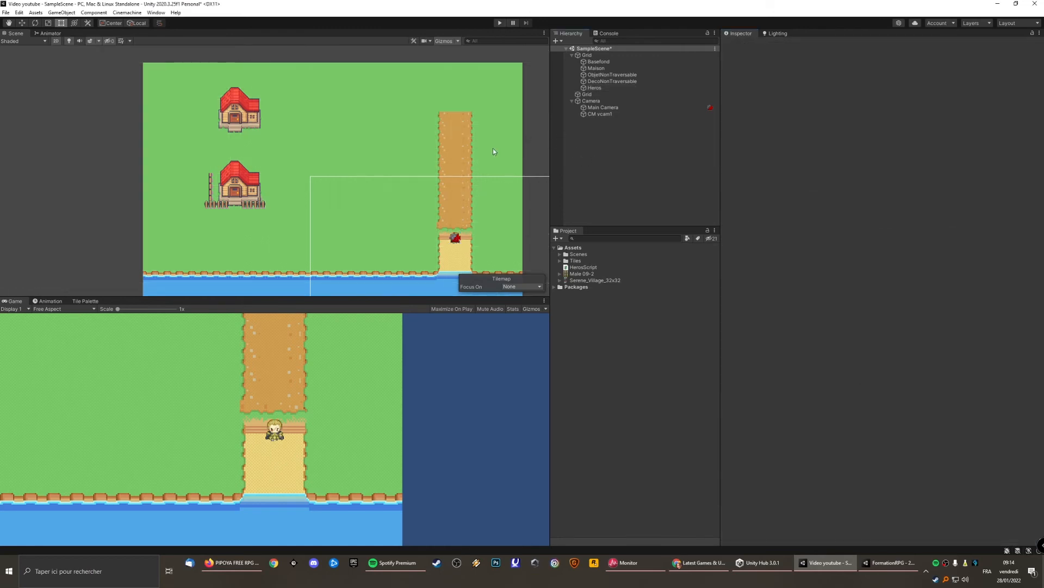
Create a new rectangular tilemap and name it borduredujeu.
scroll(479, 153, "down", 1)
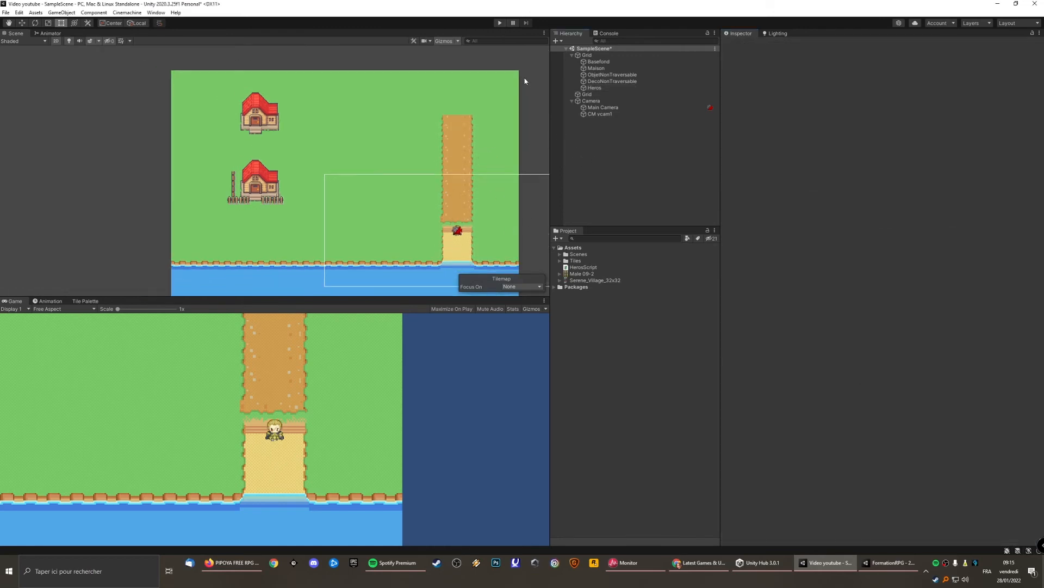
scroll(528, 227, "down", 1)
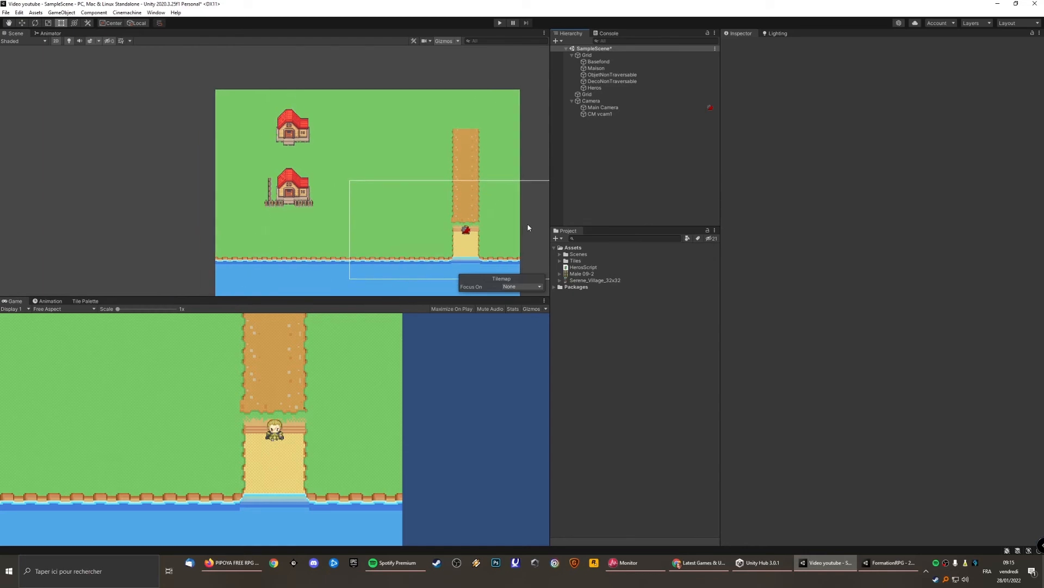
left_click(85, 300)
left_click(36, 12)
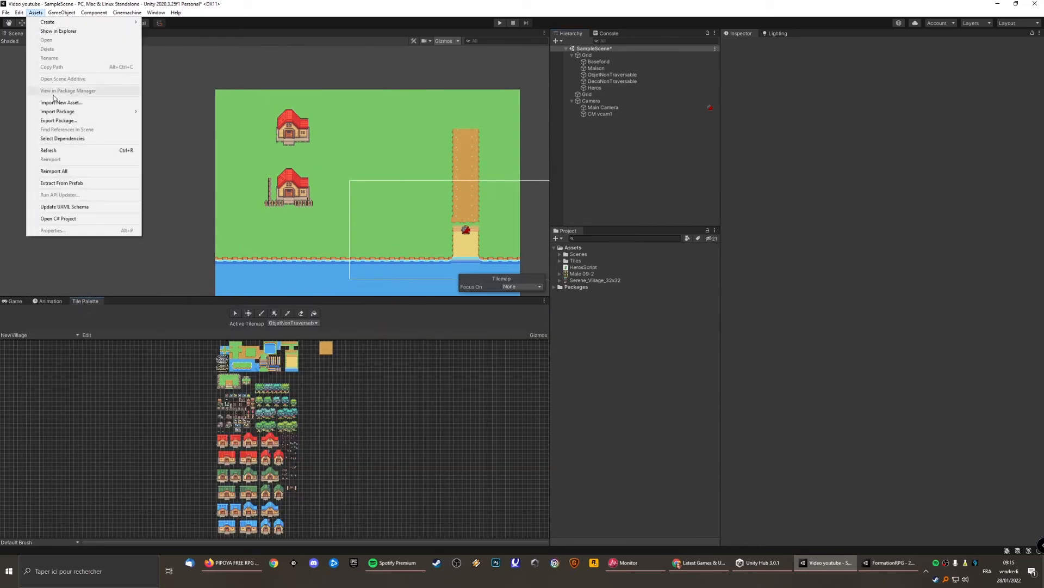
mouse_move(61, 12)
mouse_move(75, 50)
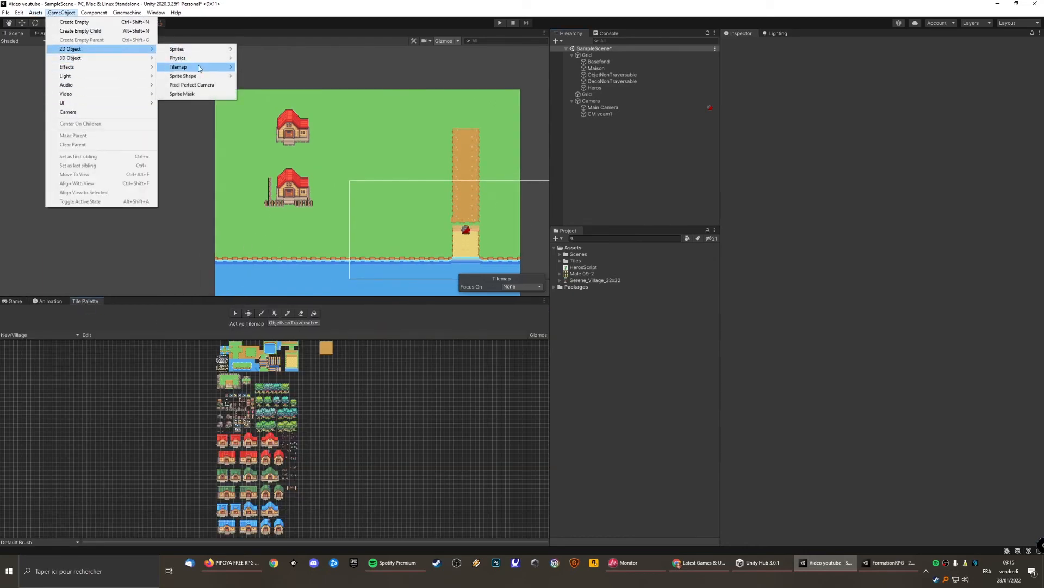
mouse_move(204, 68)
left_click(256, 67)
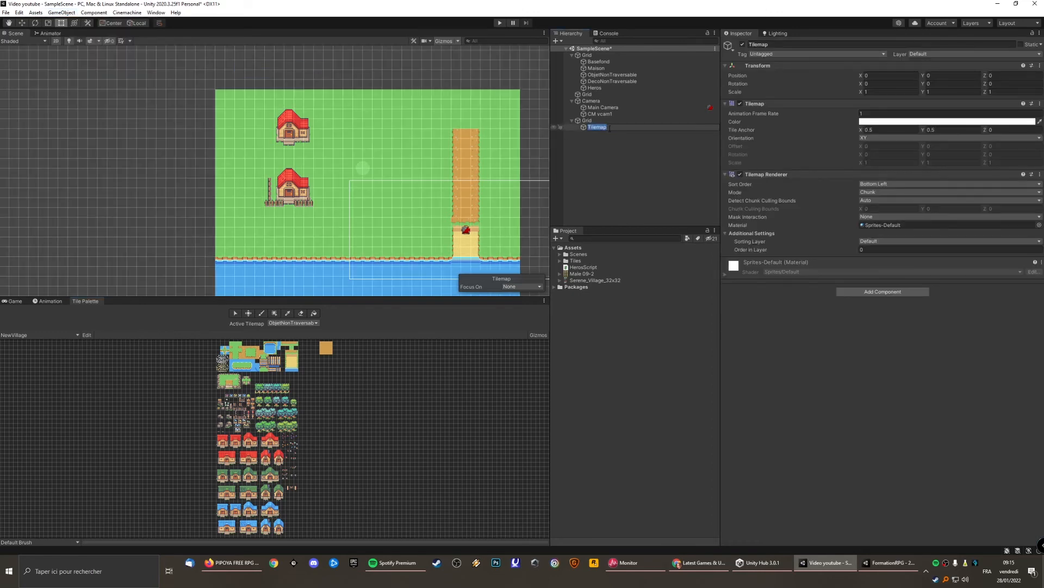
type("borduredujeu")
key("Return")
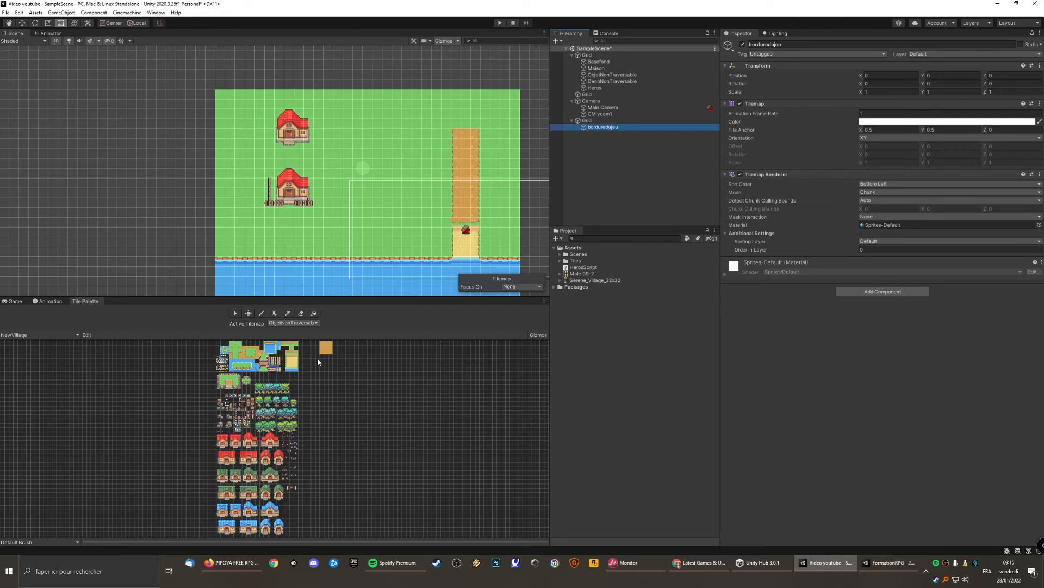
Paint a border of red roof tiles around the whole map on the borduredujeu tilemap.
left_click(249, 454)
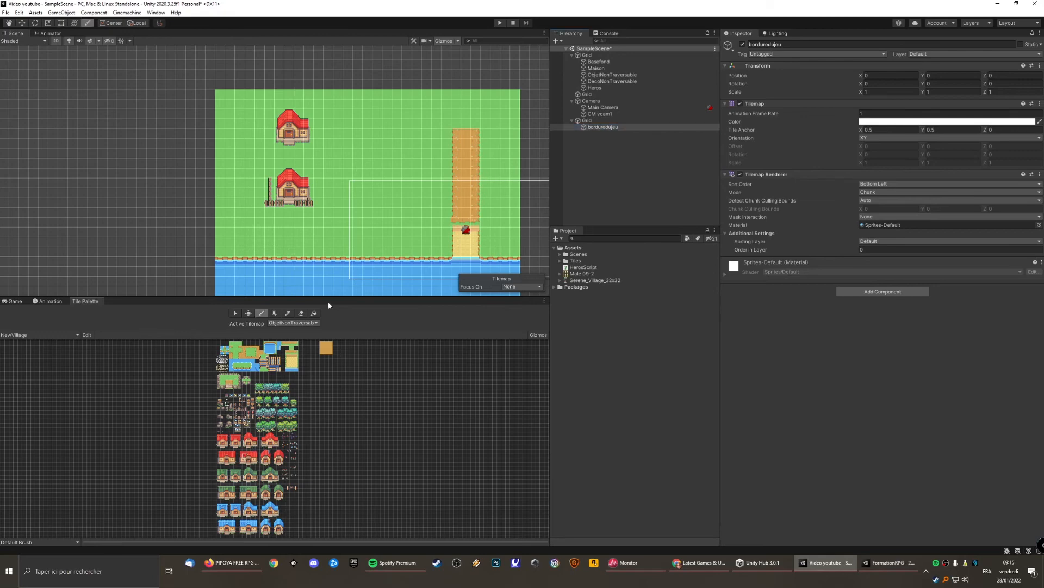
left_click(294, 324)
left_click(280, 332)
left_click(294, 323)
left_click(283, 362)
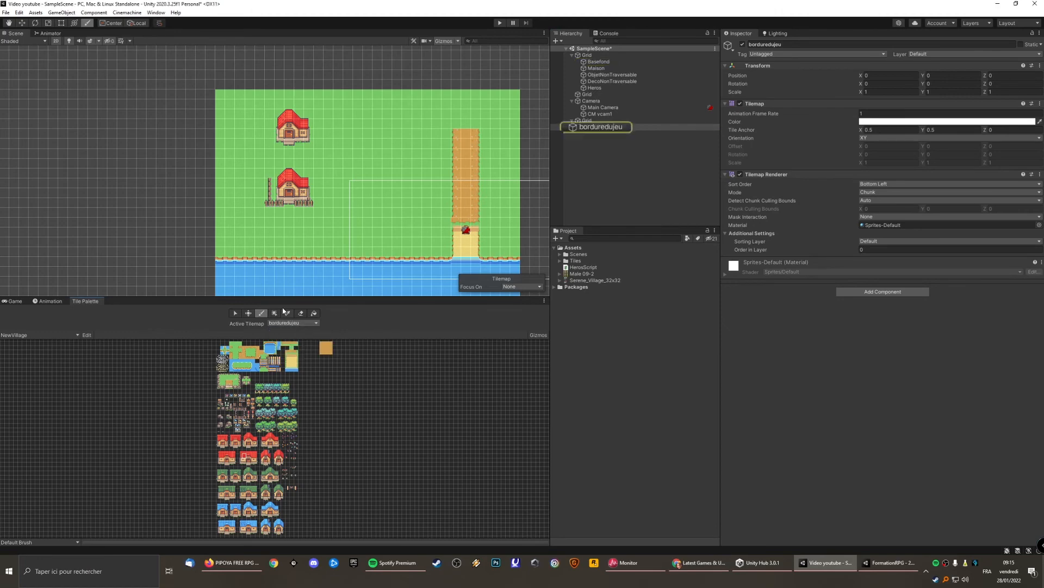
mouse_move(209, 86)
left_mouse_down()
mouse_move(516, 88)
mouse_move(527, 107)
mouse_move(529, 264)
left_mouse_up()
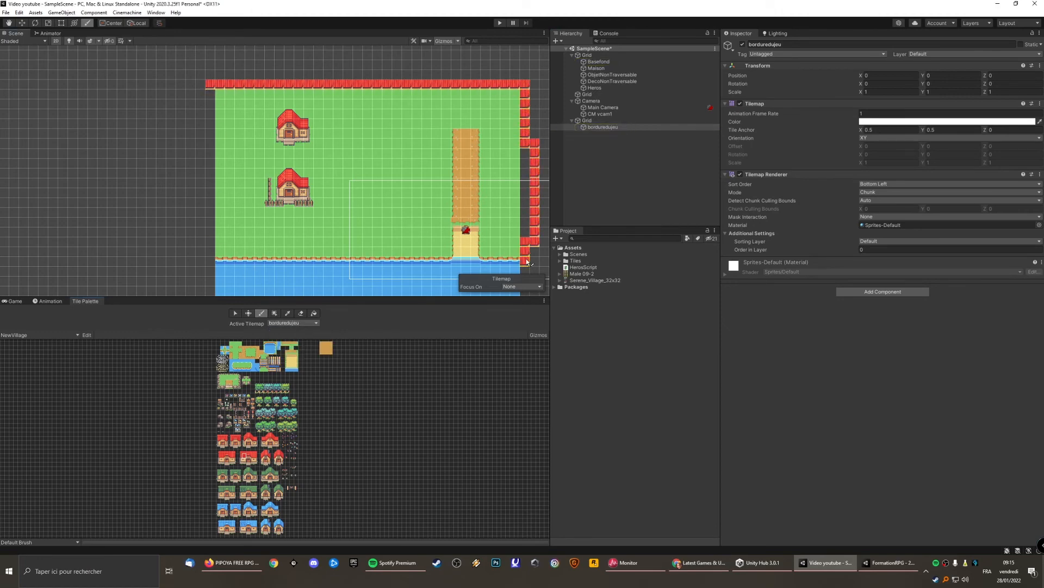
scroll(525, 162, "down", 2)
mouse_move(525, 162)
left_mouse_down()
mouse_move(521, 287)
mouse_move(274, 285)
mouse_move(255, 247)
mouse_move(259, 100)
mouse_move(254, 290)
left_mouse_up()
left_click(449, 285)
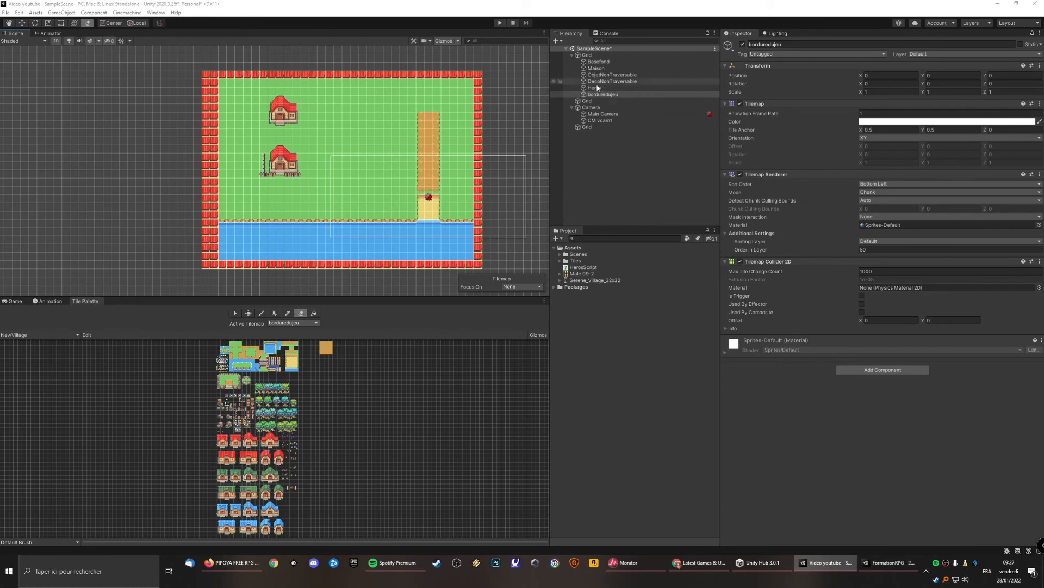
Hide the border tiles by disabling the Tilemap Renderer of borduredujeu, keeping the object active.
left_click(743, 44)
left_click(743, 44)
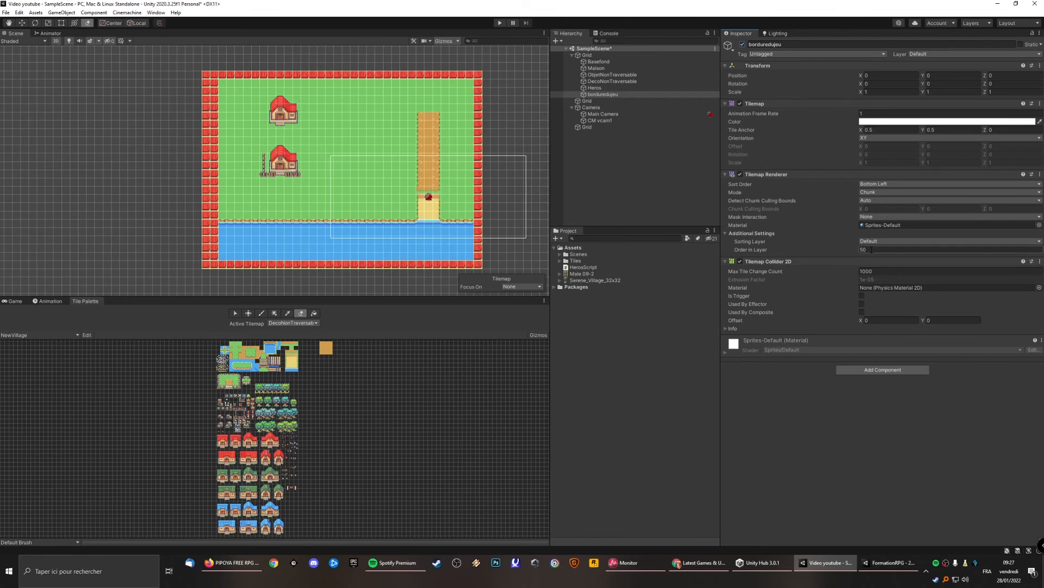
left_click(740, 174)
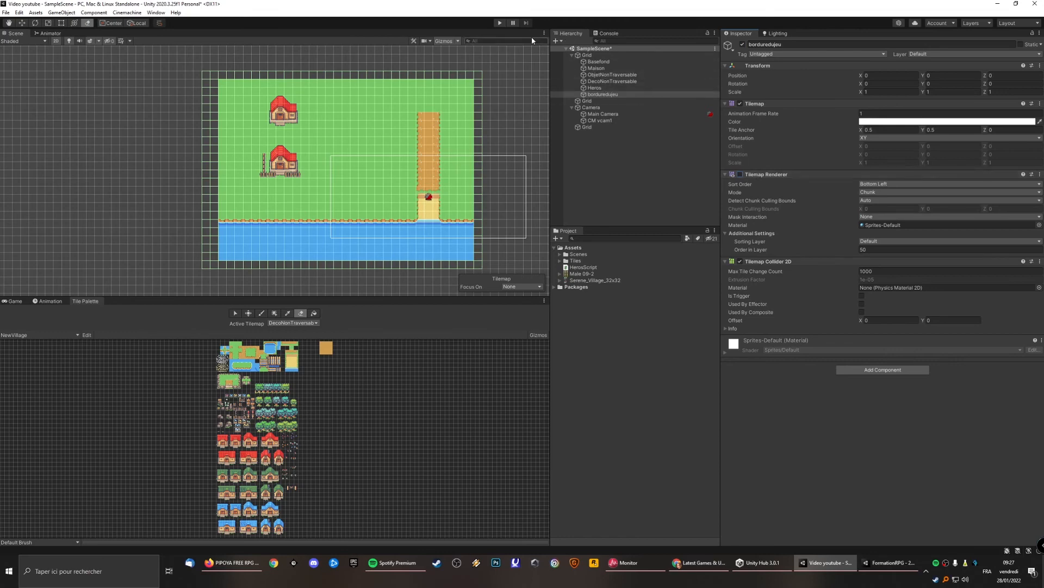
Run the game and walk the hero against the map's right edge to test the invisible border, then stop it.
left_click(500, 23)
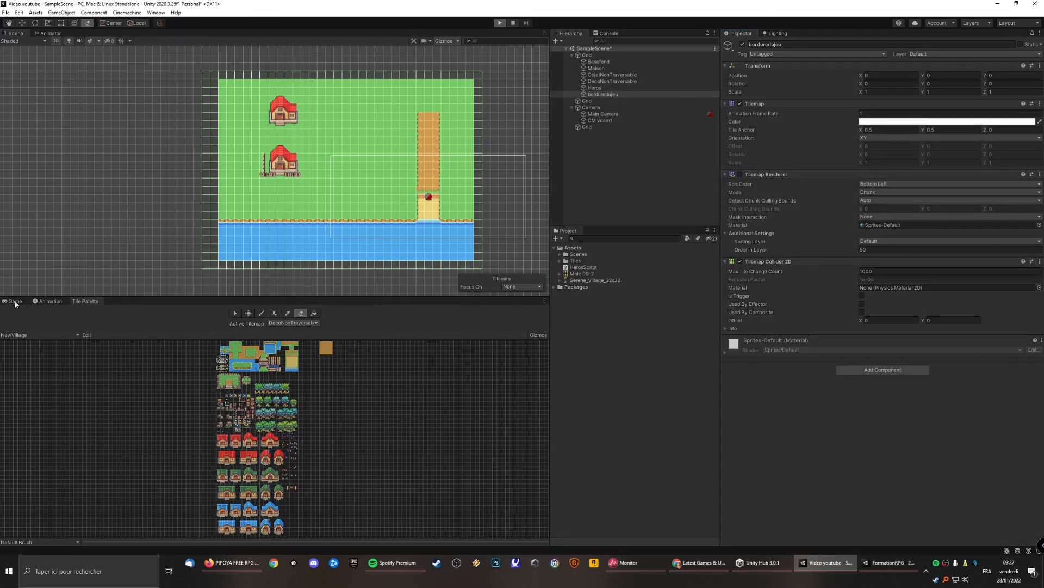
left_click(16, 302)
key("Right")
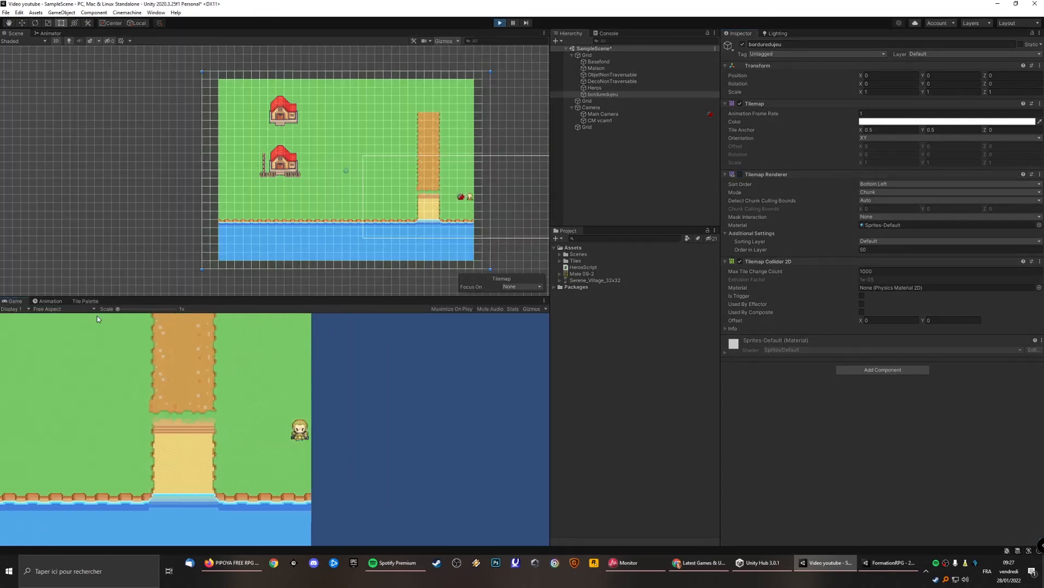
key("Left")
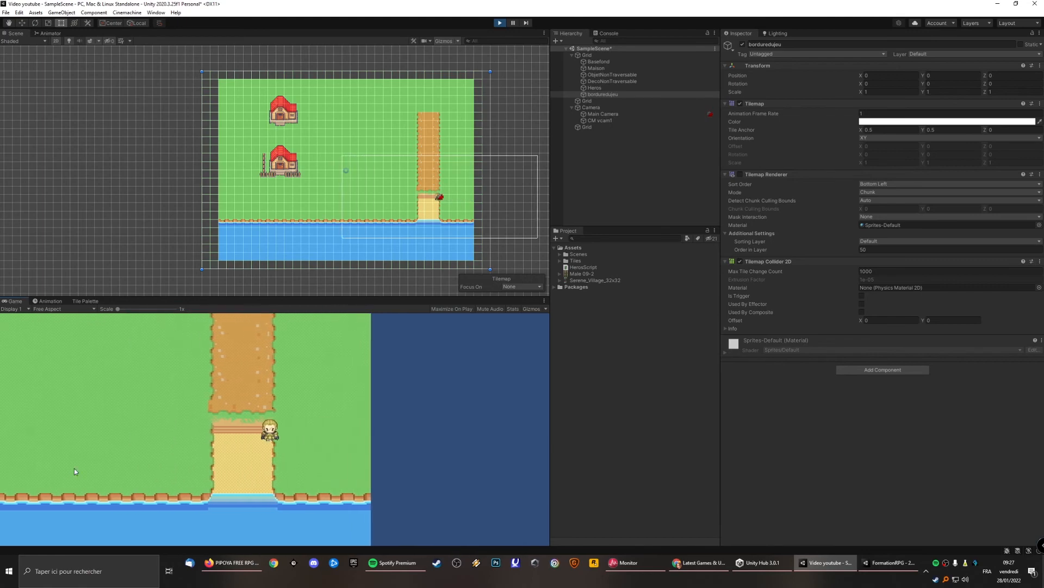
key("Left")
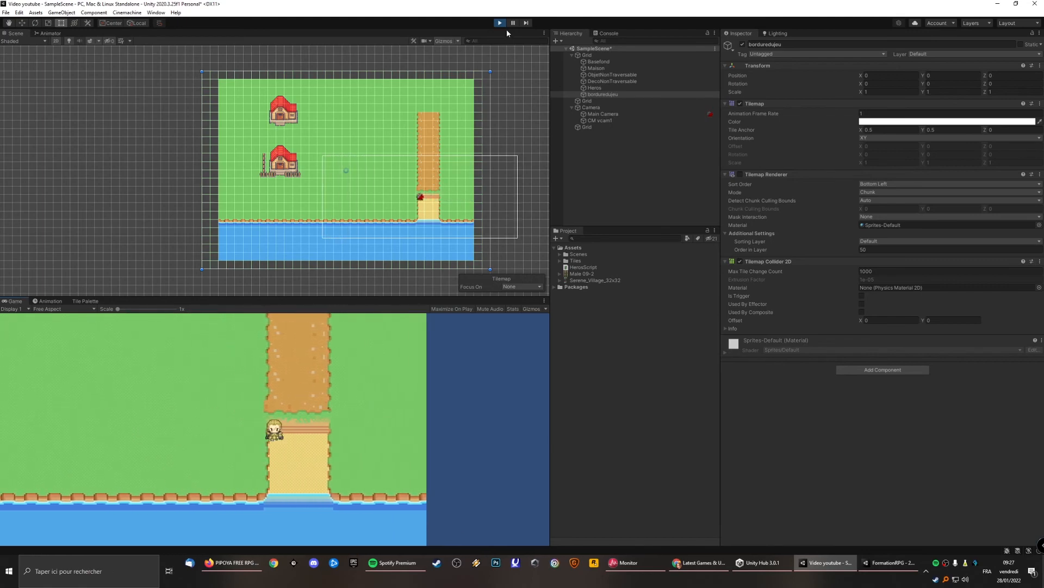
left_click(500, 23)
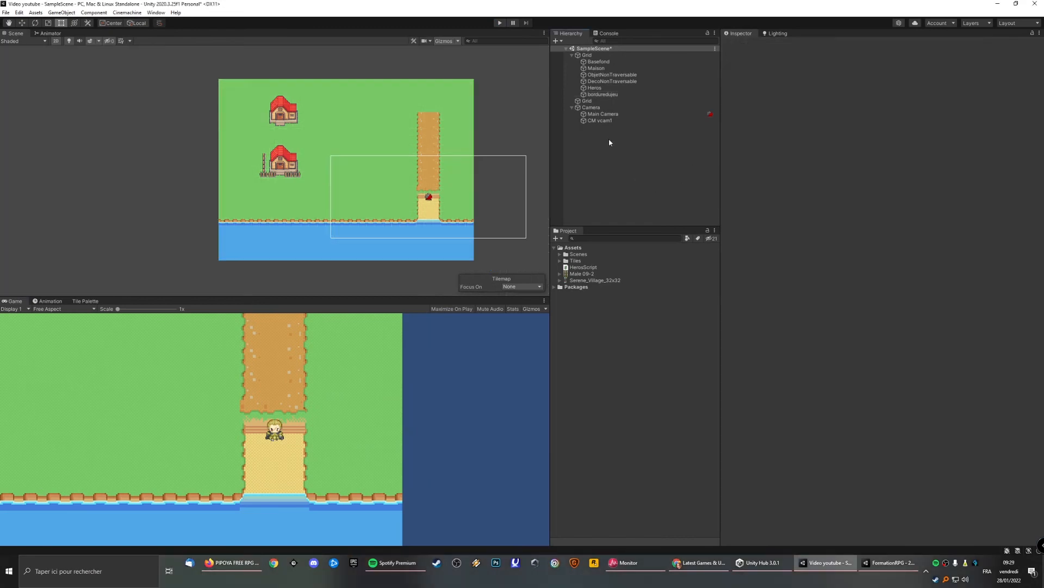
Create an empty object named ConfinerCam2D and add a Polygon Collider 2D component to it.
right_click(605, 138)
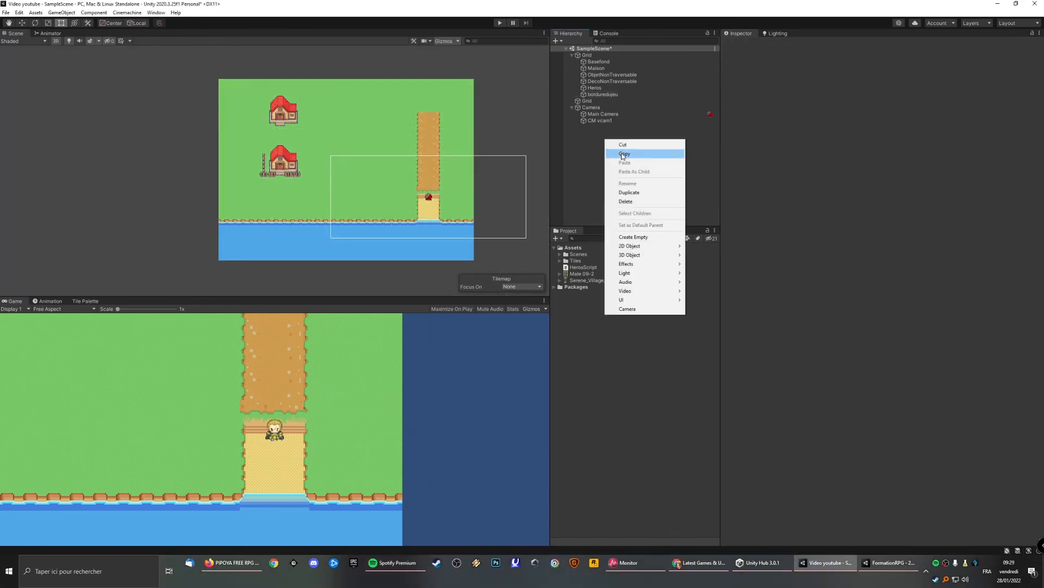
left_click(628, 237)
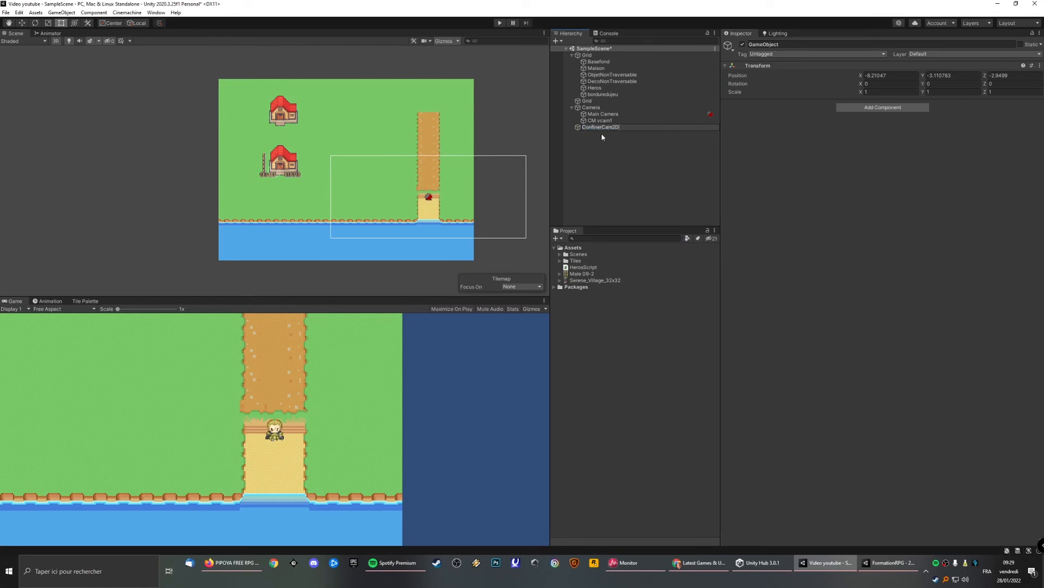
type("ConfinerCam2D")
key("Return")
left_click(596, 128)
left_click(870, 108)
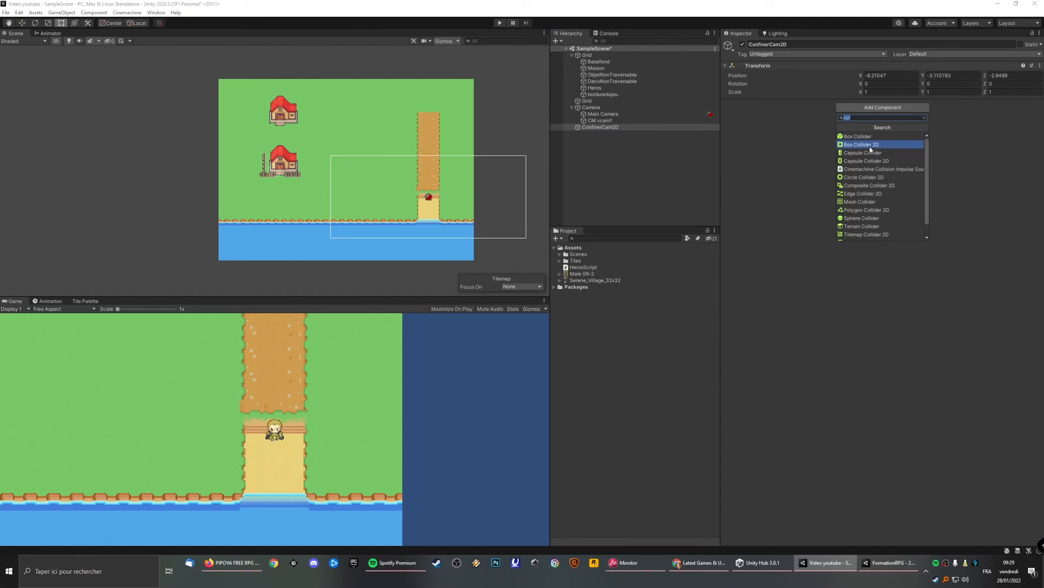
left_click(866, 209)
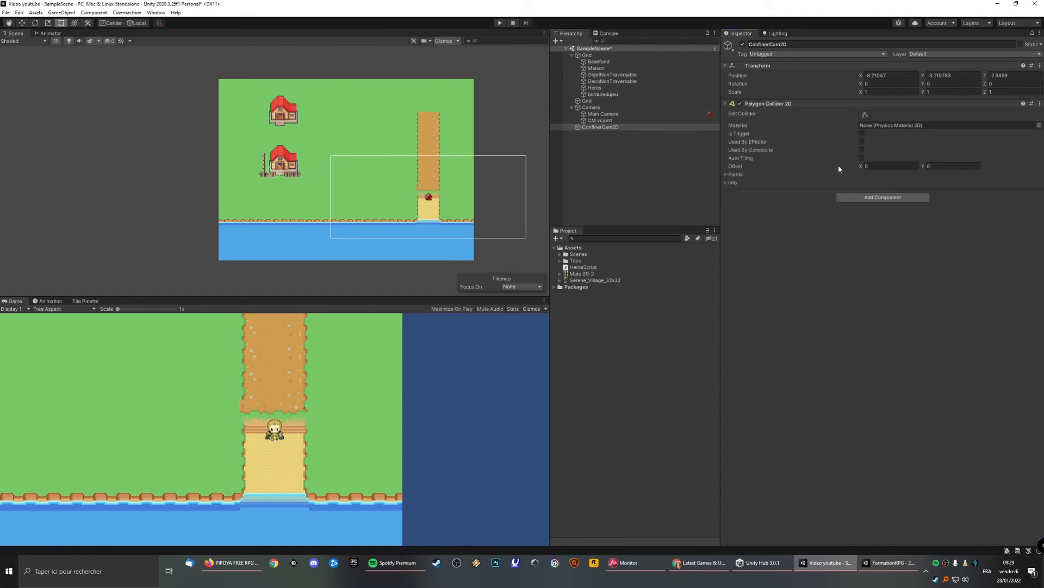
Deactivate the Basefond tilemap to clear the background for editing the ConfinerCam2D collider.
left_click(865, 115)
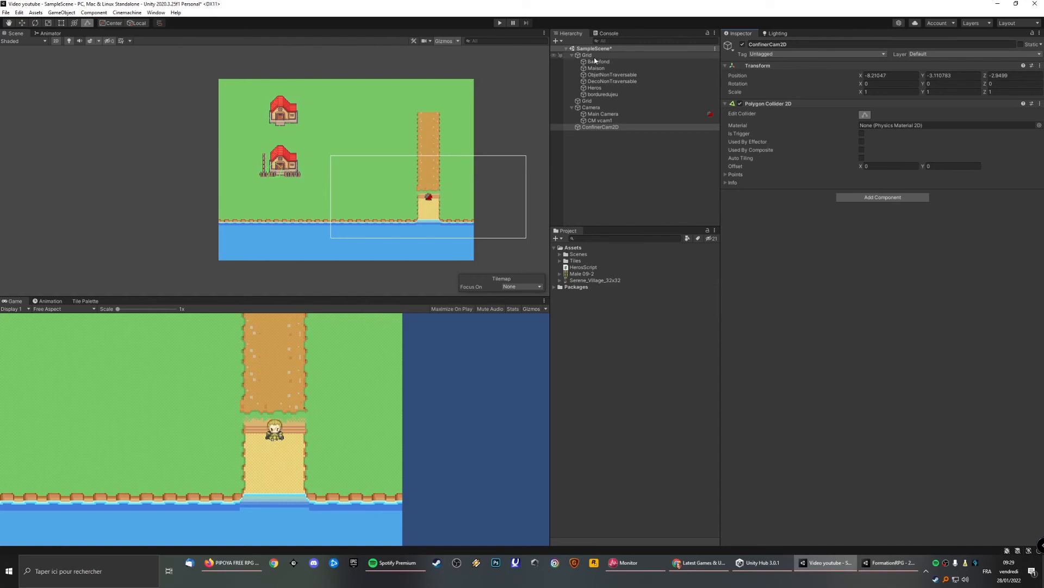
left_click(595, 60)
left_click(742, 44)
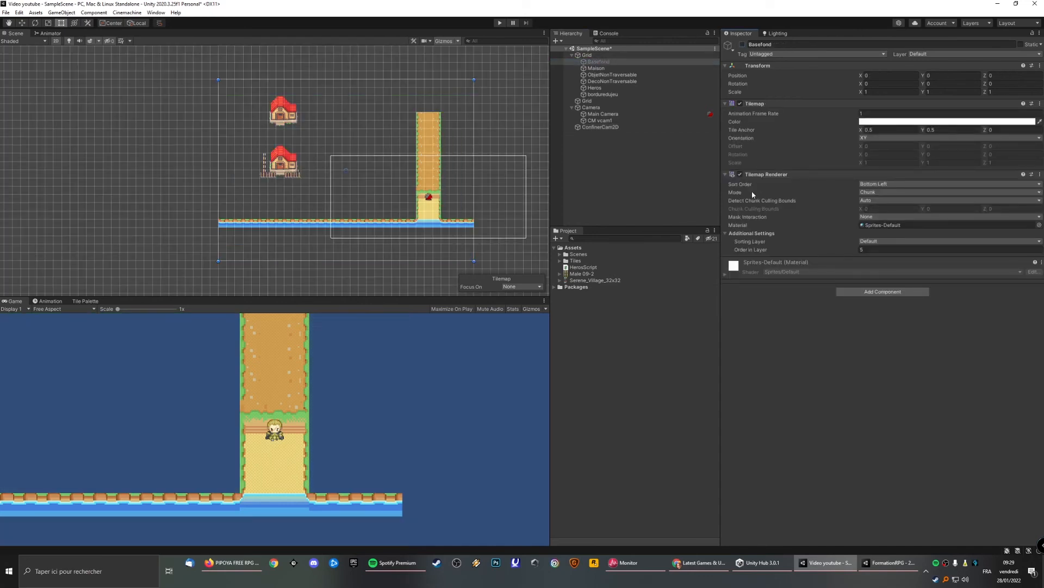
Reshape the ConfinerCam2D polygon collider into a rectangle enclosing the map from its upper edge down to the shoreline.
left_click(600, 126)
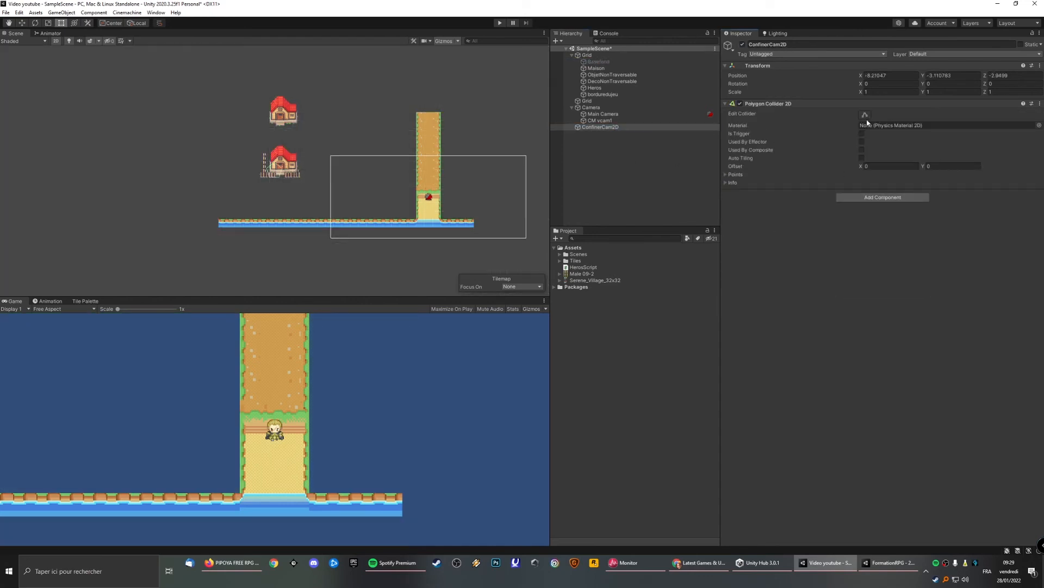
left_click(866, 114)
left_click_drag(282, 169, 497, 80)
left_click_drag(275, 164, 212, 74)
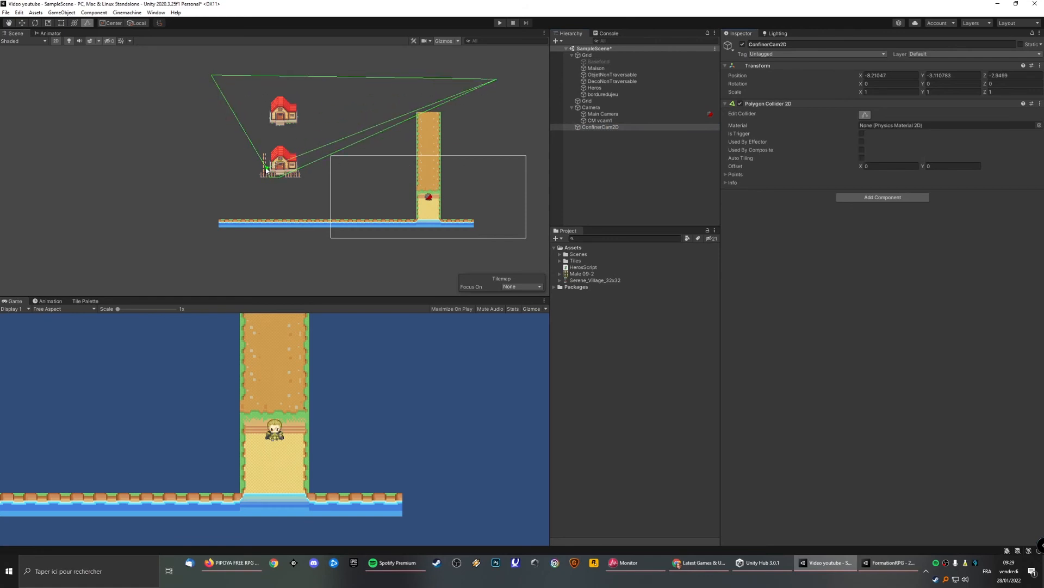
left_click_drag(267, 170, 219, 225)
left_click_drag(271, 178, 254, 226)
left_click_drag(280, 179, 474, 229)
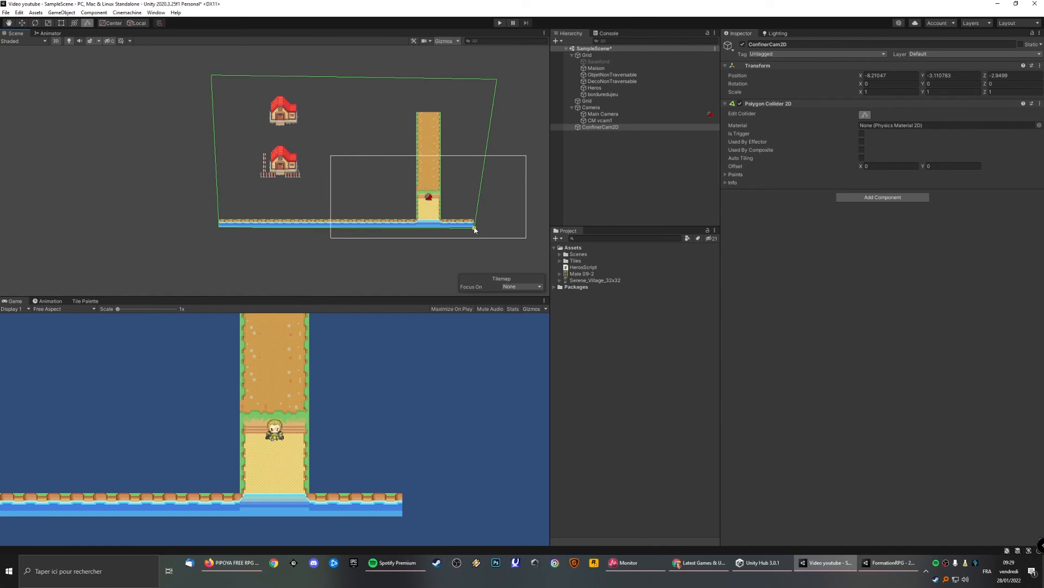
left_click_drag(497, 80, 476, 74)
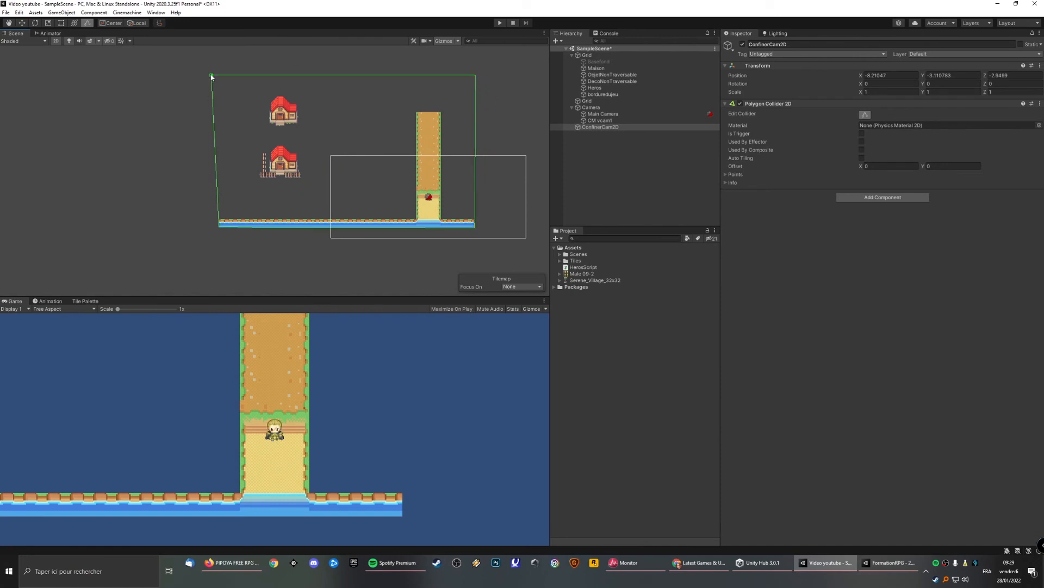
left_click_drag(211, 75, 217, 75)
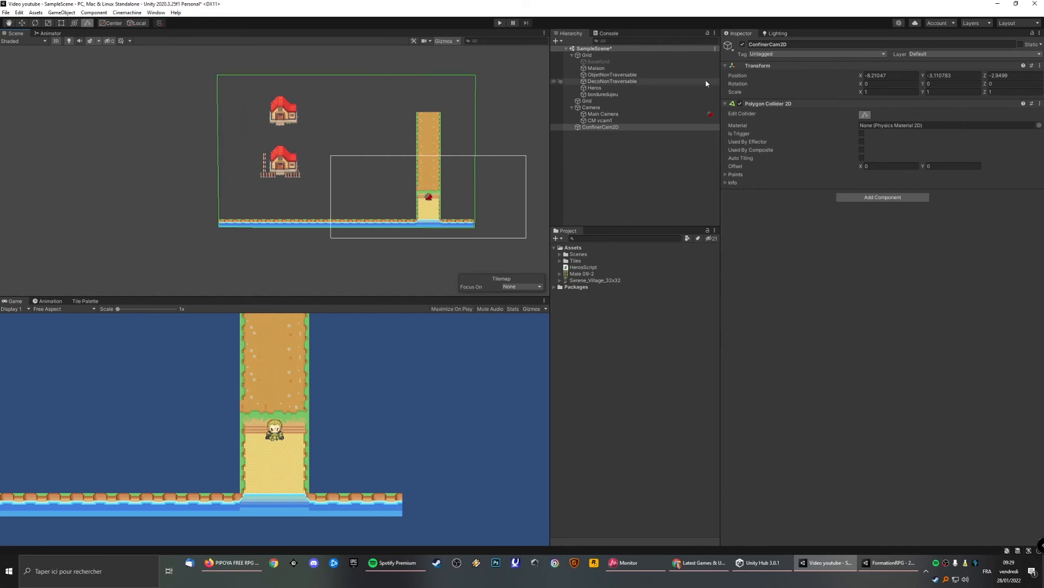
Reactivate the Basefond tilemap, toggling it to compare the scene with and without it.
left_click(613, 62)
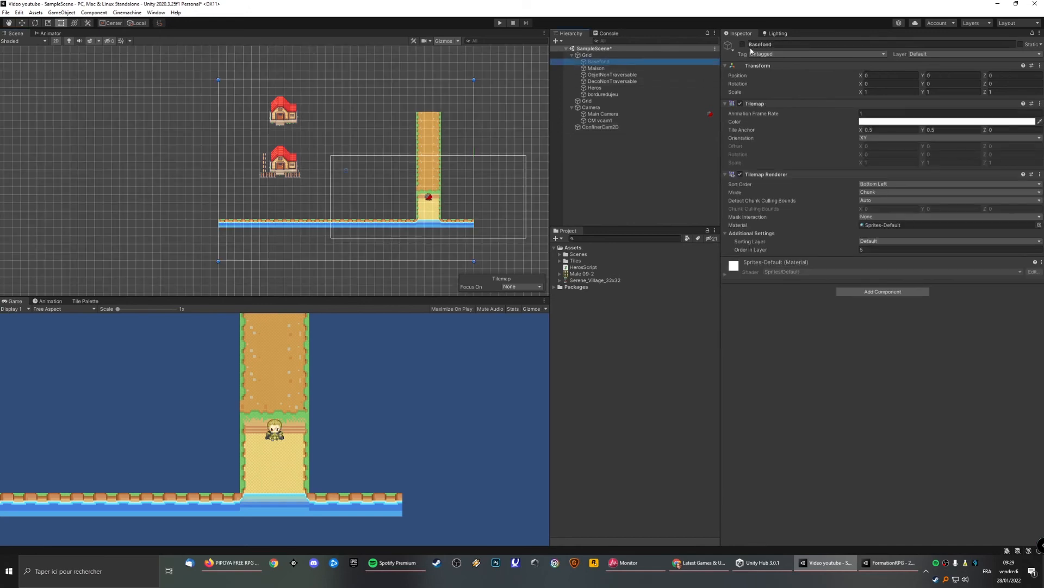
left_click(743, 45)
left_click(744, 46)
left_click(743, 46)
left_click(743, 45)
left_click(743, 46)
Make ConfinerCam2D a child of the Camera object.
left_click(610, 127)
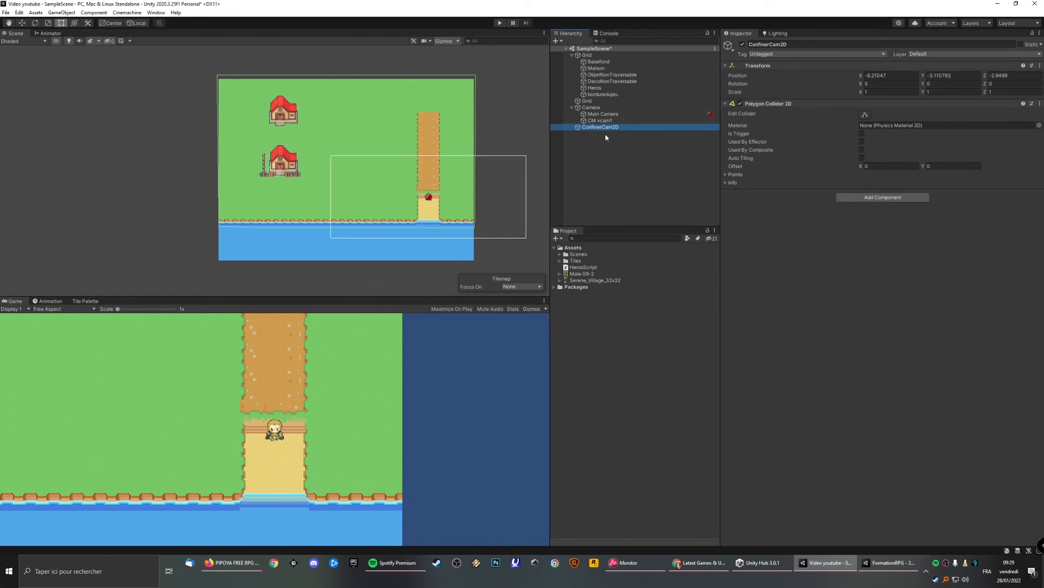
left_click_drag(603, 129, 596, 107)
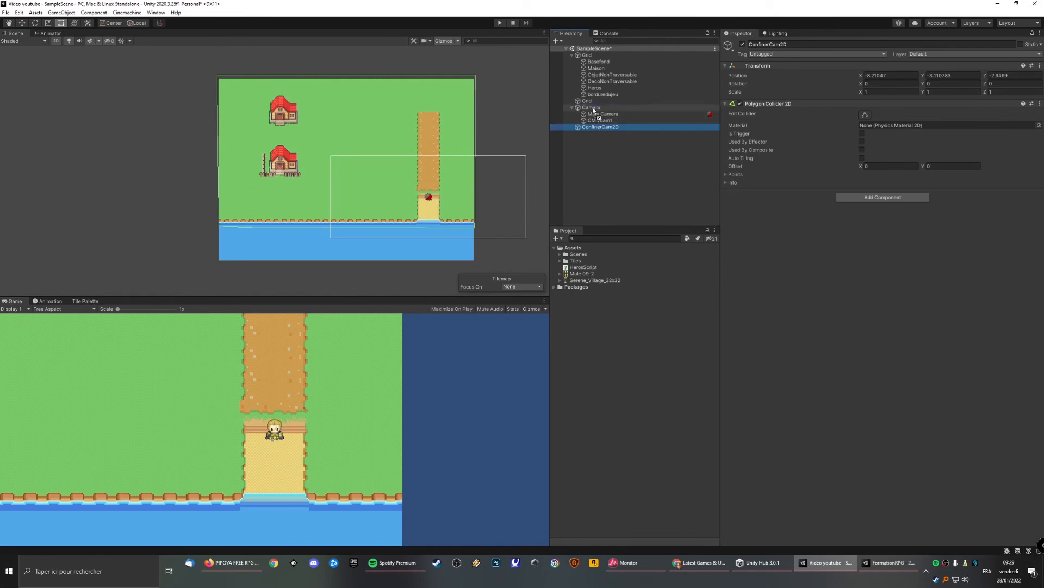
Add the CinemachineConfiner extension to CM vcam1 and assign ConfinerCam2D as its Bounding Shape 2D.
left_click(602, 121)
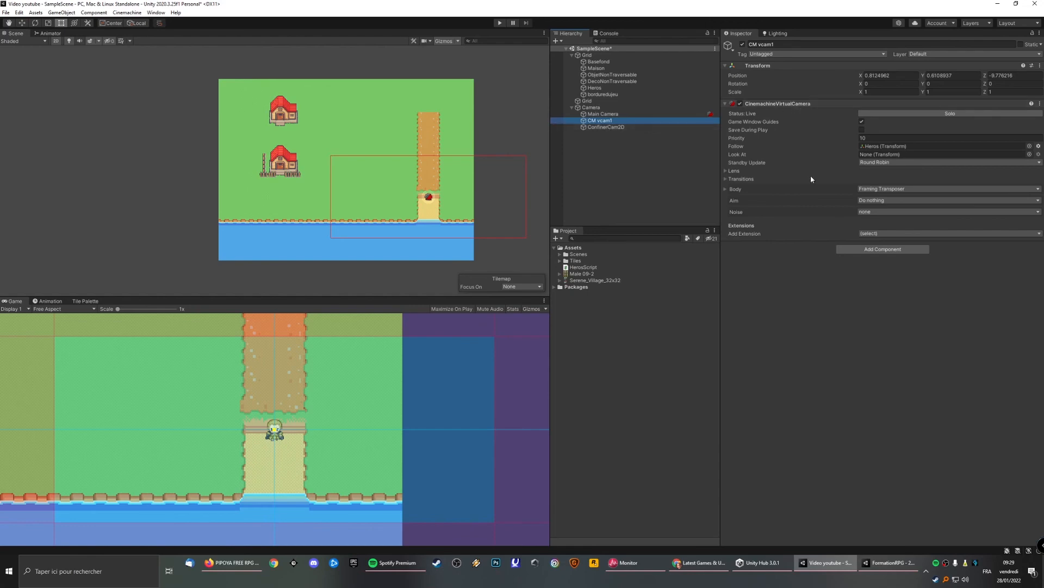
left_click(863, 250)
left_click(897, 233)
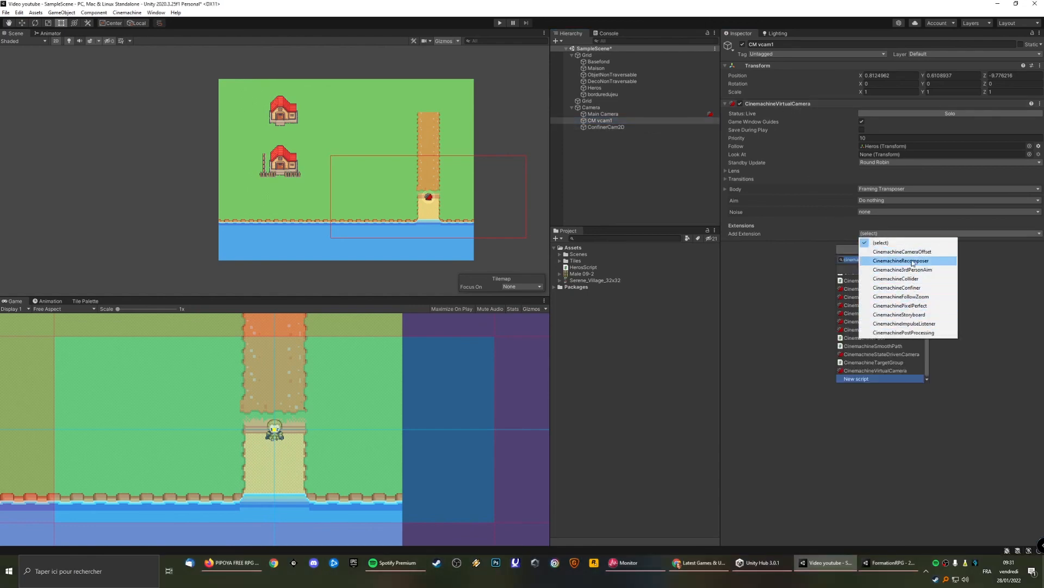
left_click(912, 292)
left_click_drag(605, 127, 874, 279)
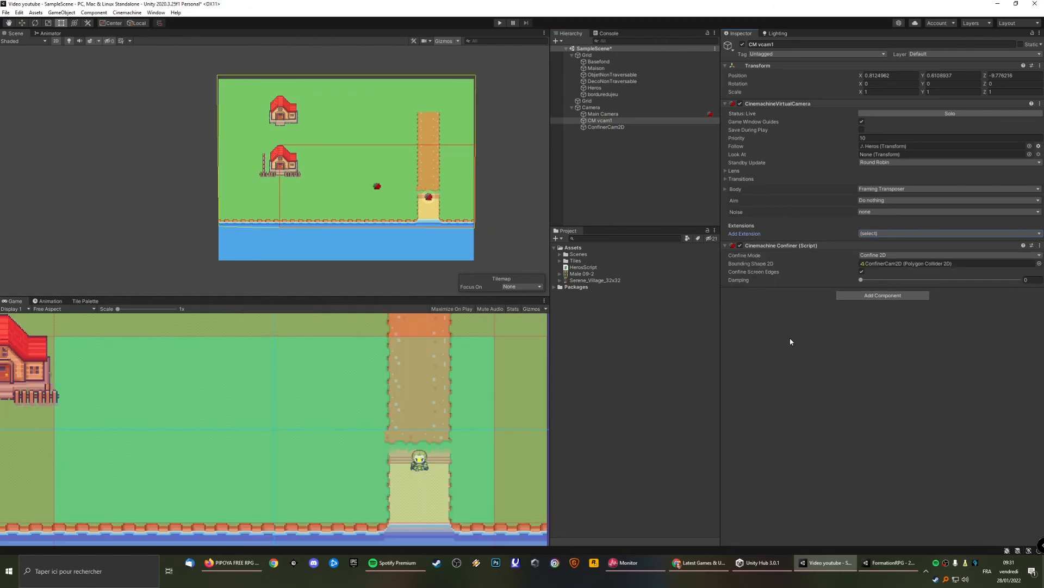
Run the game and move the hero in several directions to test the camera confiner.
left_click(496, 23)
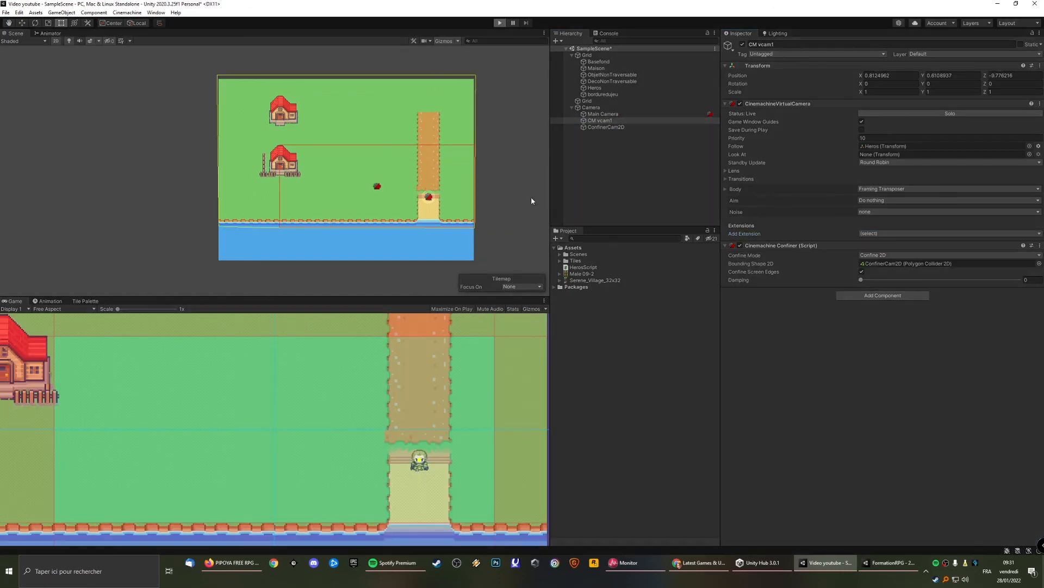
key("Down")
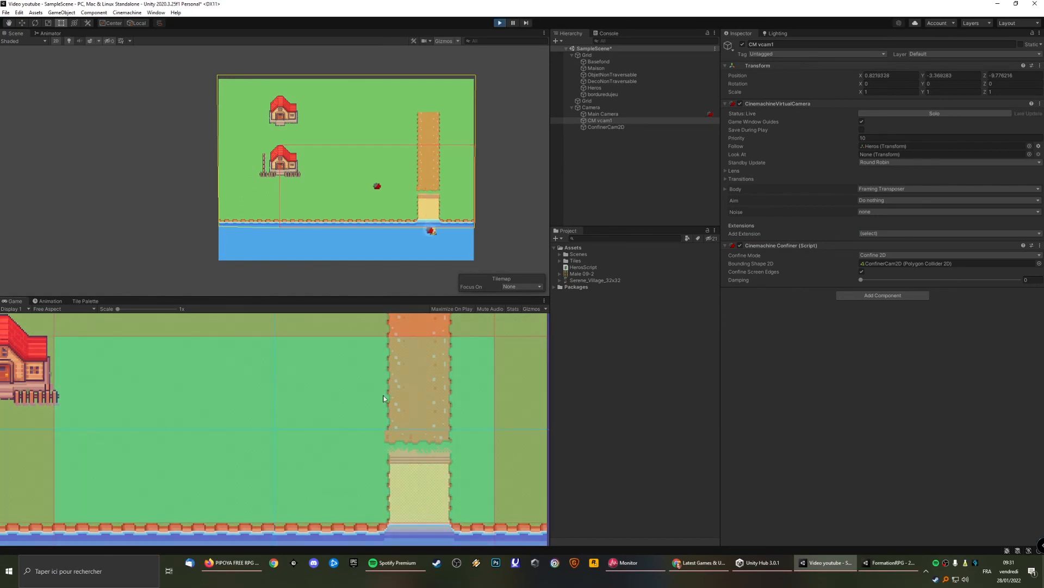
key("Right")
key("Left")
key("Left")
key("Right")
Stop the game and enable Is Trigger on the ConfinerCam2D polygon collider.
left_click(500, 23)
left_click(606, 127)
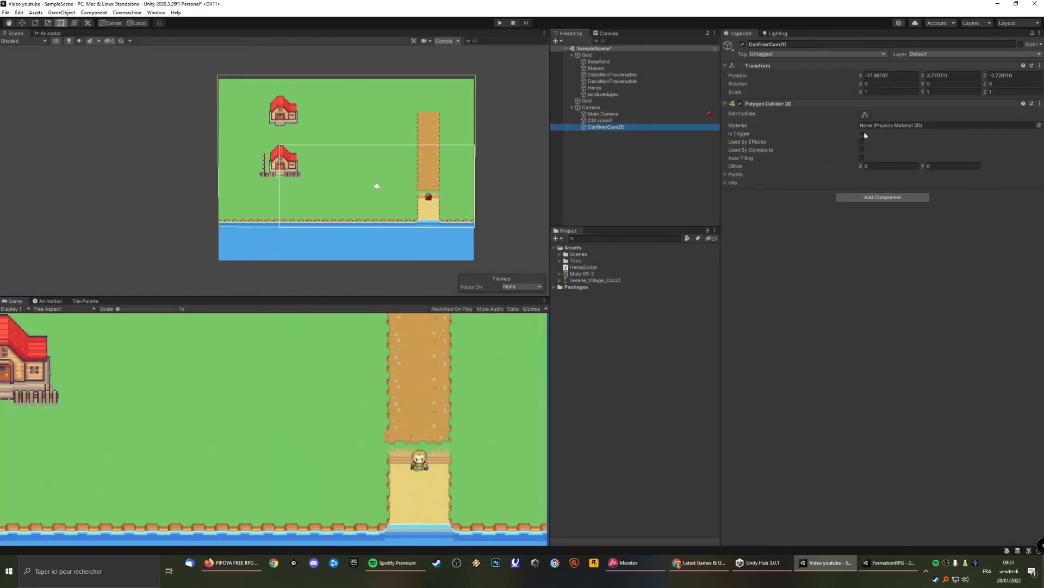
left_click(863, 133)
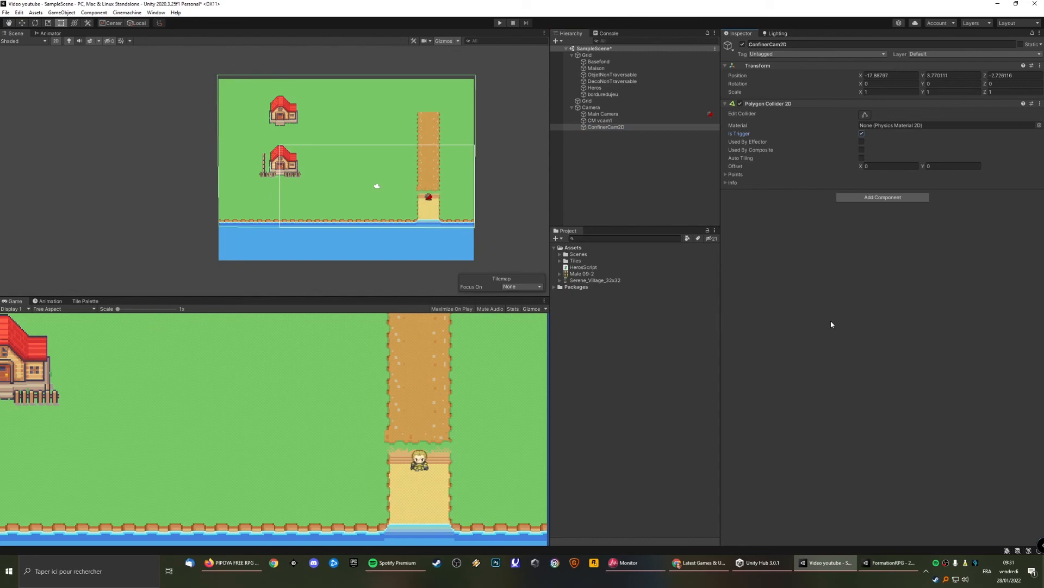
Run the game again, walk the hero around the map edges and houses to check the confined camera, and stop it.
left_click(499, 23)
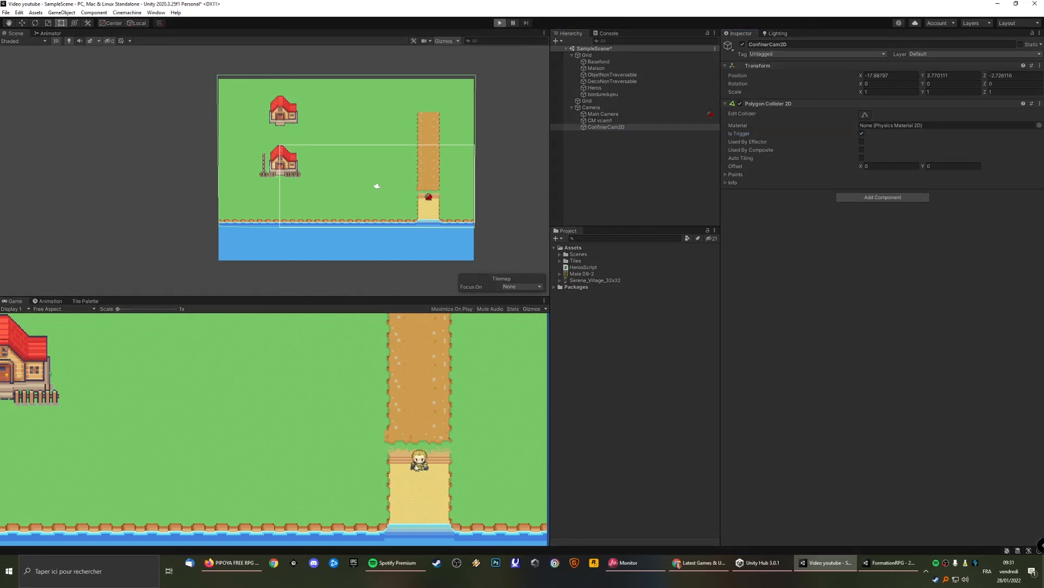
key("Right")
key("Up")
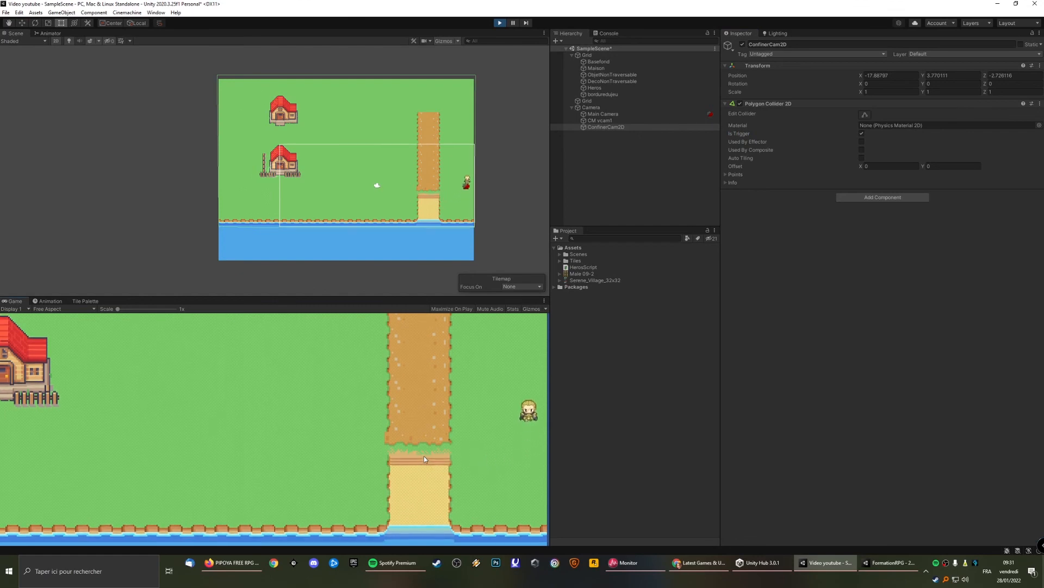
key("Left")
key("Left")
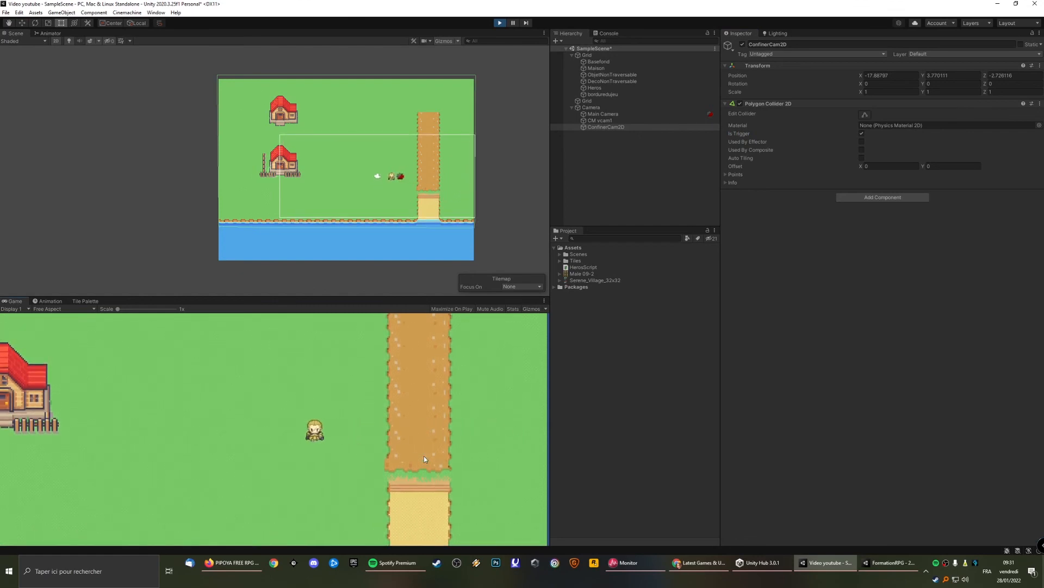
key("Left")
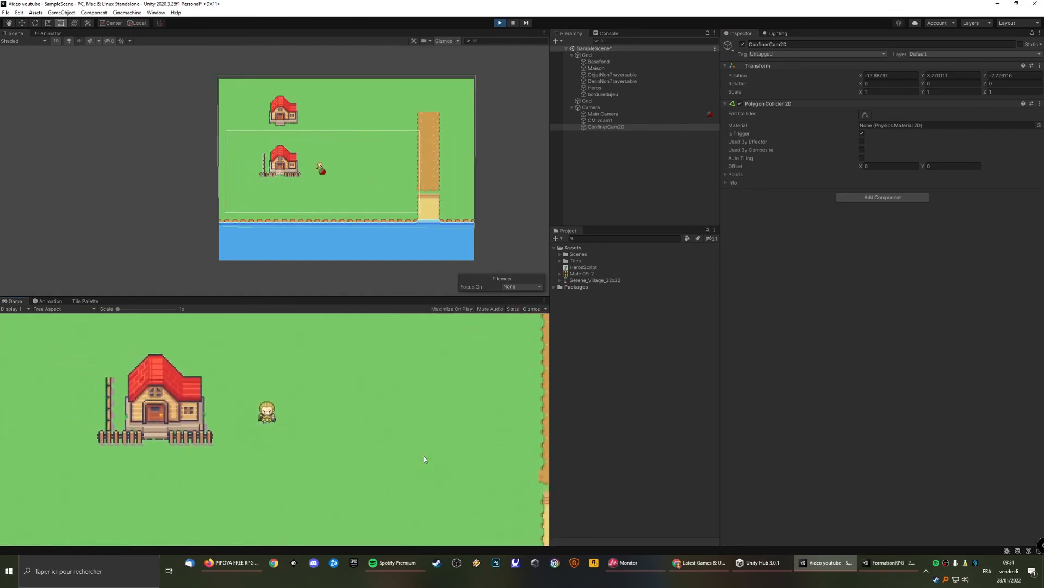
key("Up")
key("Up")
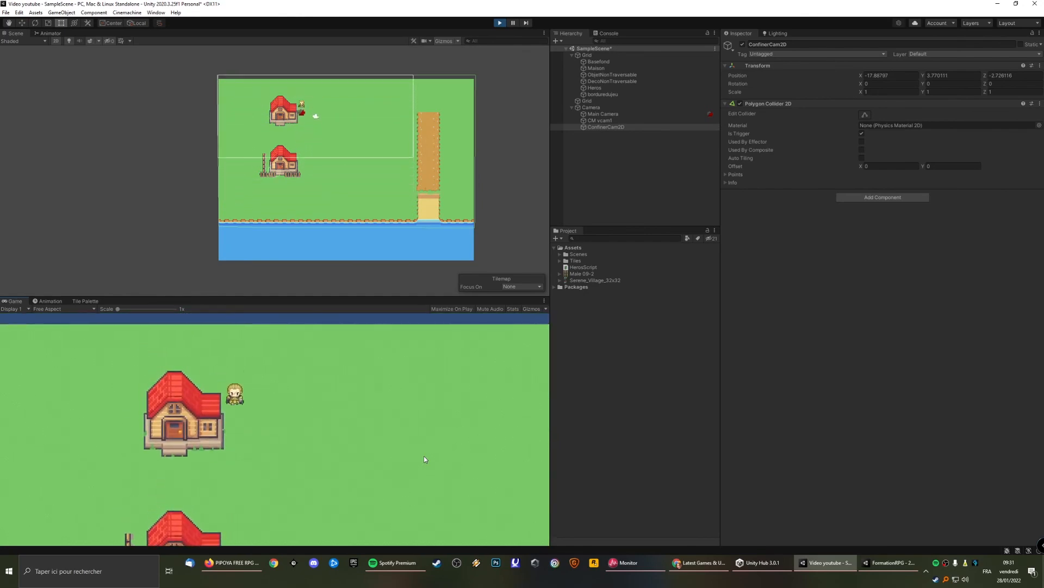
key("Right")
key("Down")
key("Down")
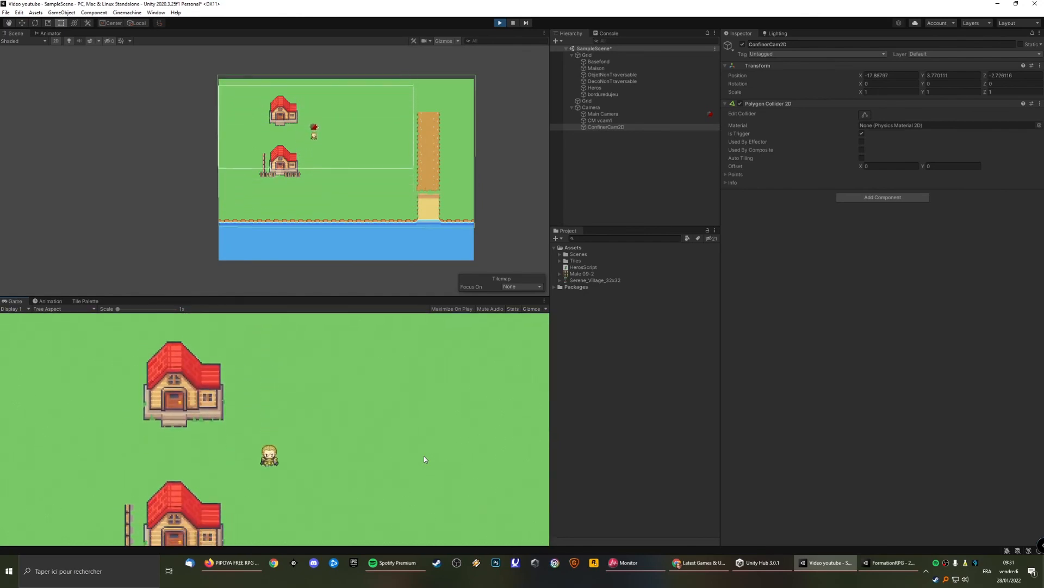
key("Right")
left_click(504, 24)
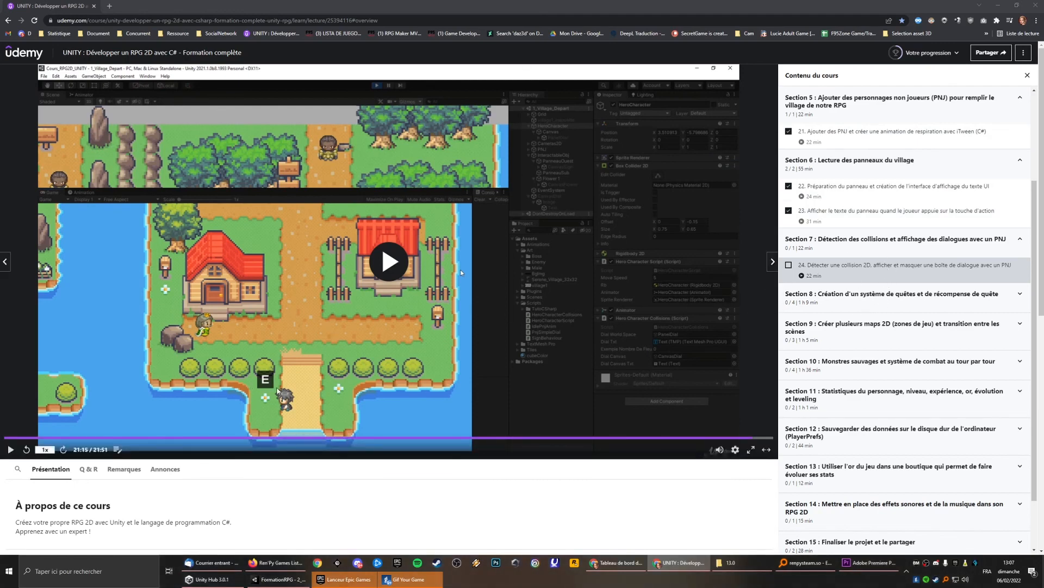
Switch to the FormationRPG project in Unity and run its 2_village_depart scene.
left_click(855, 567)
left_click(280, 579)
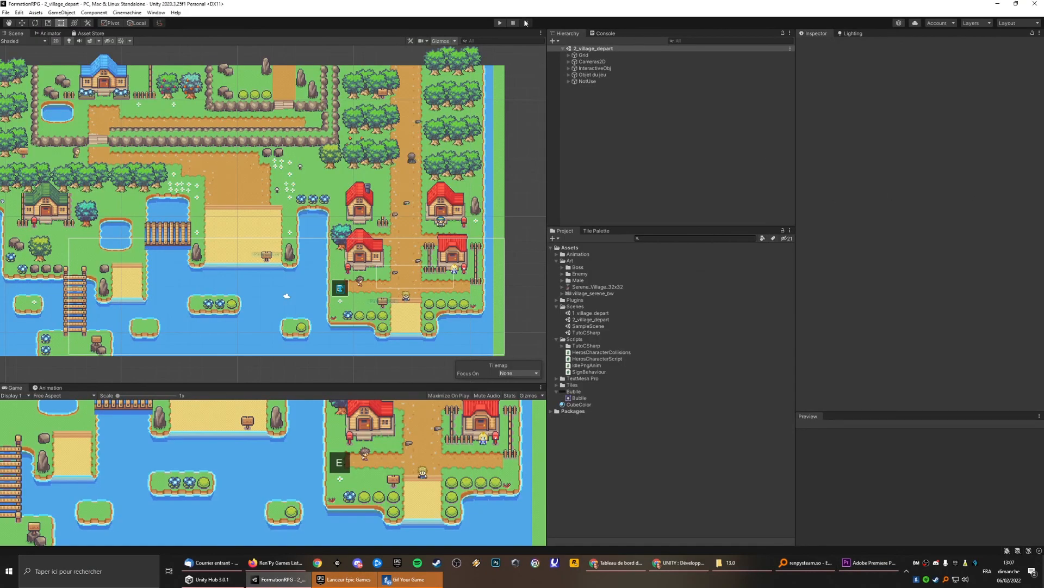
left_click(499, 23)
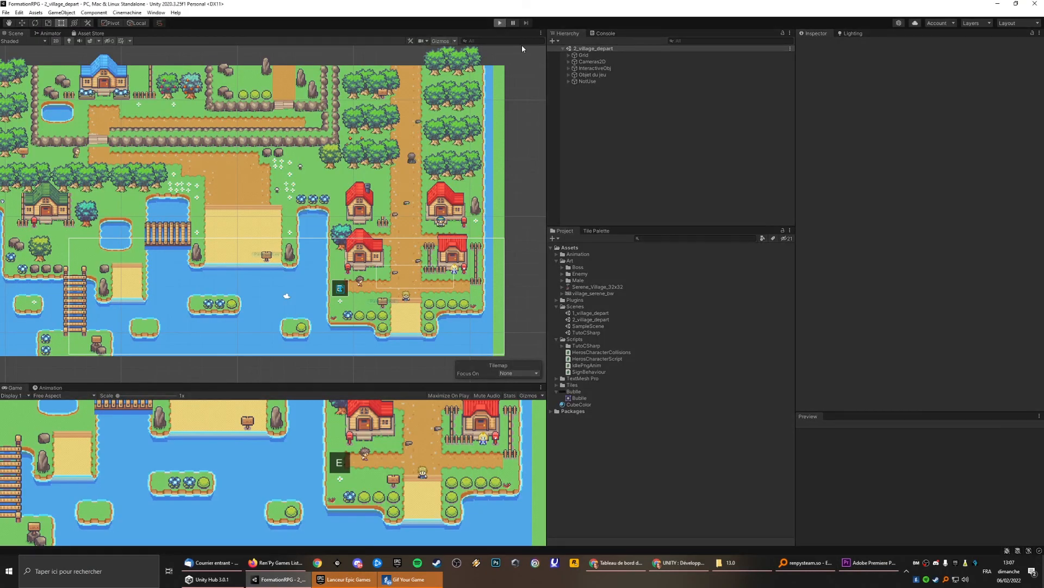
Walk the hero to the village sign and the nearby villager to trigger both dialogue messages, and continue up the dirt path.
key("Left")
key("e")
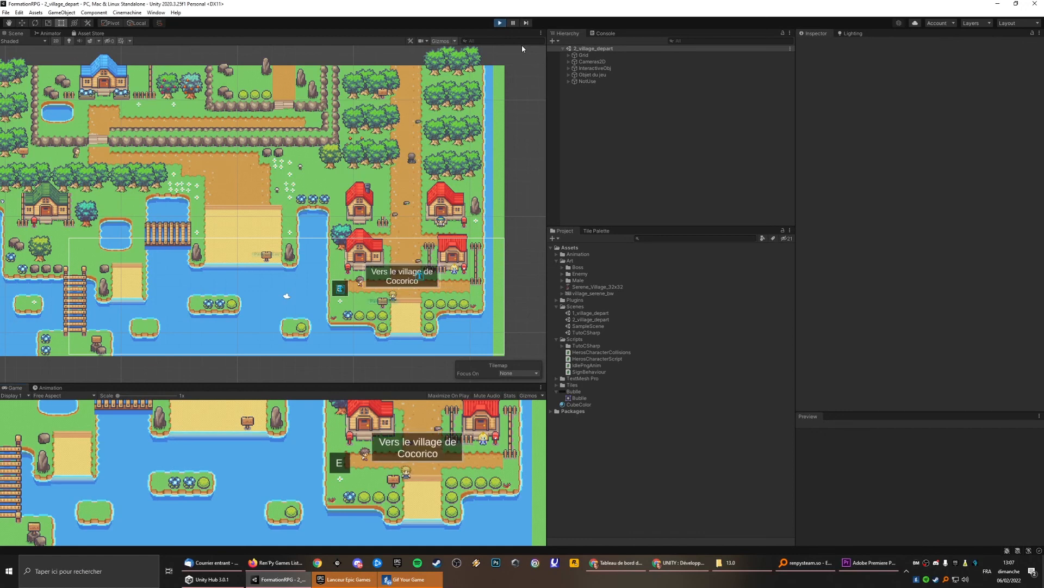
key("Up")
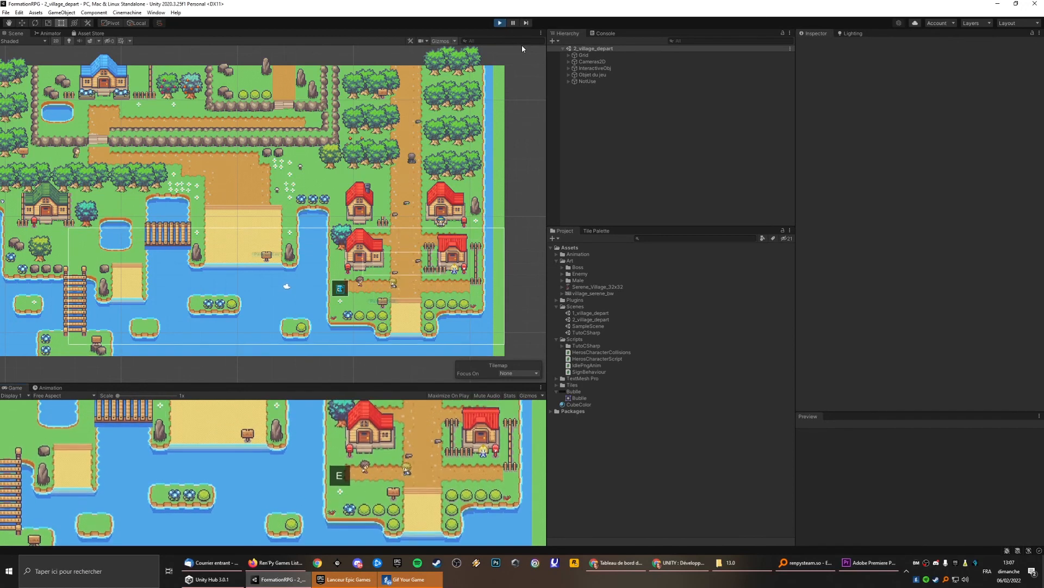
key("Left")
key("Down")
key("e")
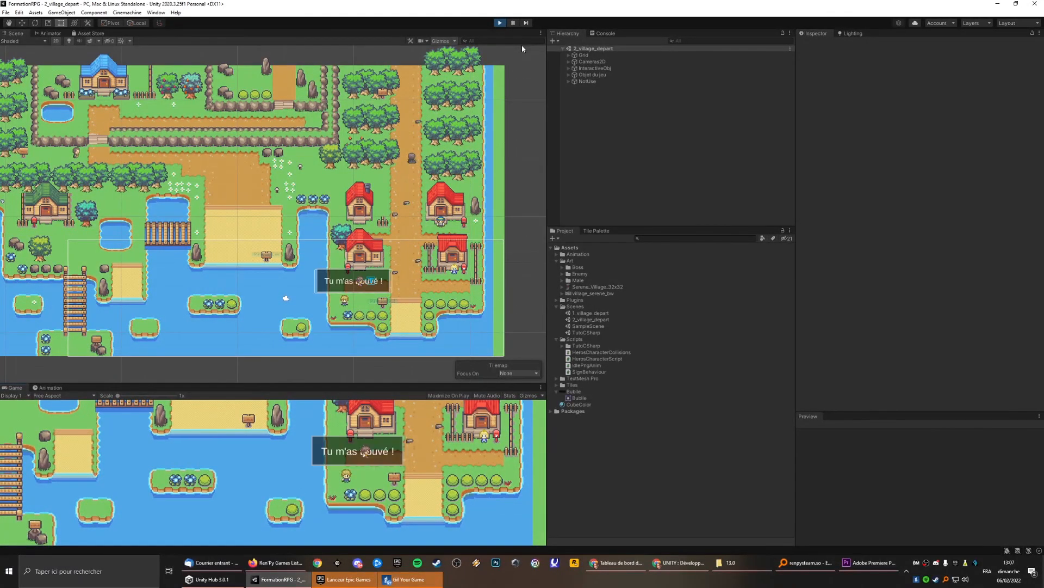
key("Right")
key("Up")
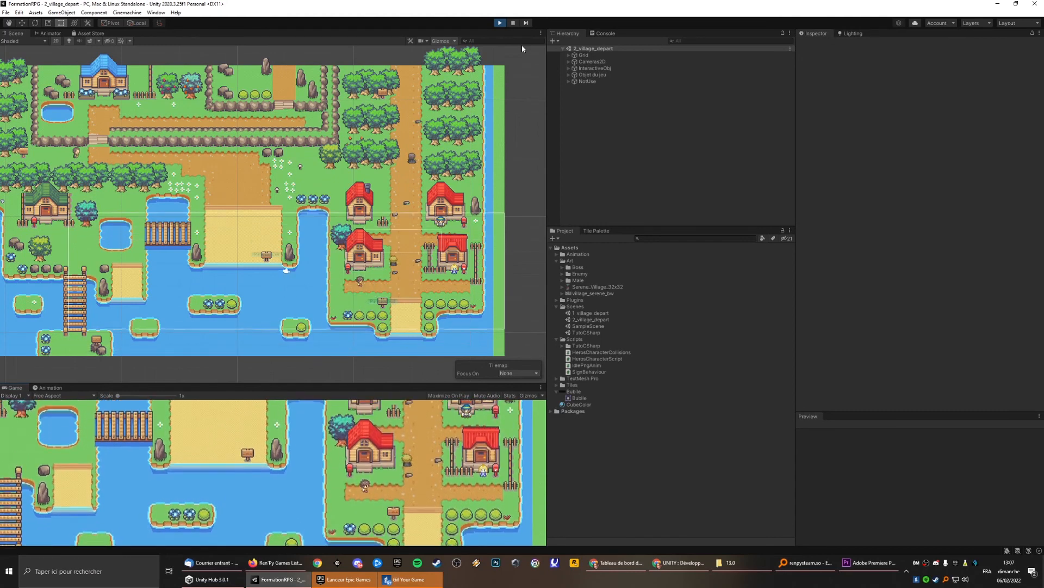
key("Up")
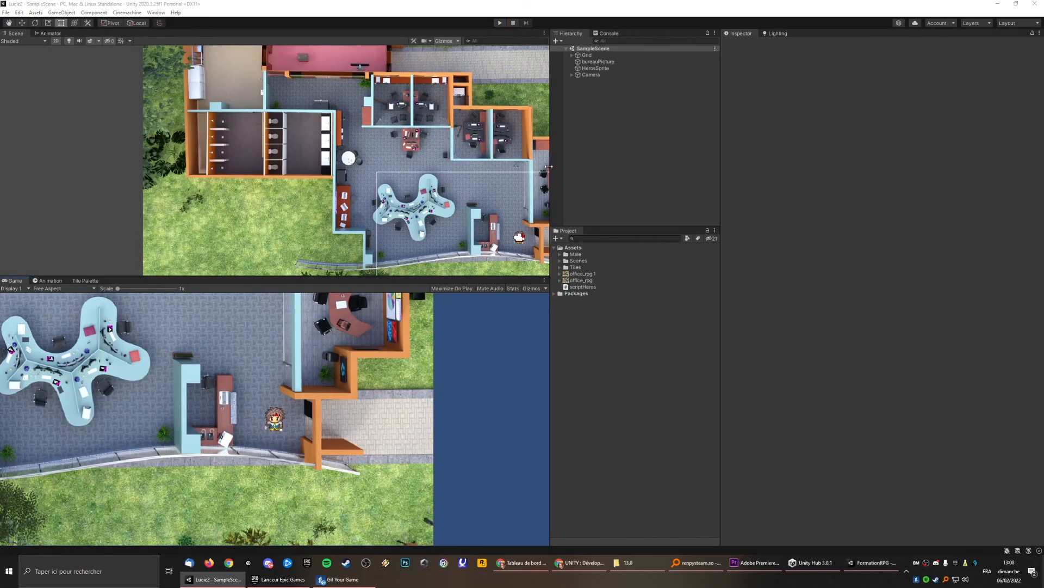
Look over the office building map in the SampleScene of the office project, from the reception area to the upper rooms.
middle_click_drag(377, 110, 328, 113)
middle_click_drag(428, 165, 437, 141)
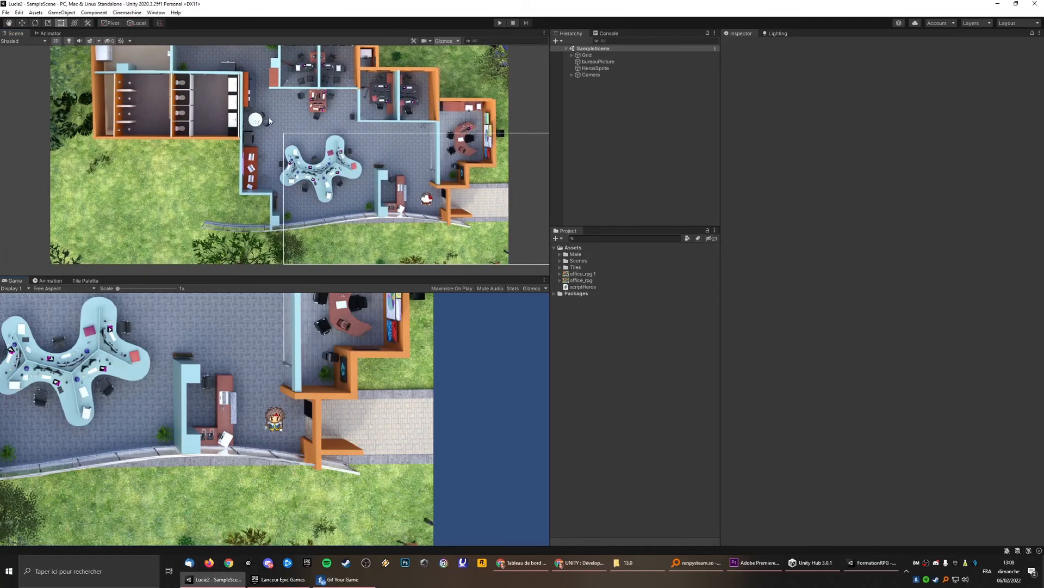
scroll(262, 127, "down", 2)
middle_click_drag(262, 89, 281, 110)
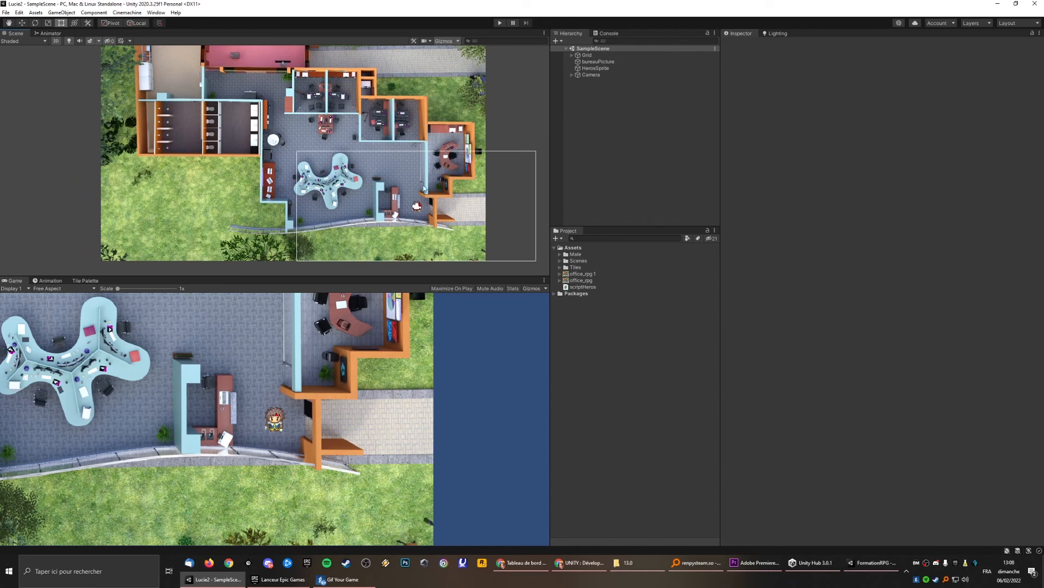
middle_click_drag(331, 99, 390, 153)
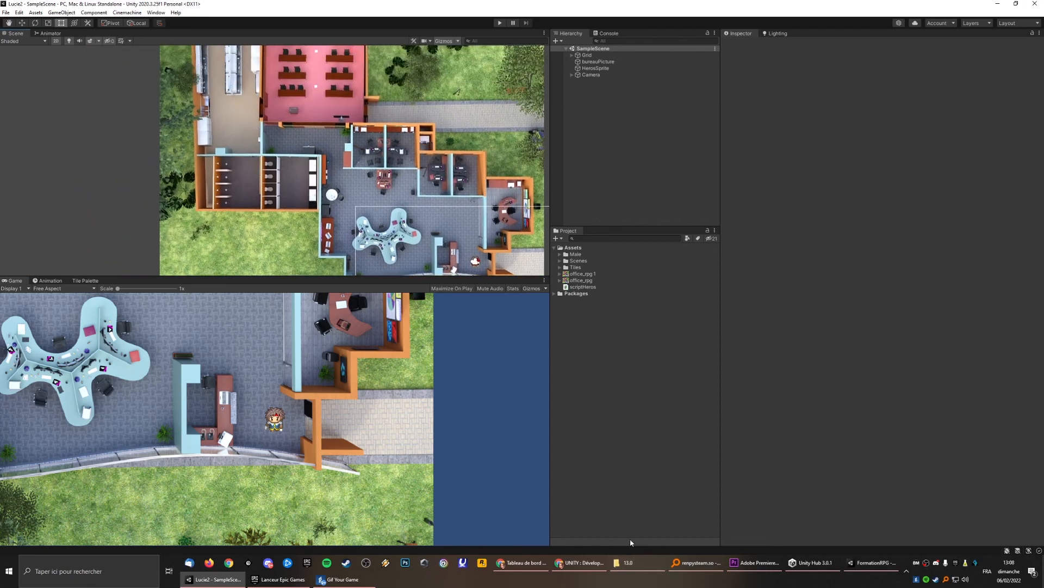